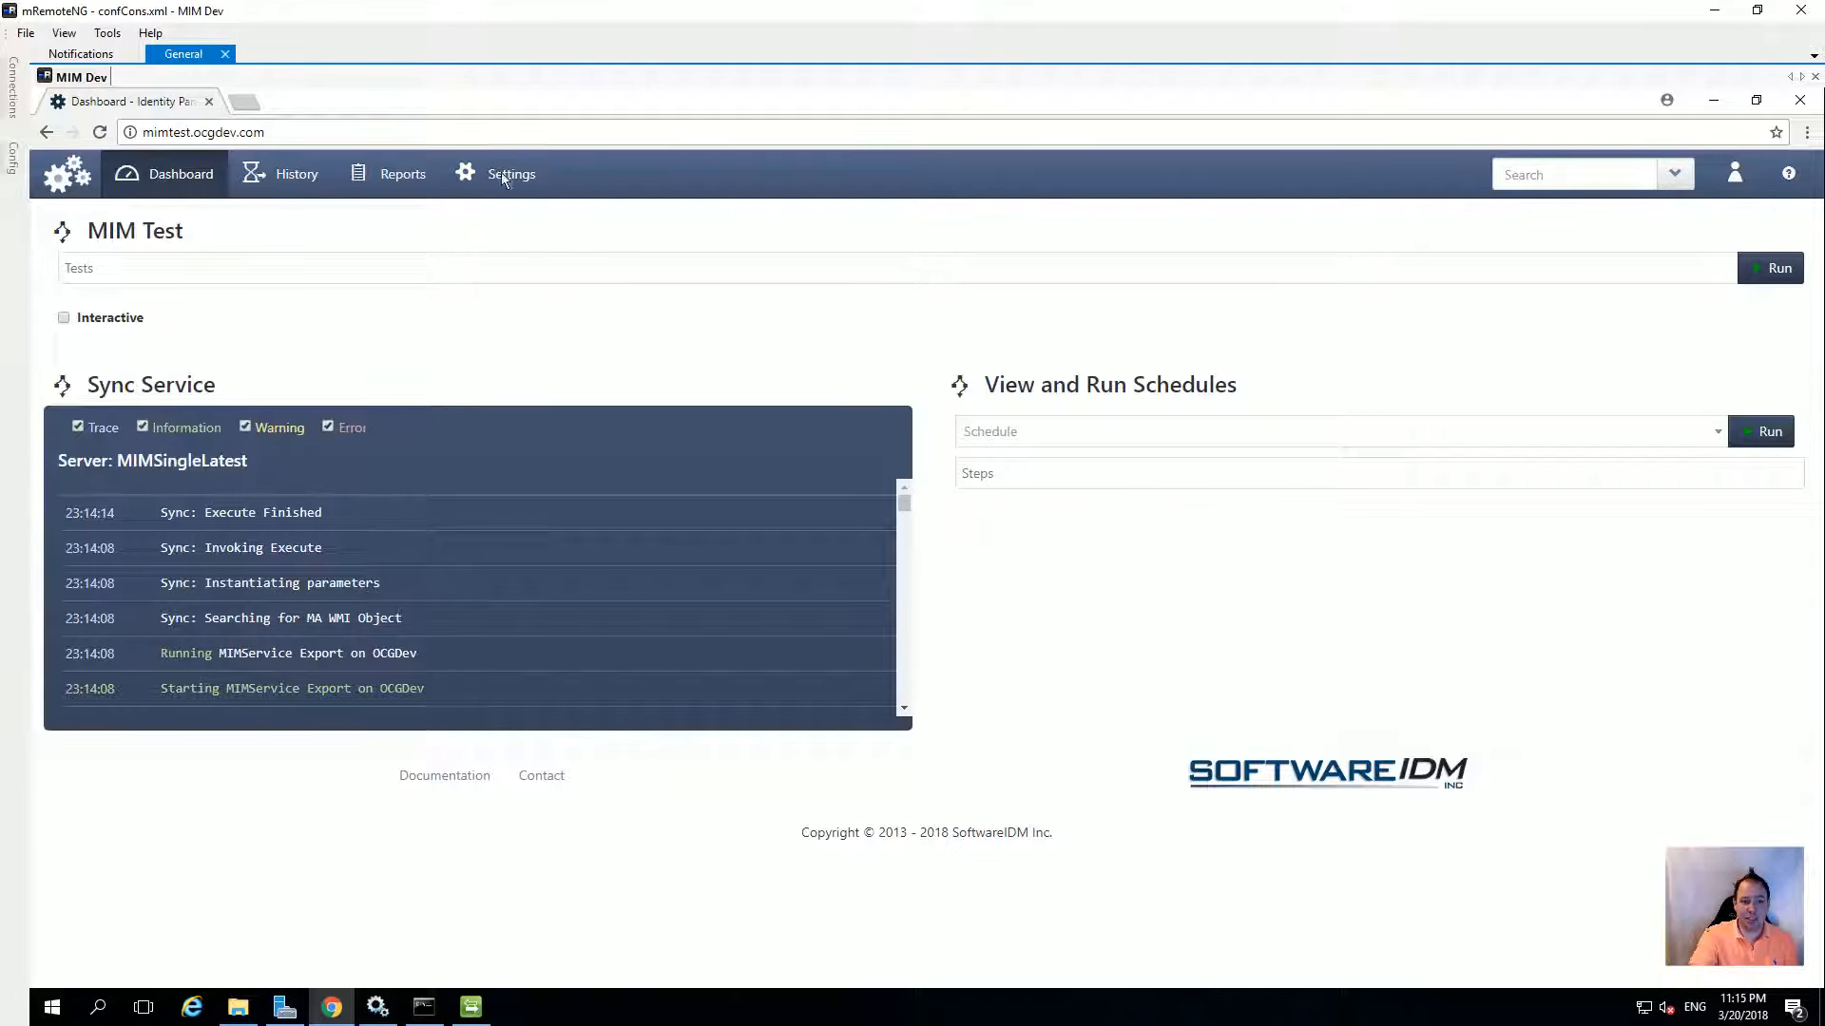
Open the Settings area from the MIM Test dashboard's top navigation
click(521, 189)
Go to Providers and review the OCGDev and Demo One provider settings
click(160, 317)
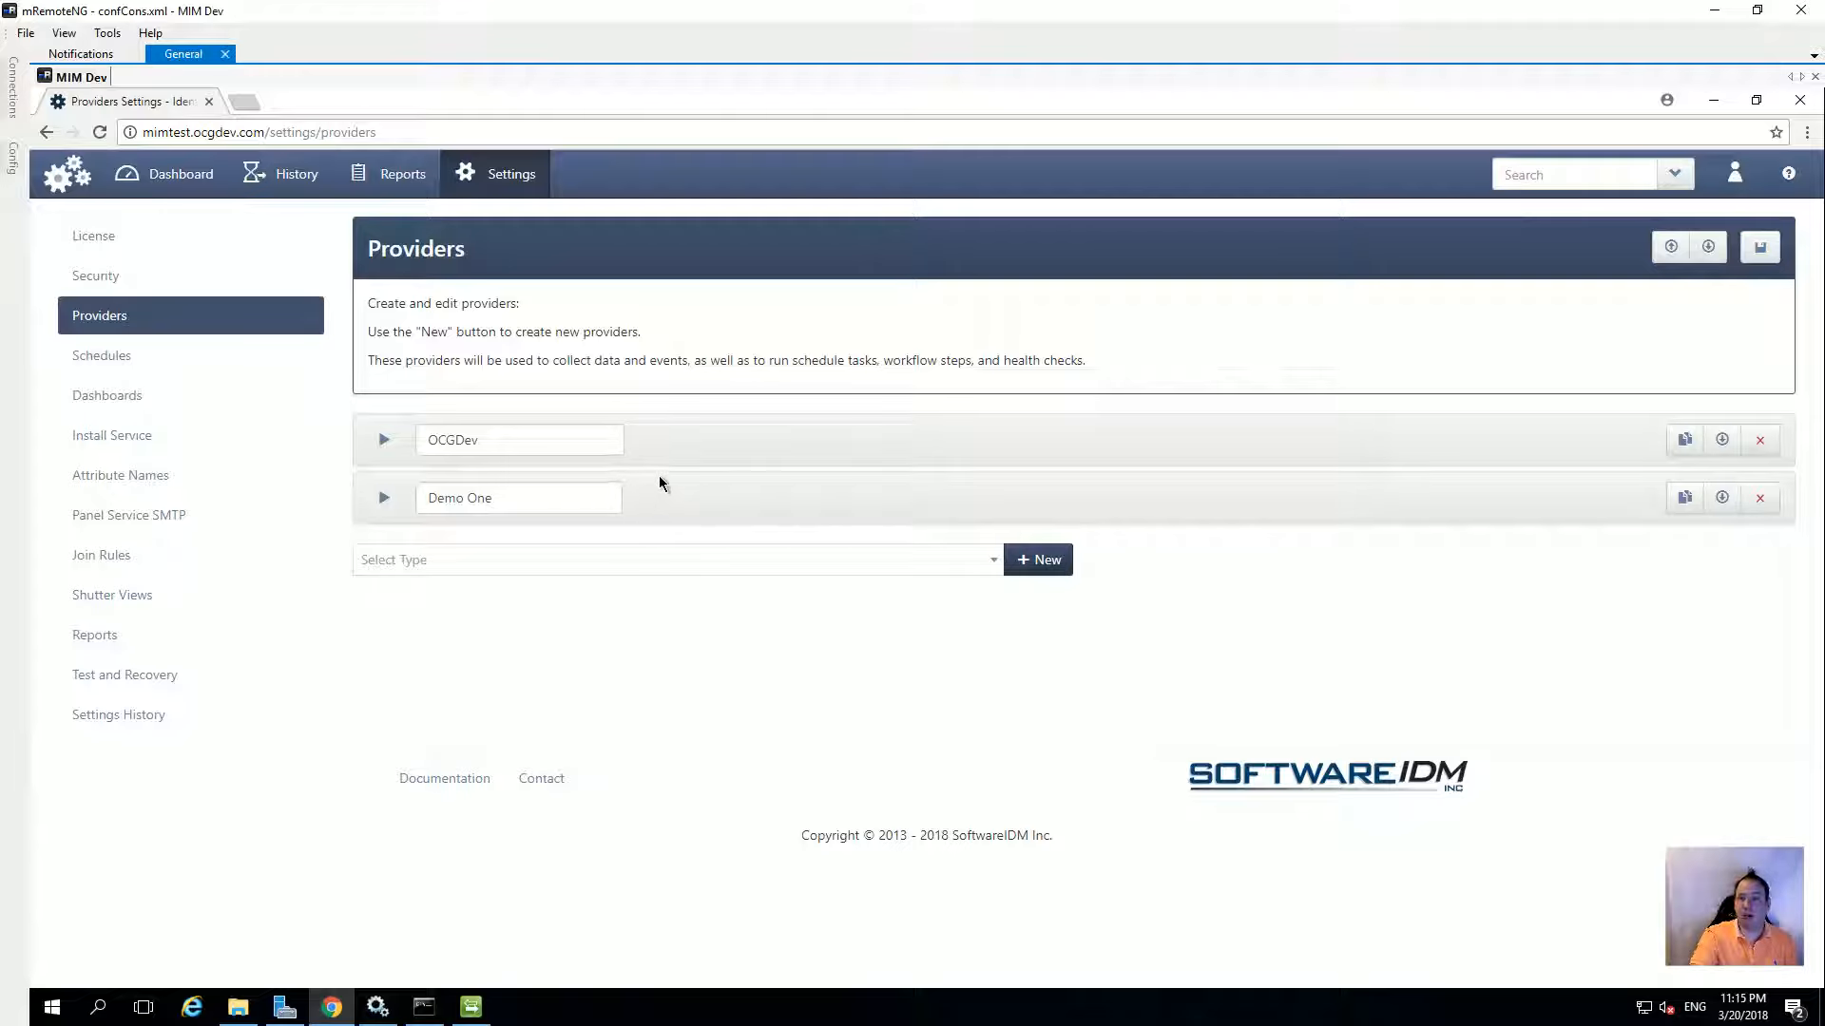
click(384, 439)
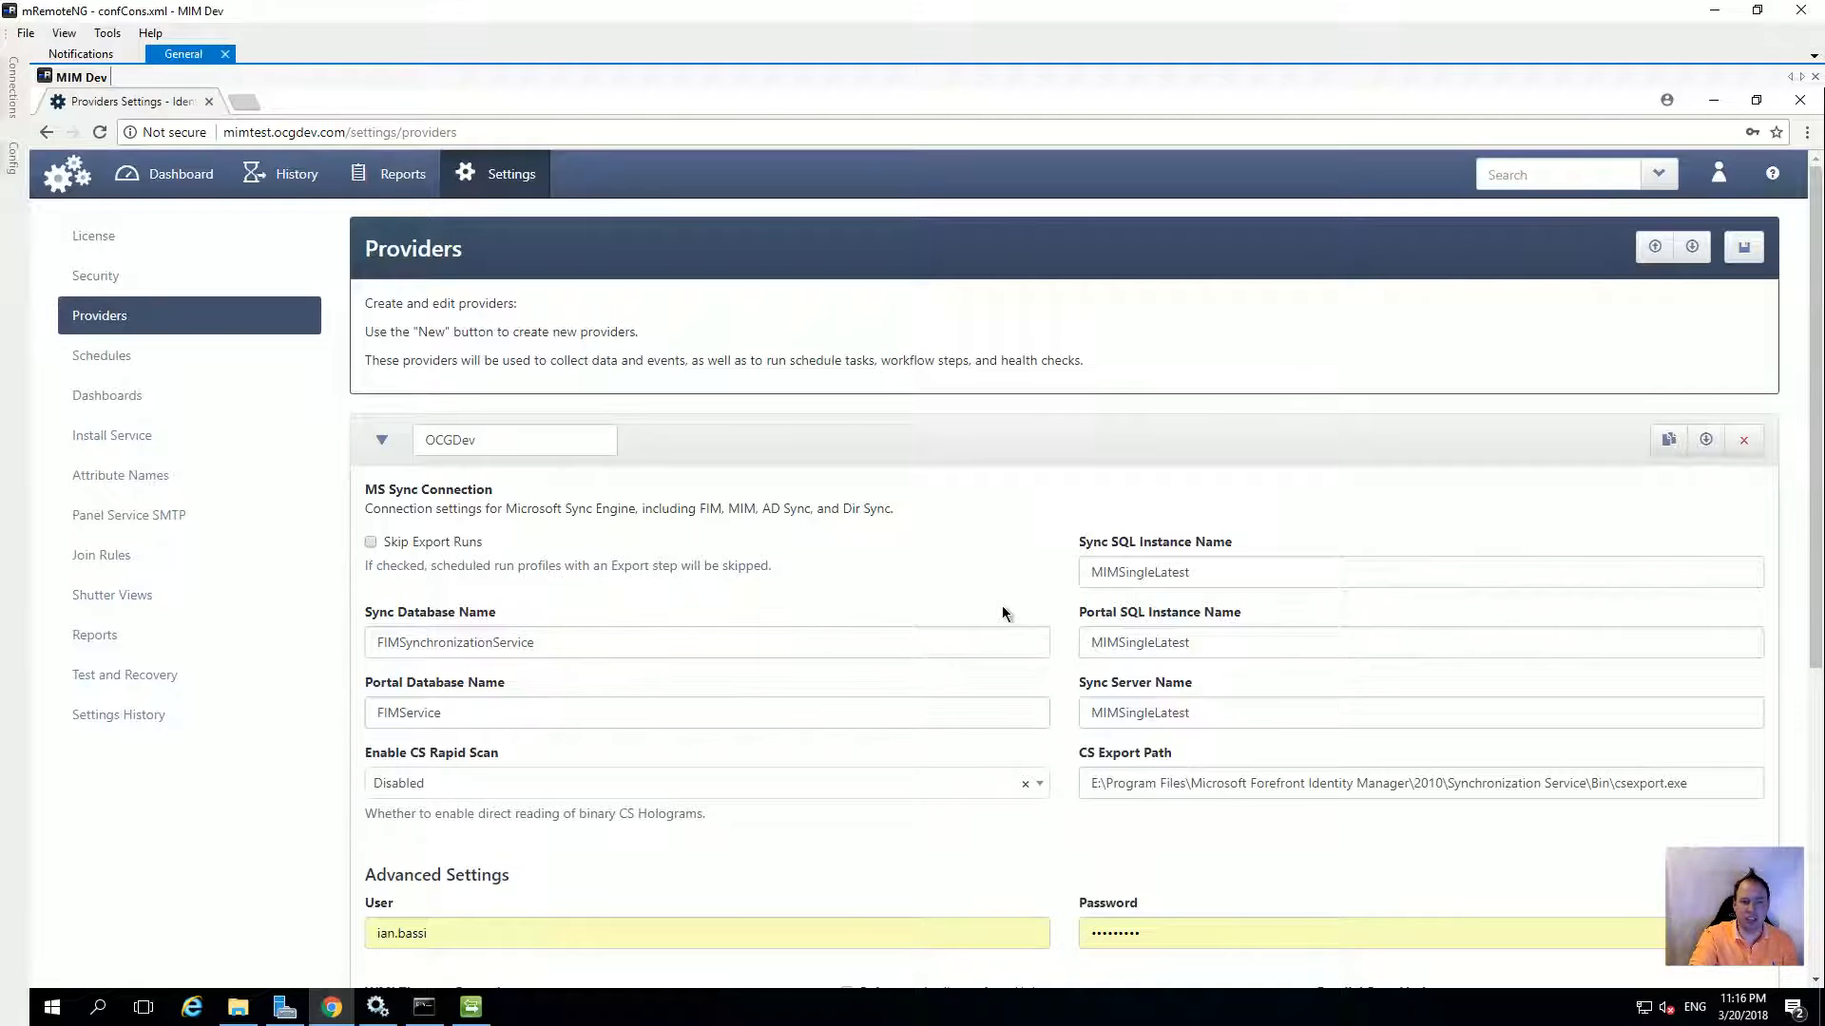
click(382, 439)
click(384, 497)
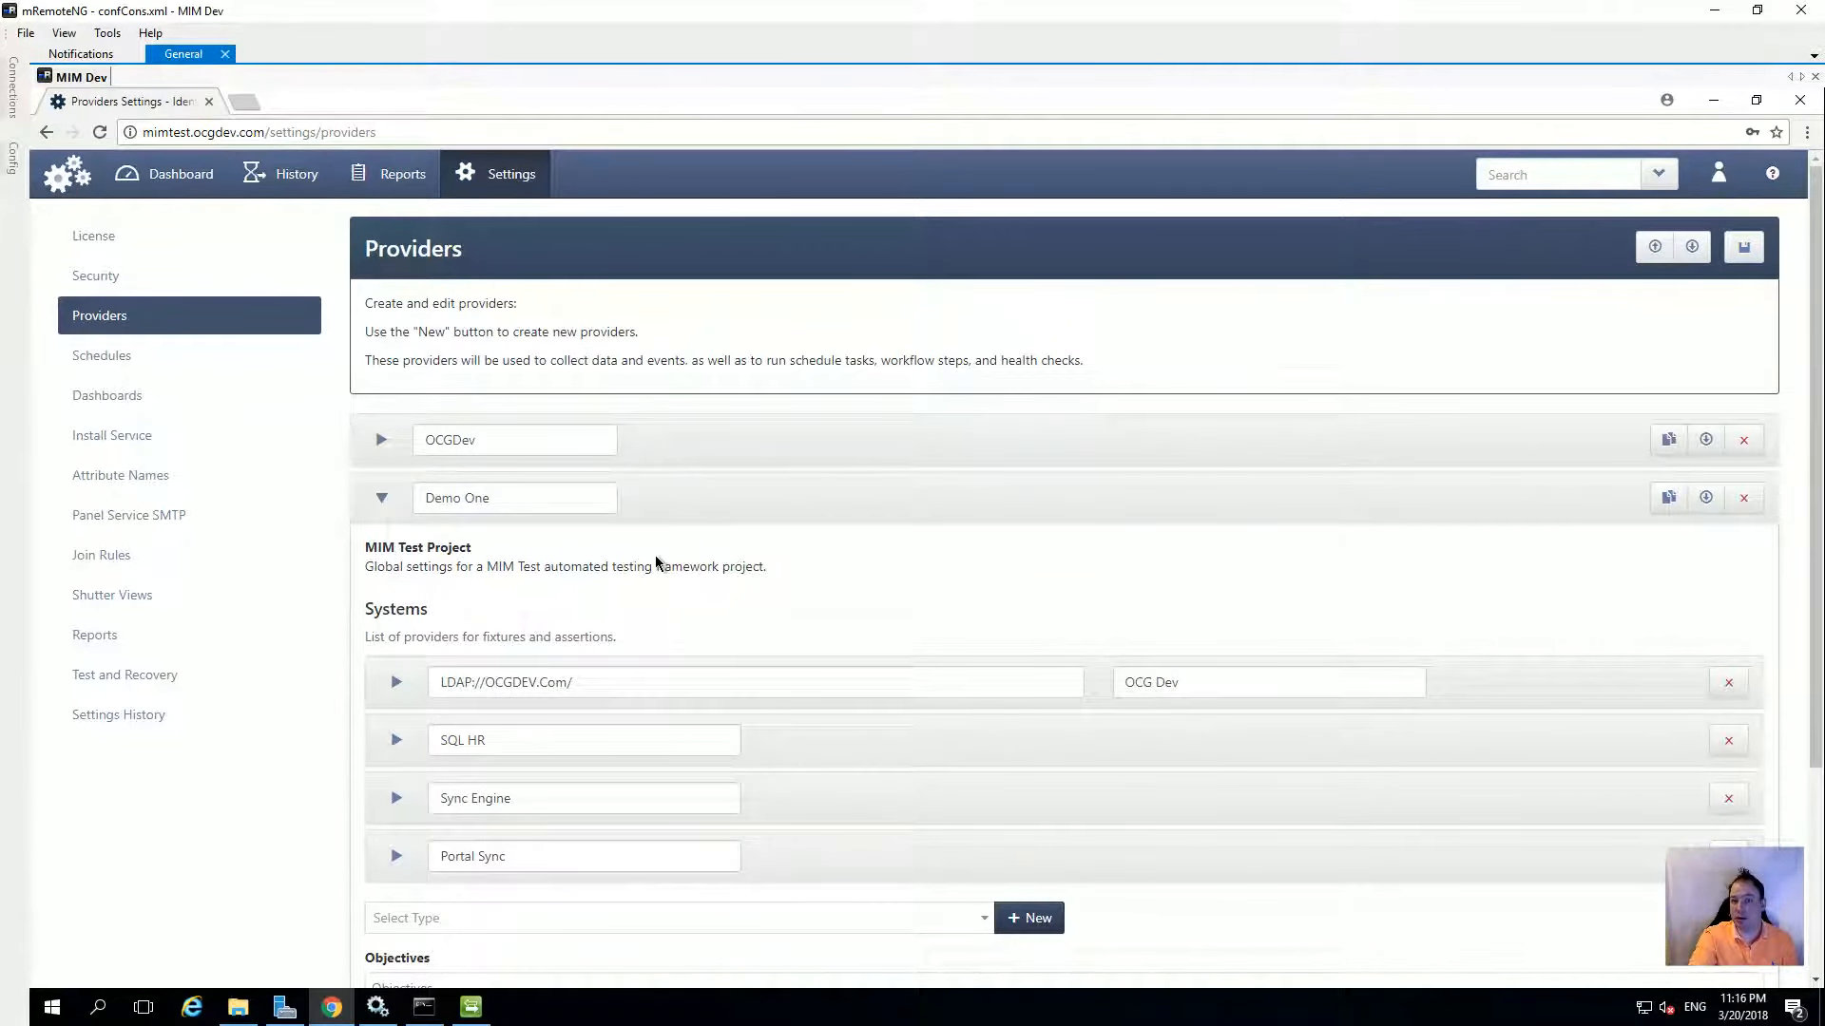
Add a new MIM Test Project provider named 'Demo Two'
click(382, 499)
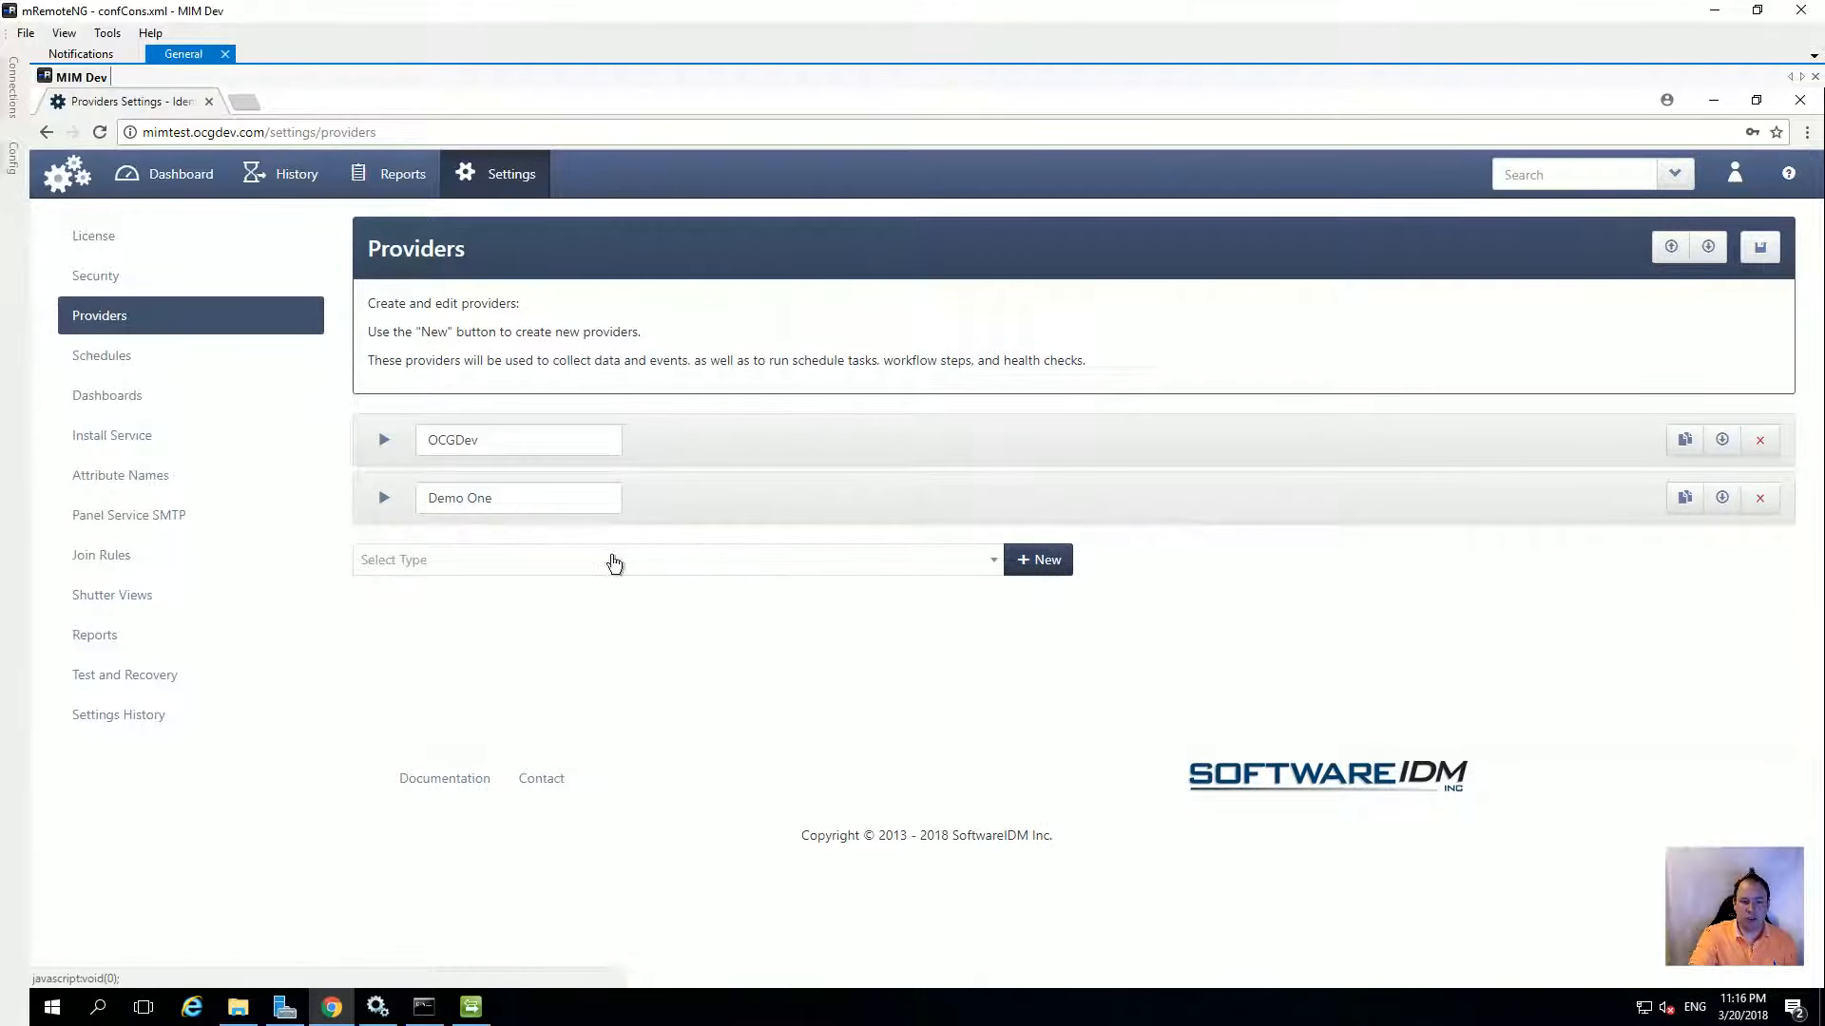
click(978, 569)
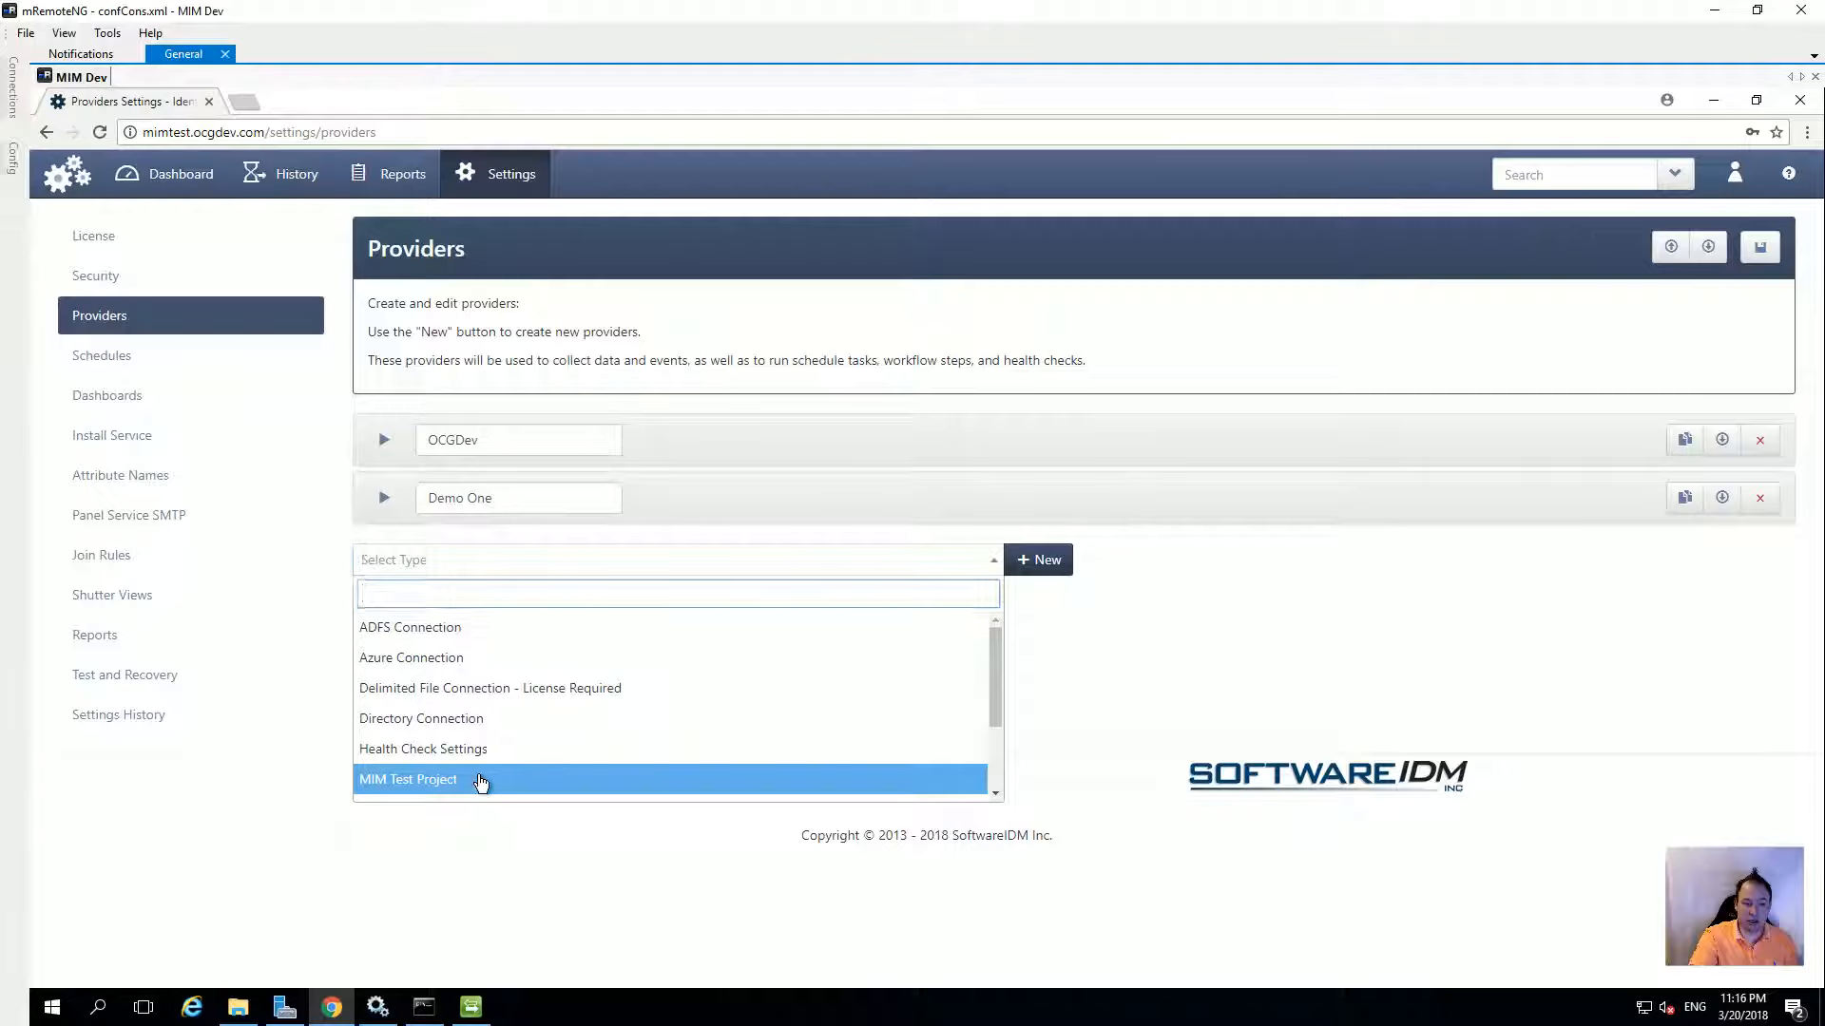
click(483, 780)
click(1029, 569)
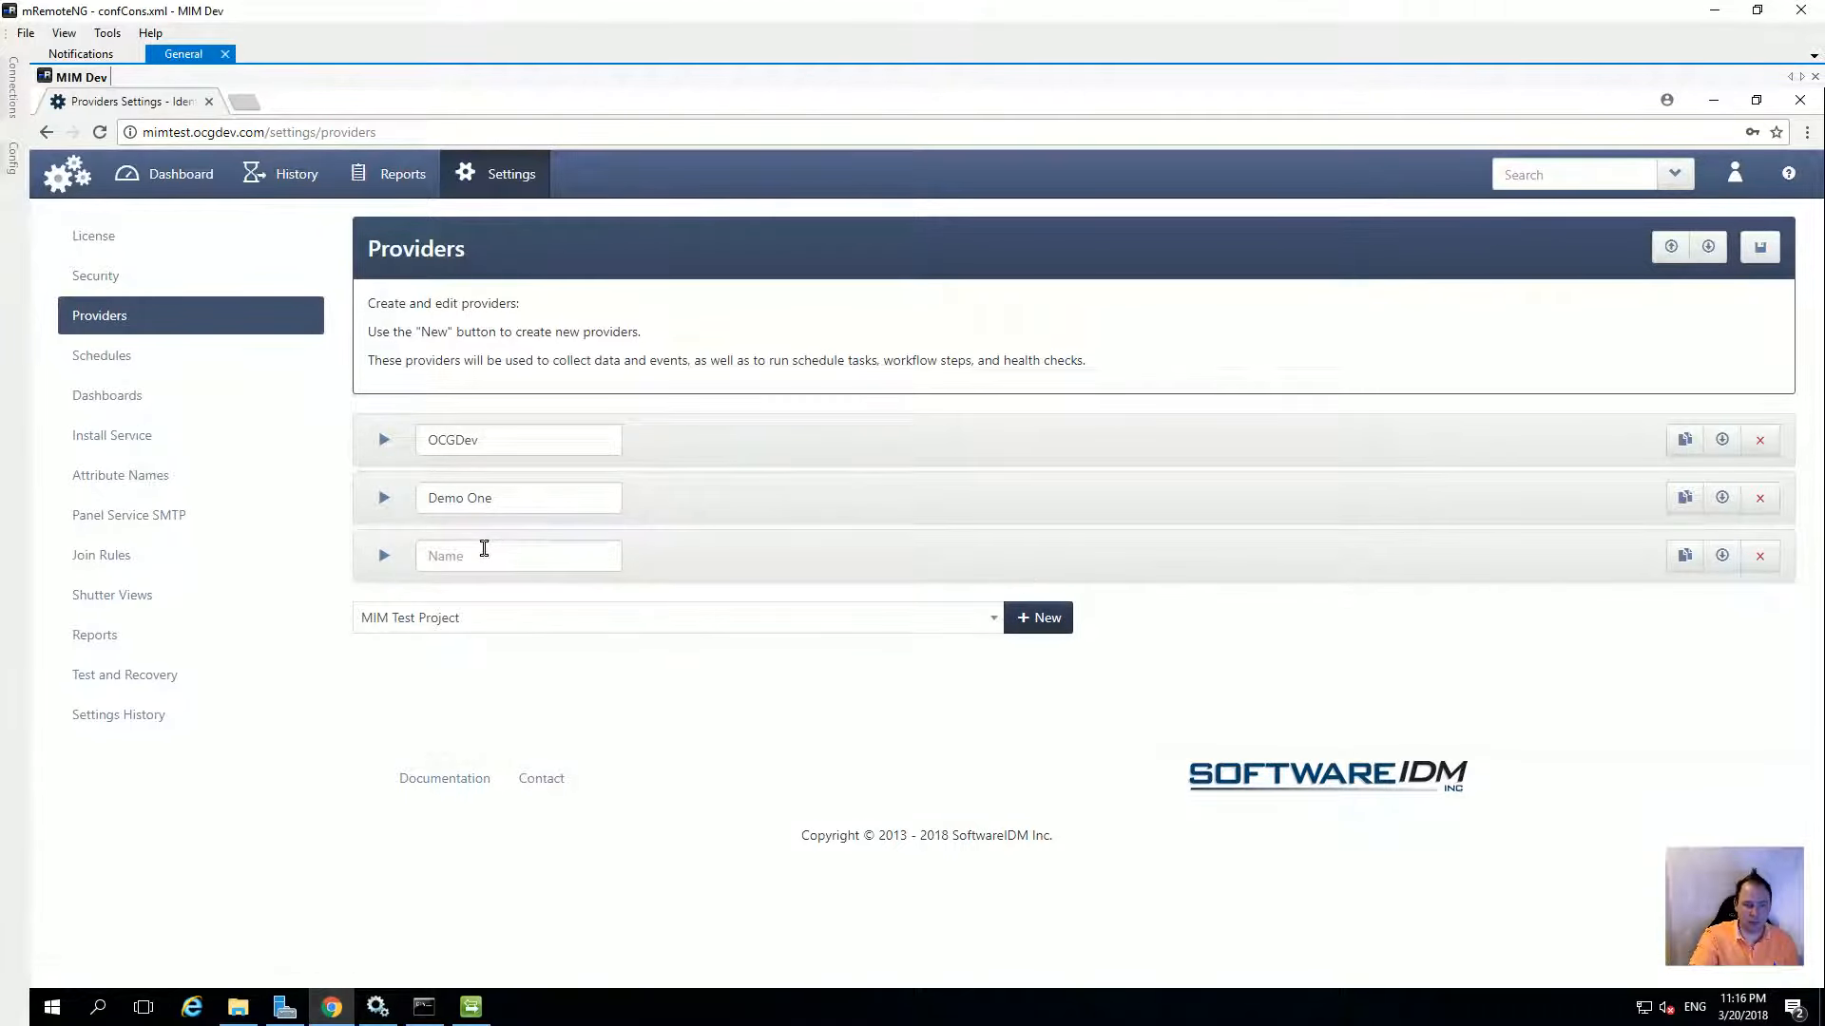
click(484, 551)
text(Demo)
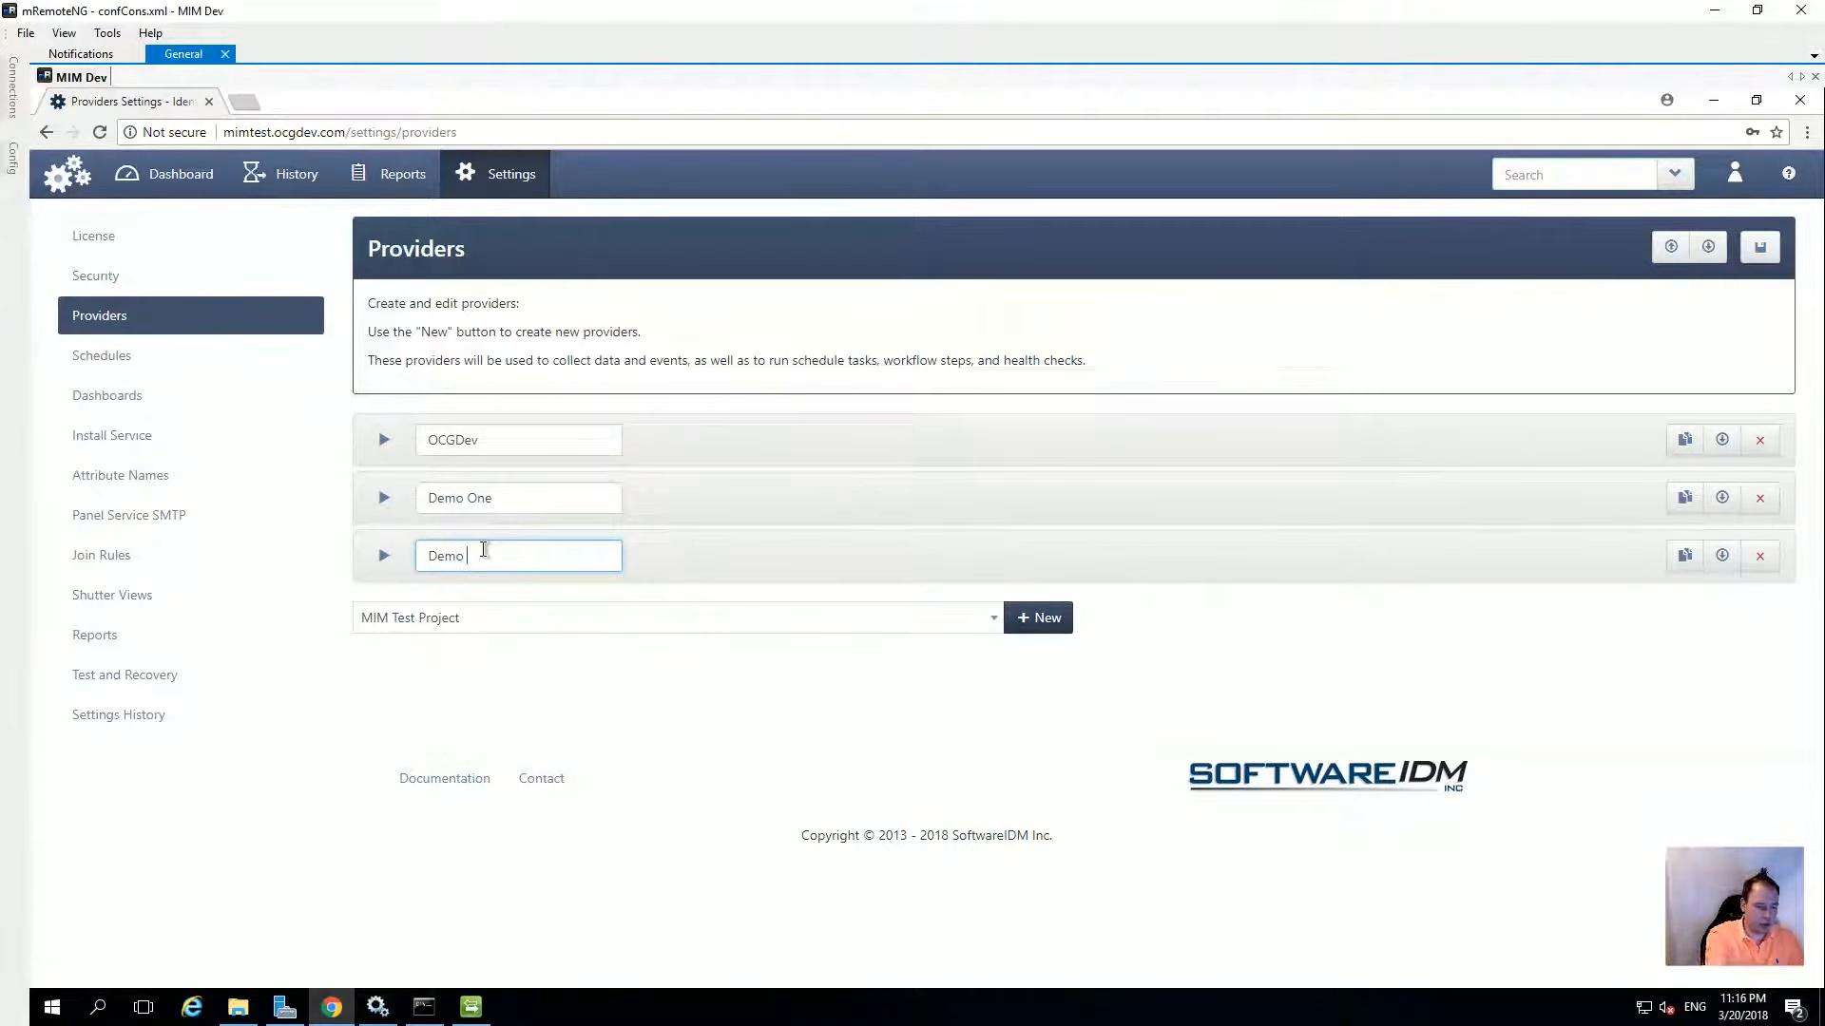
text( Two)
click(384, 556)
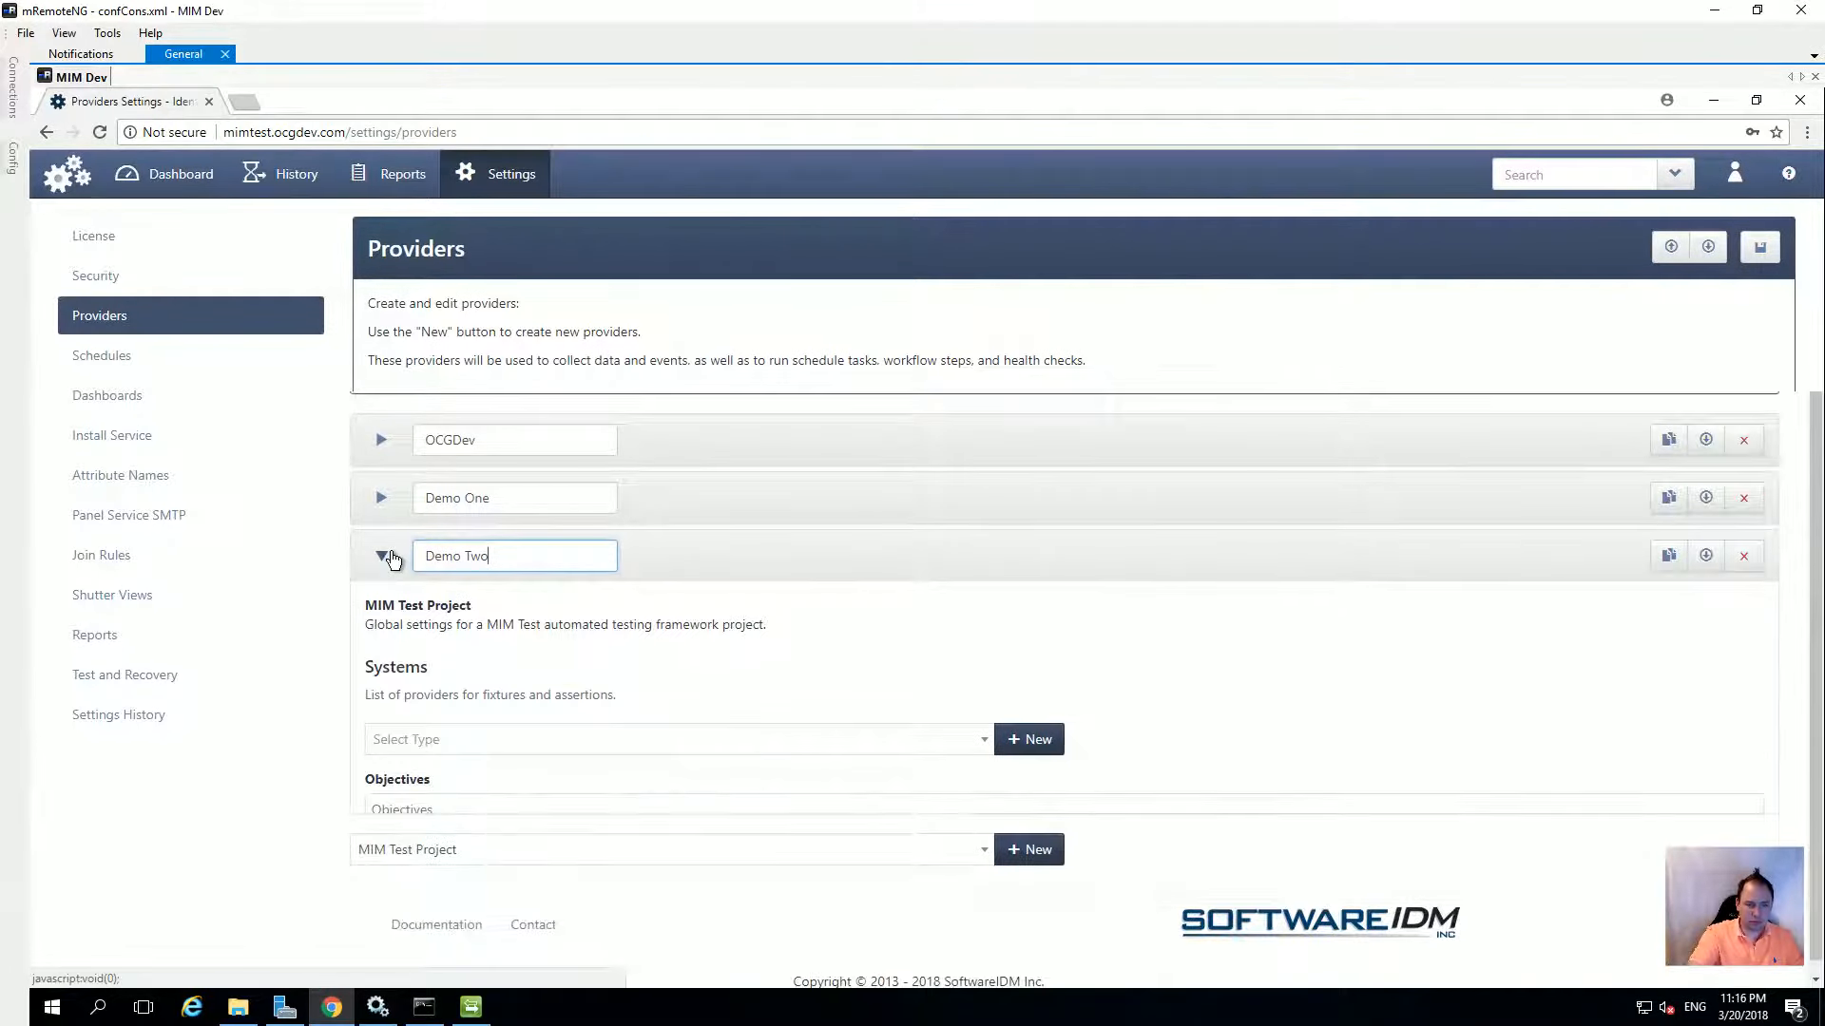
Add an AD Provider system to Demo Two with LDAP://OCGDEV.COM/, named 'OCG Dev Demo 2'
click(484, 737)
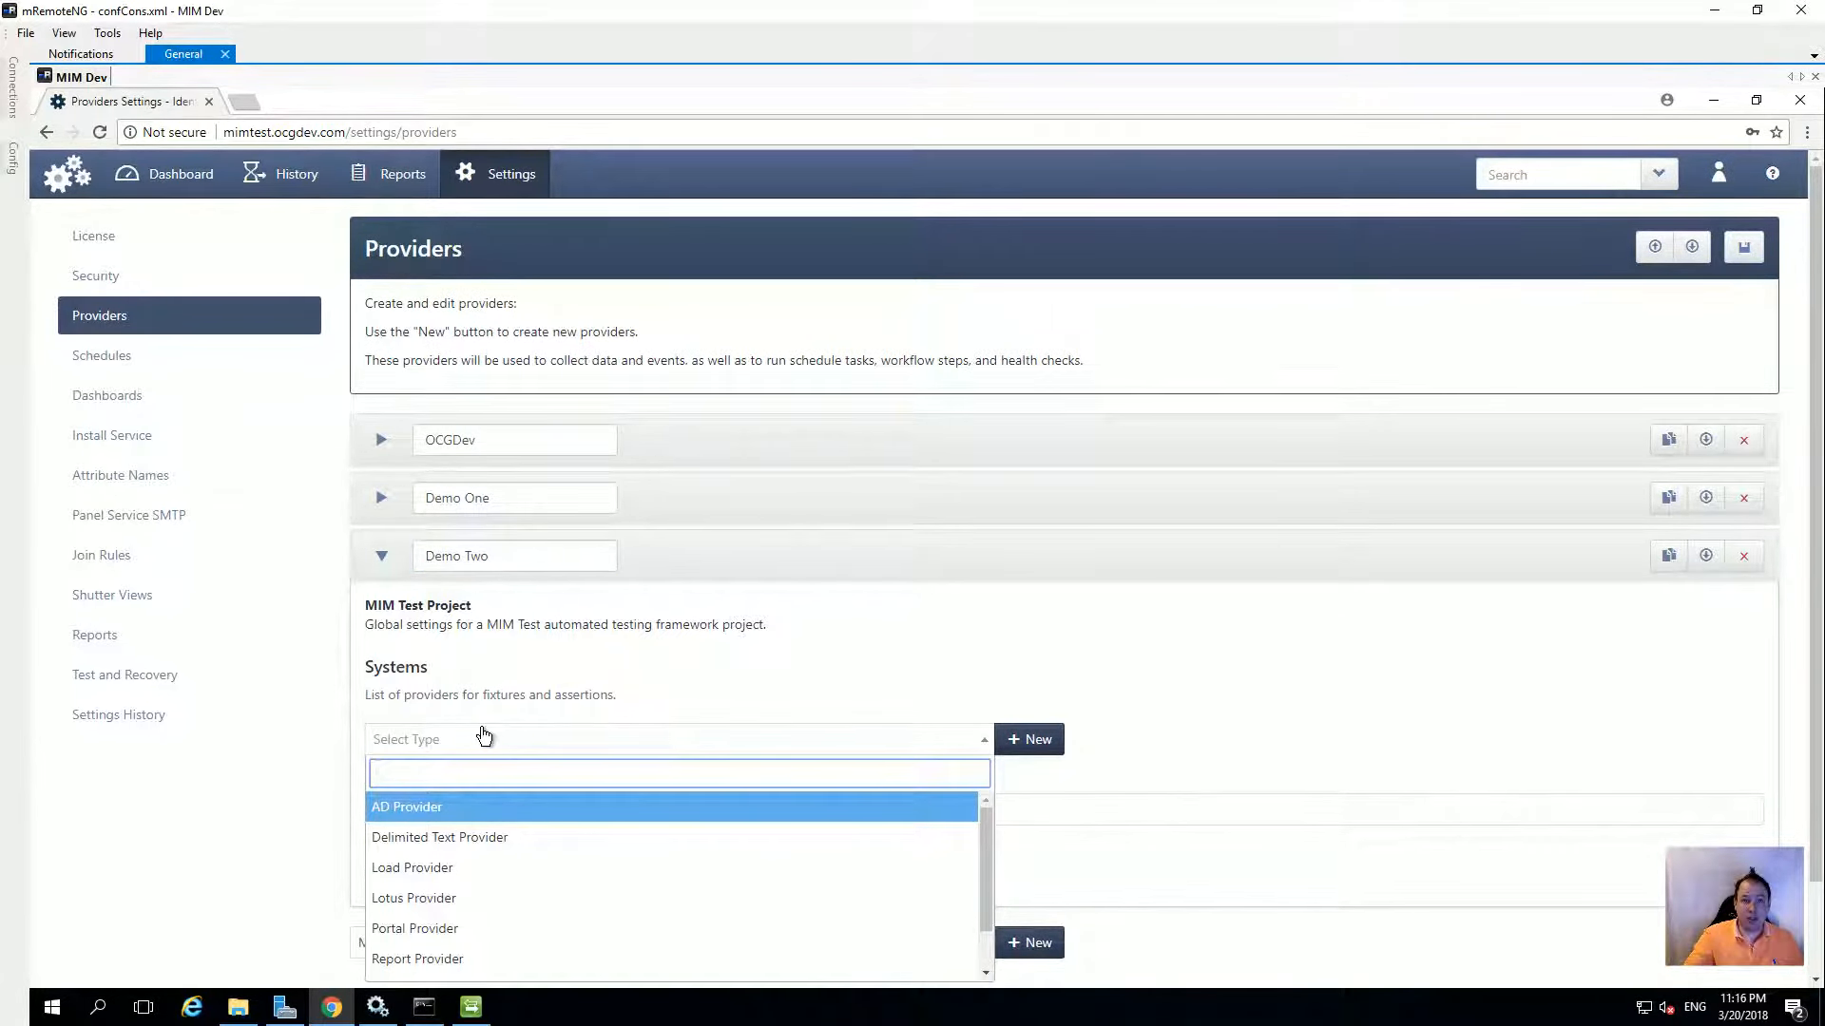
click(476, 809)
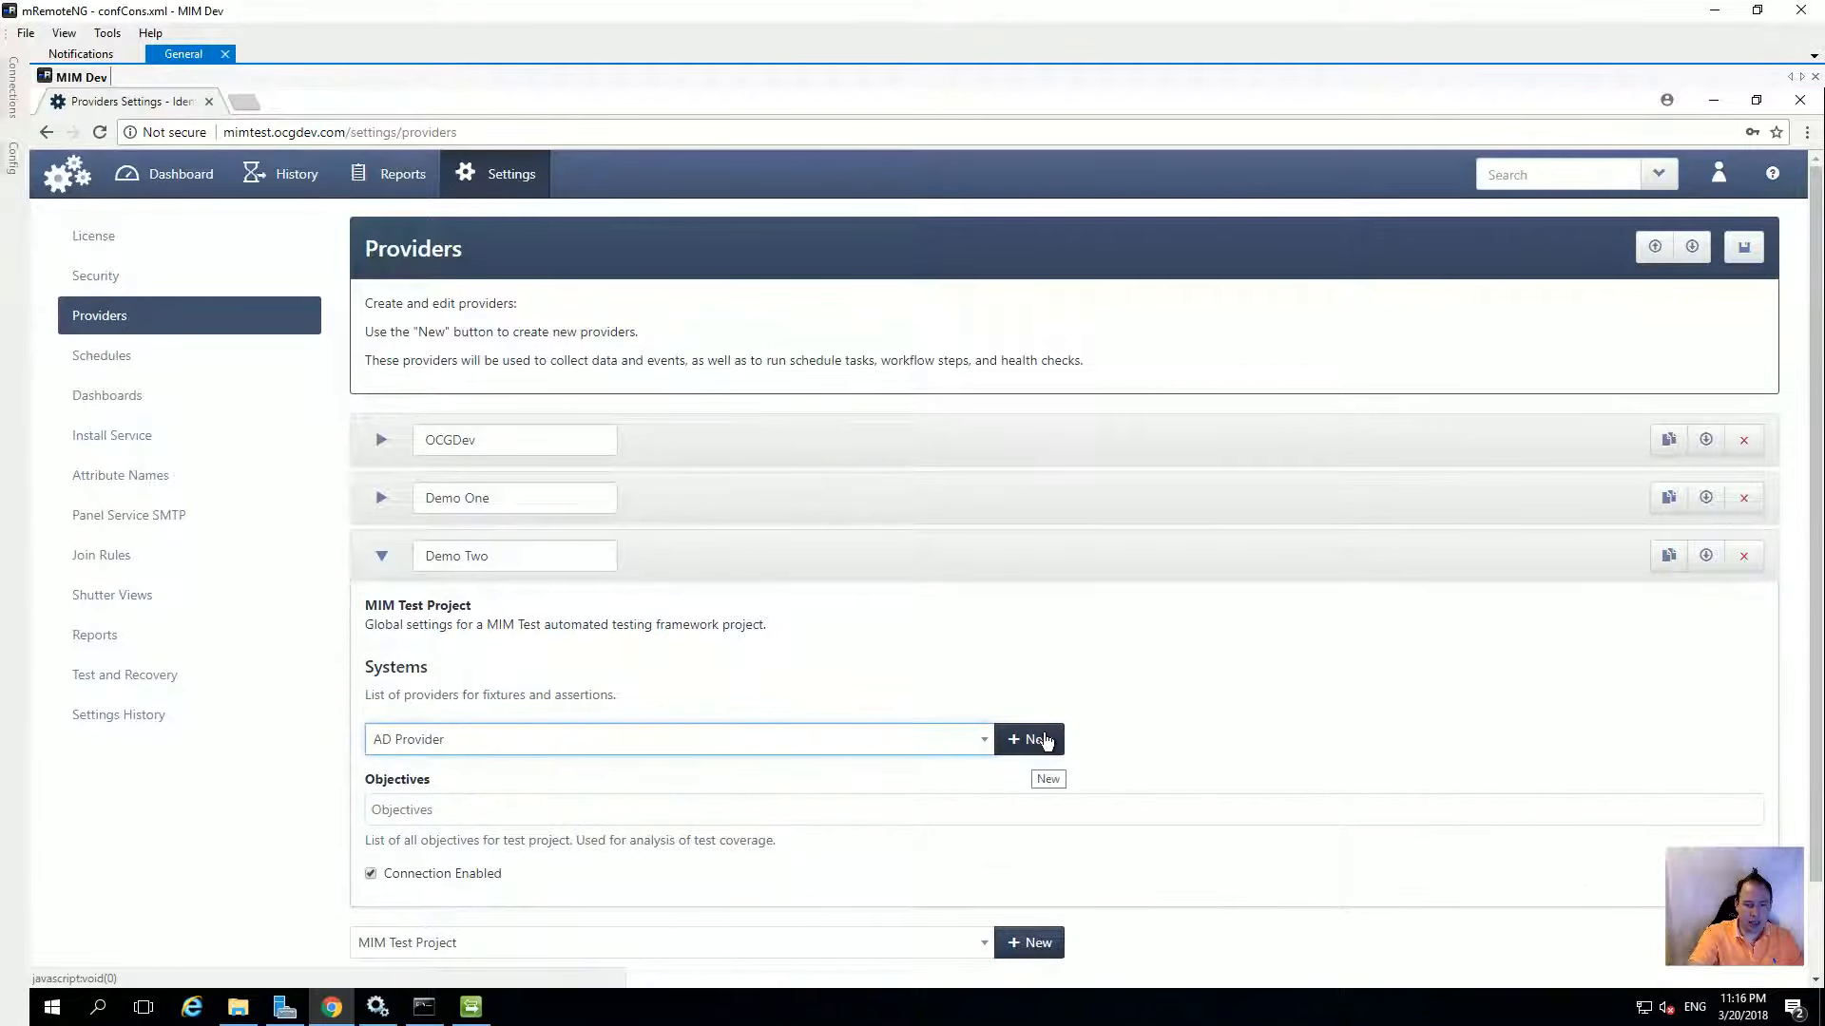
click(1045, 740)
click(528, 742)
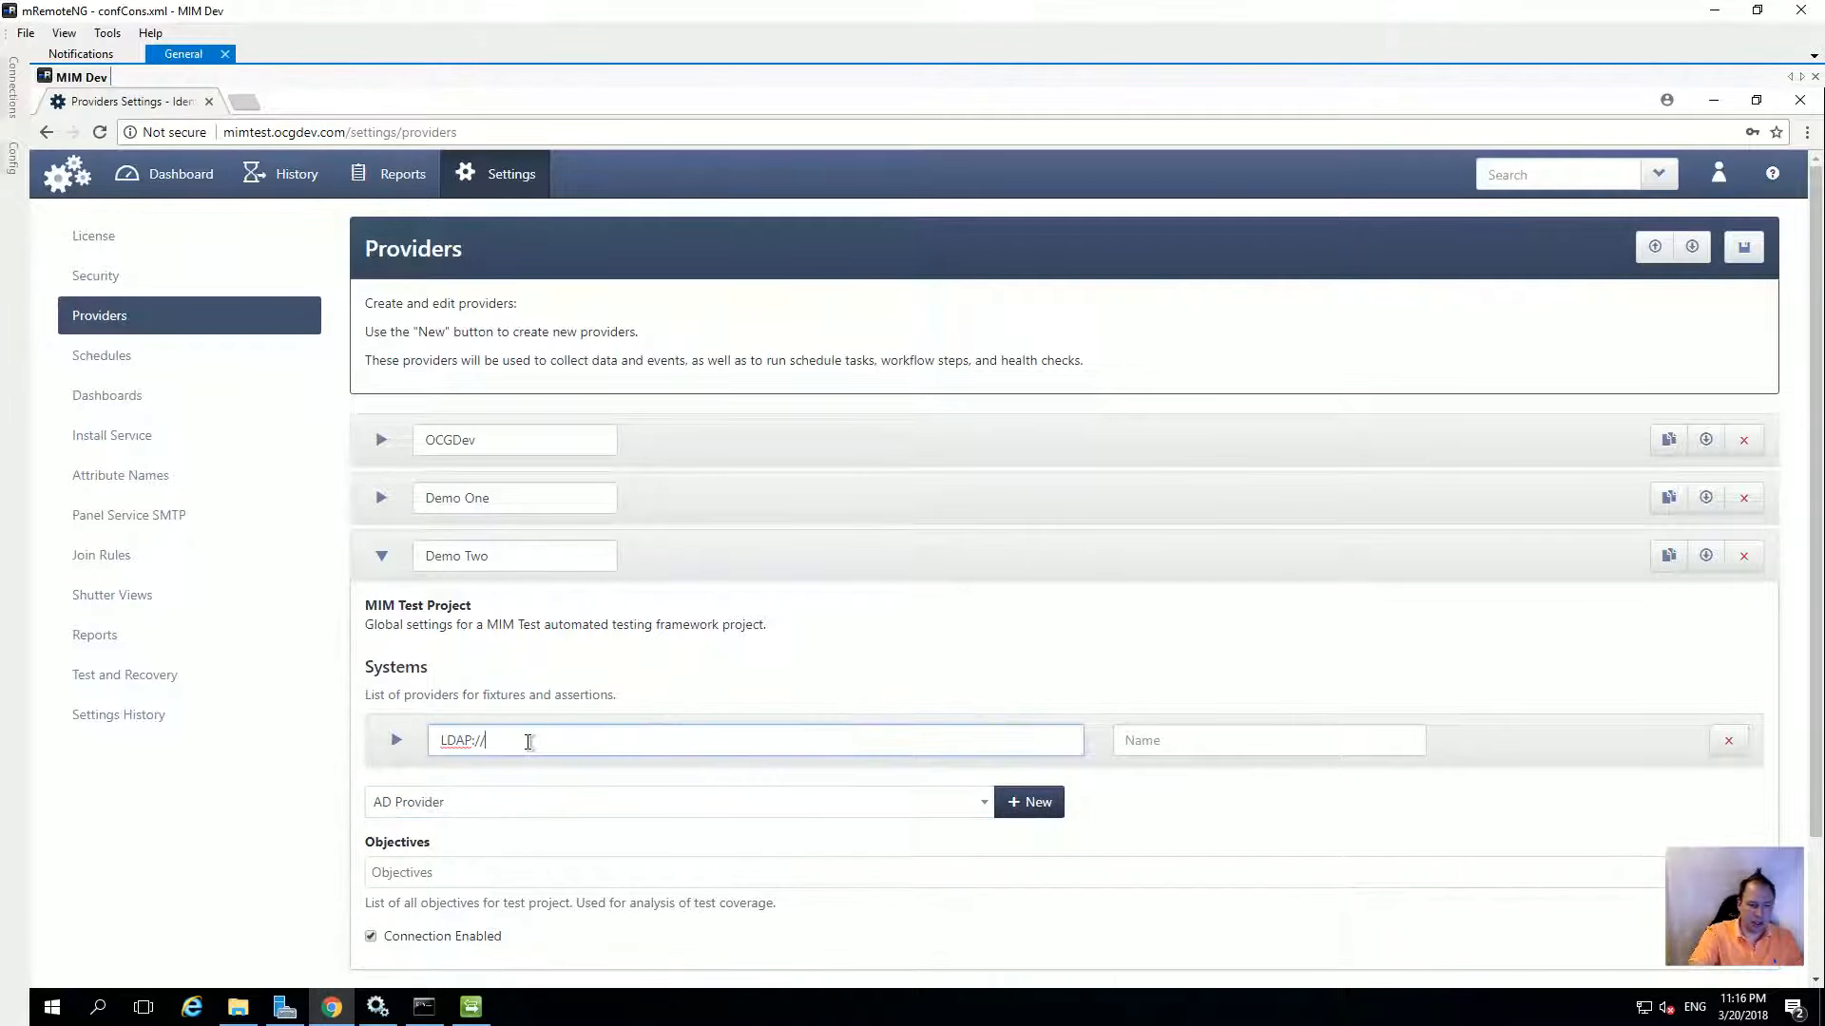
text(OCGDE)
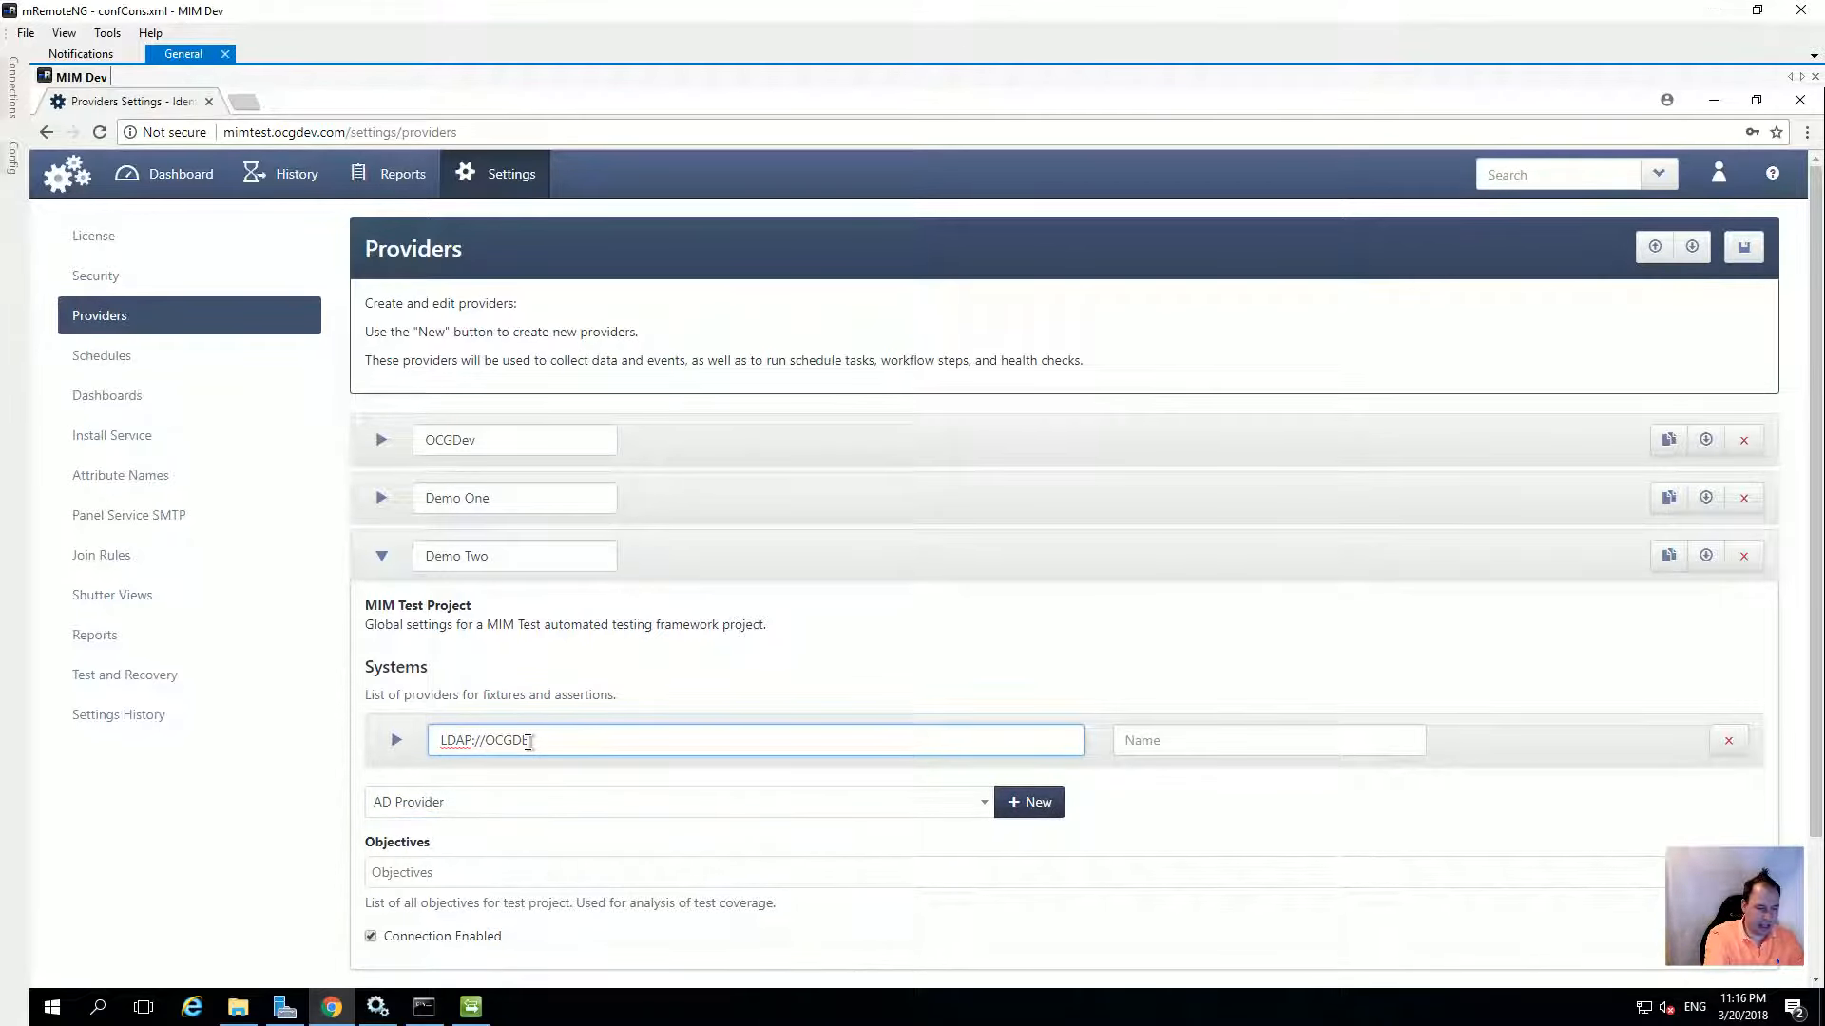
key(BackSpace)
key(BackSpace)
key(BackSpace)
text(OM/)
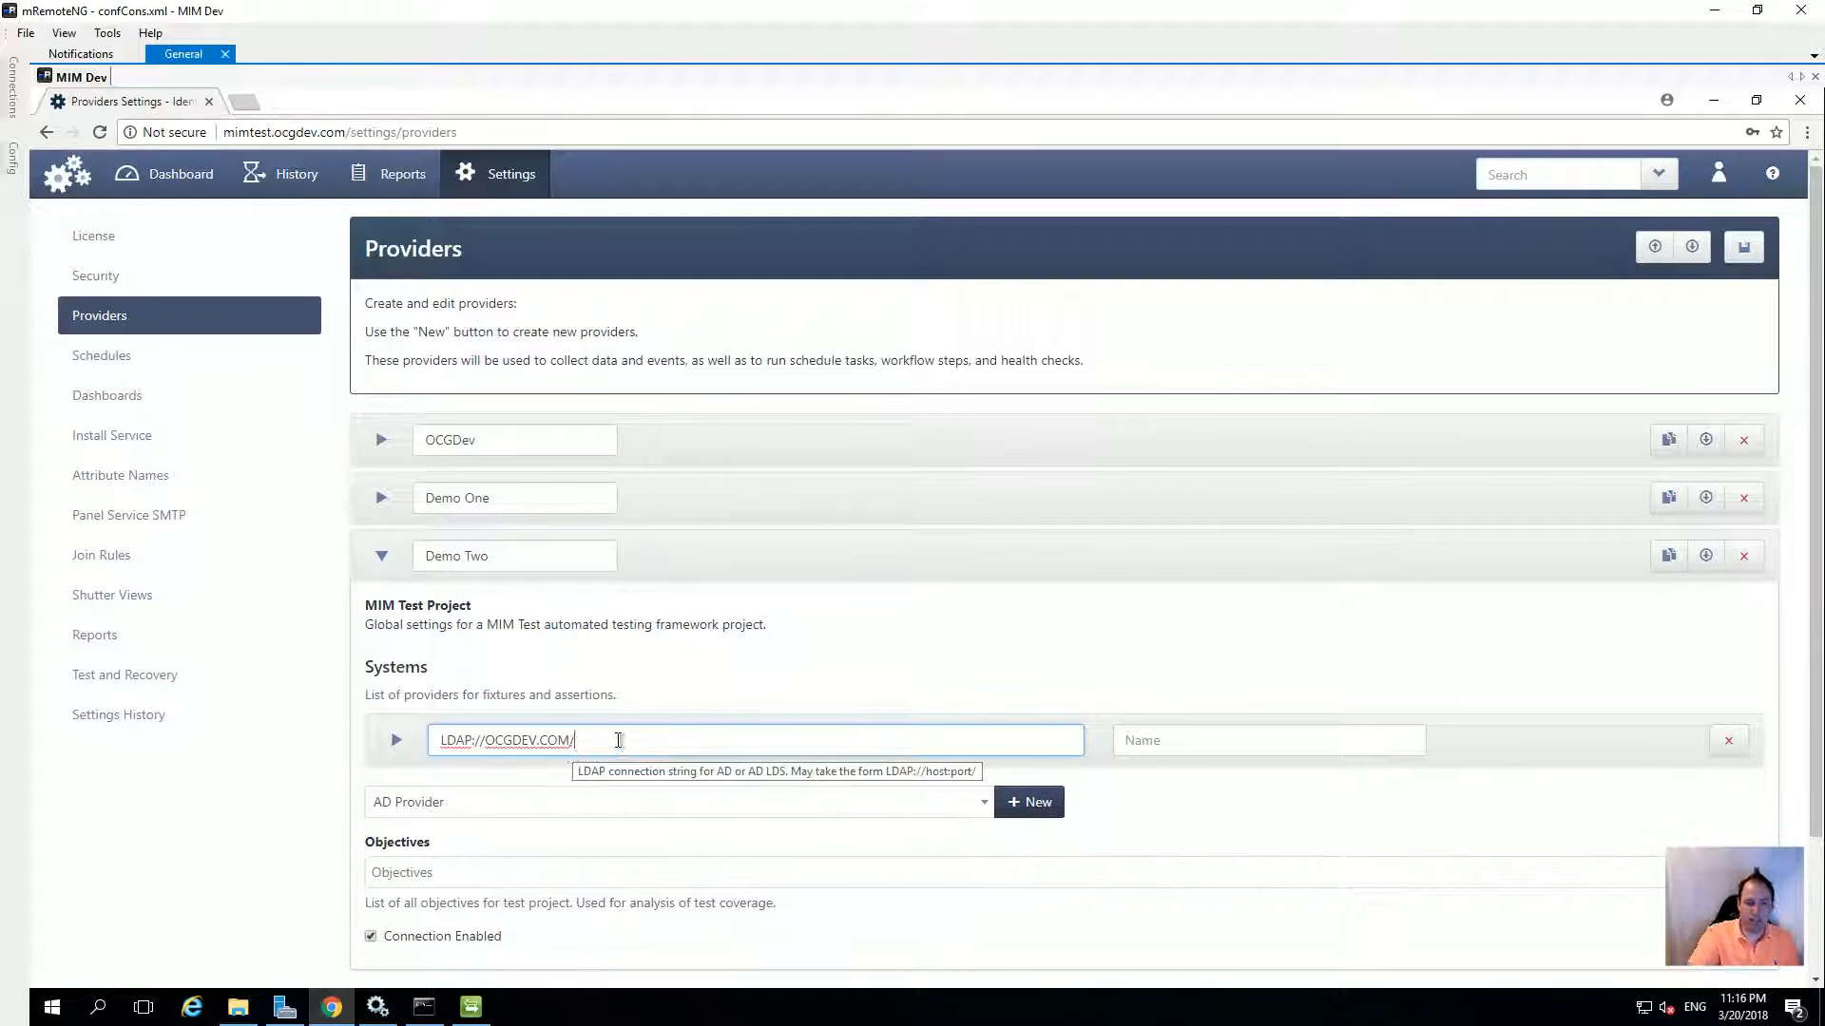
click(1251, 746)
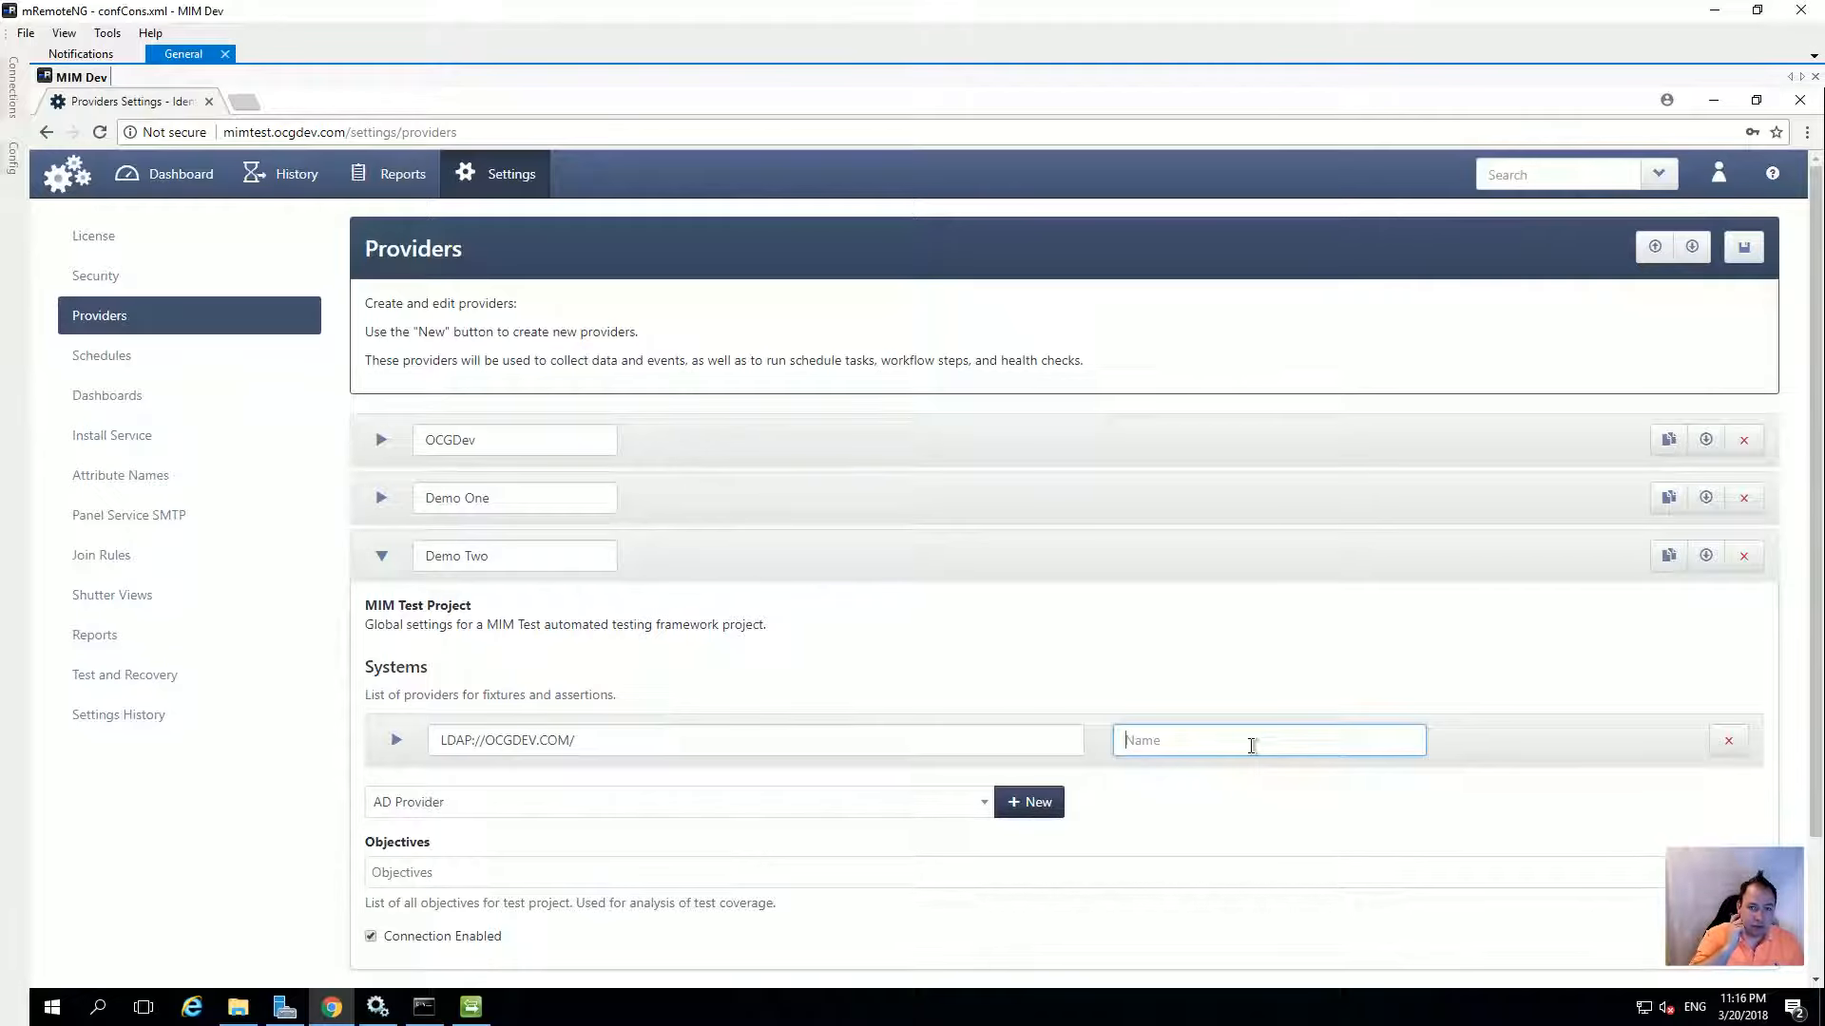
text(OCG)
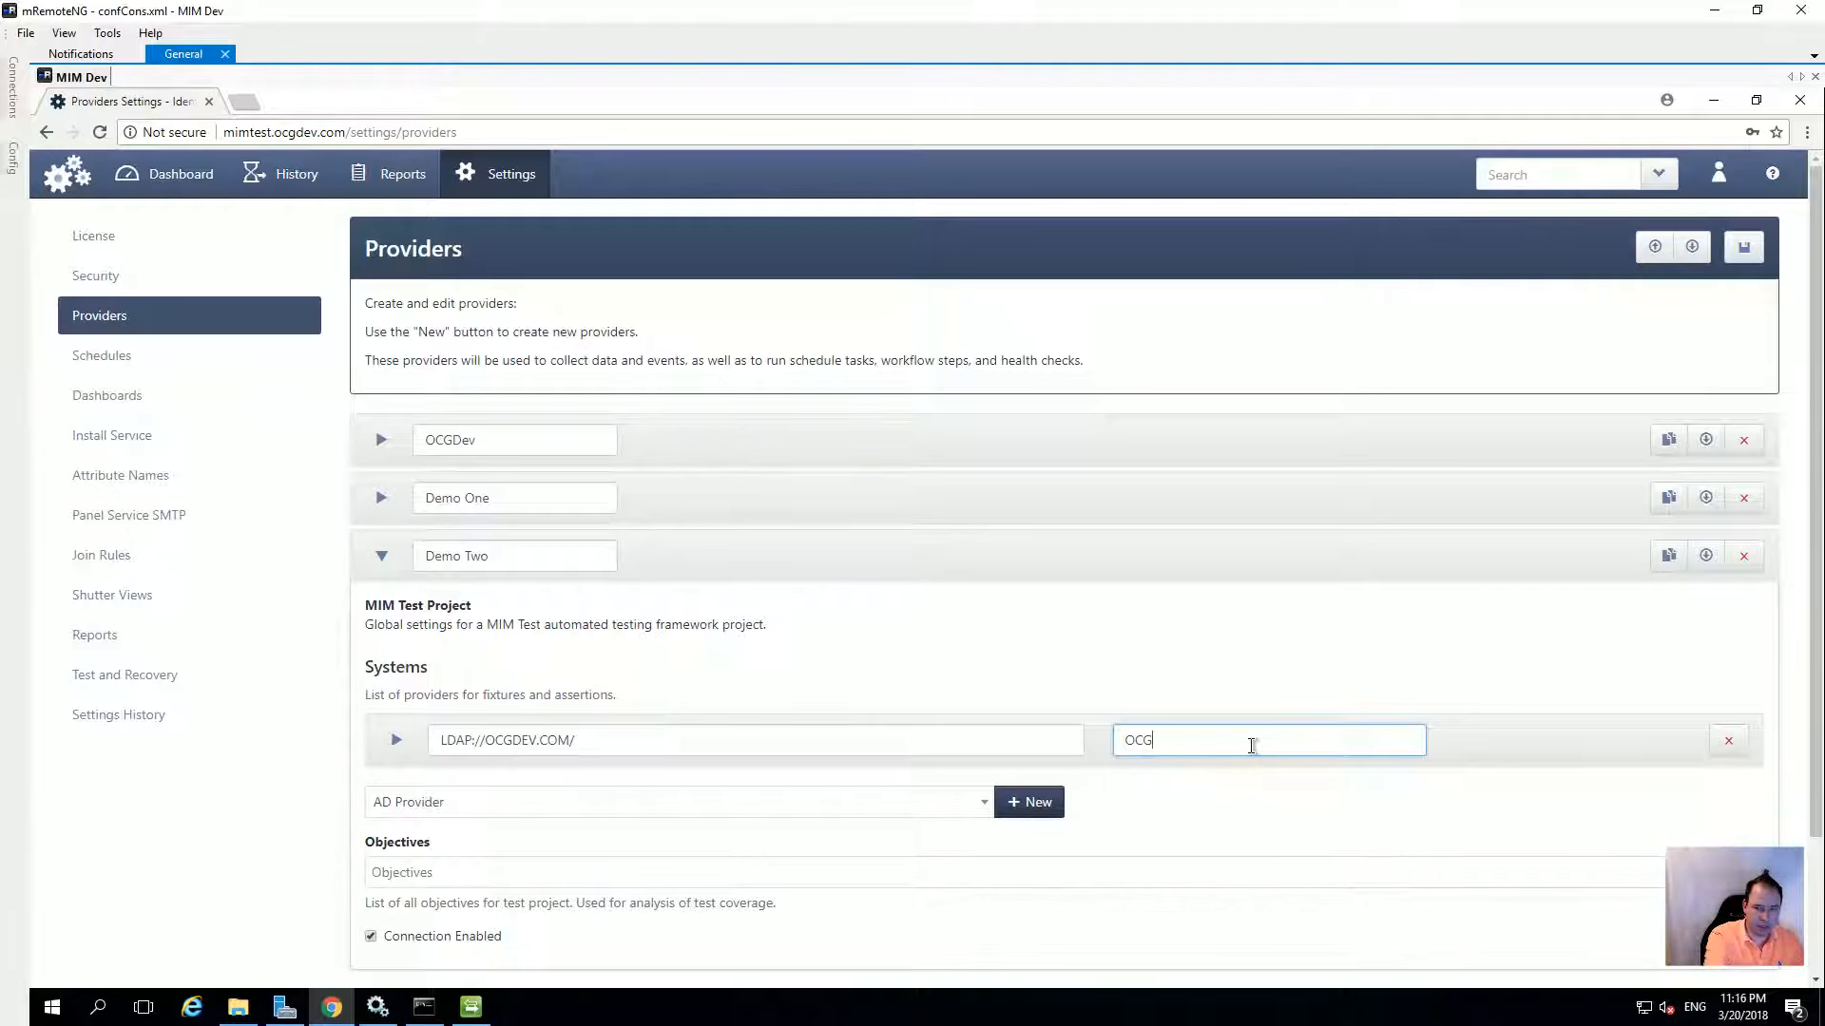
text( Dev Demo 2)
click(397, 740)
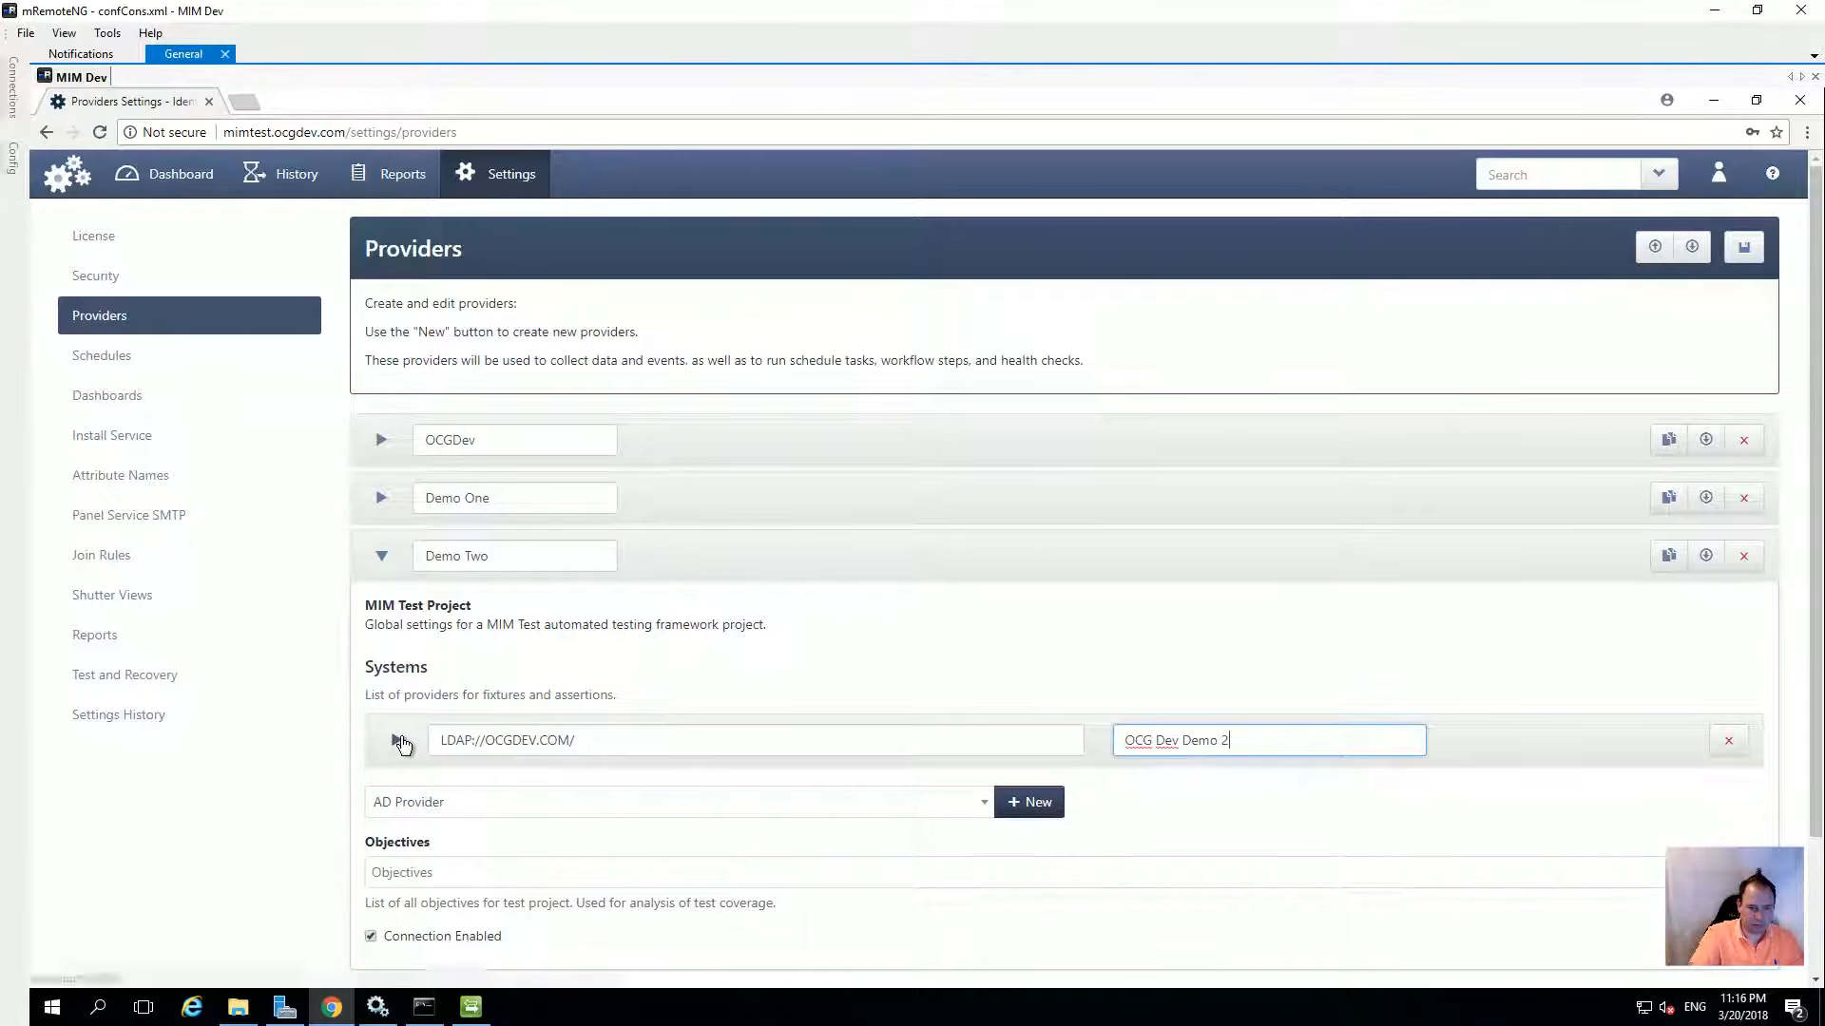
Set the AD credentials: AuthType None, domain 'ocgdev', plus the account user and password
scroll(613, 741, down, 1)
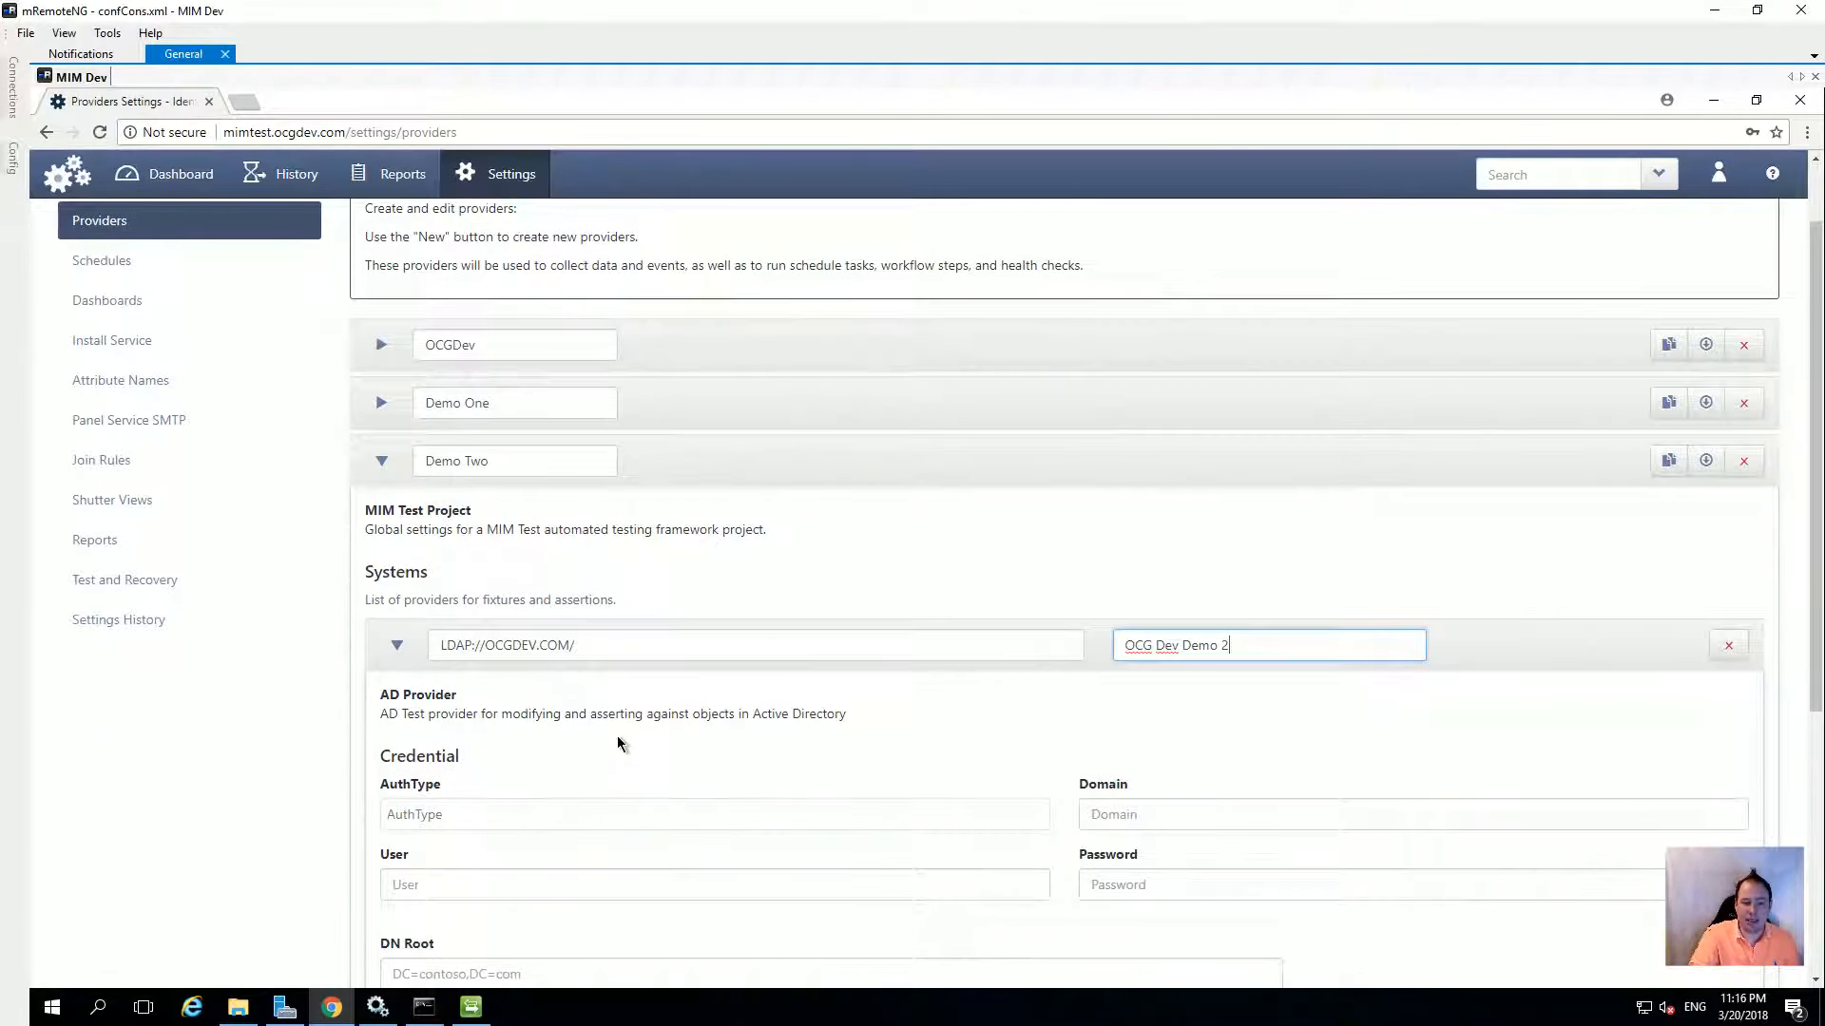
scroll(532, 744, down, 1)
click(455, 719)
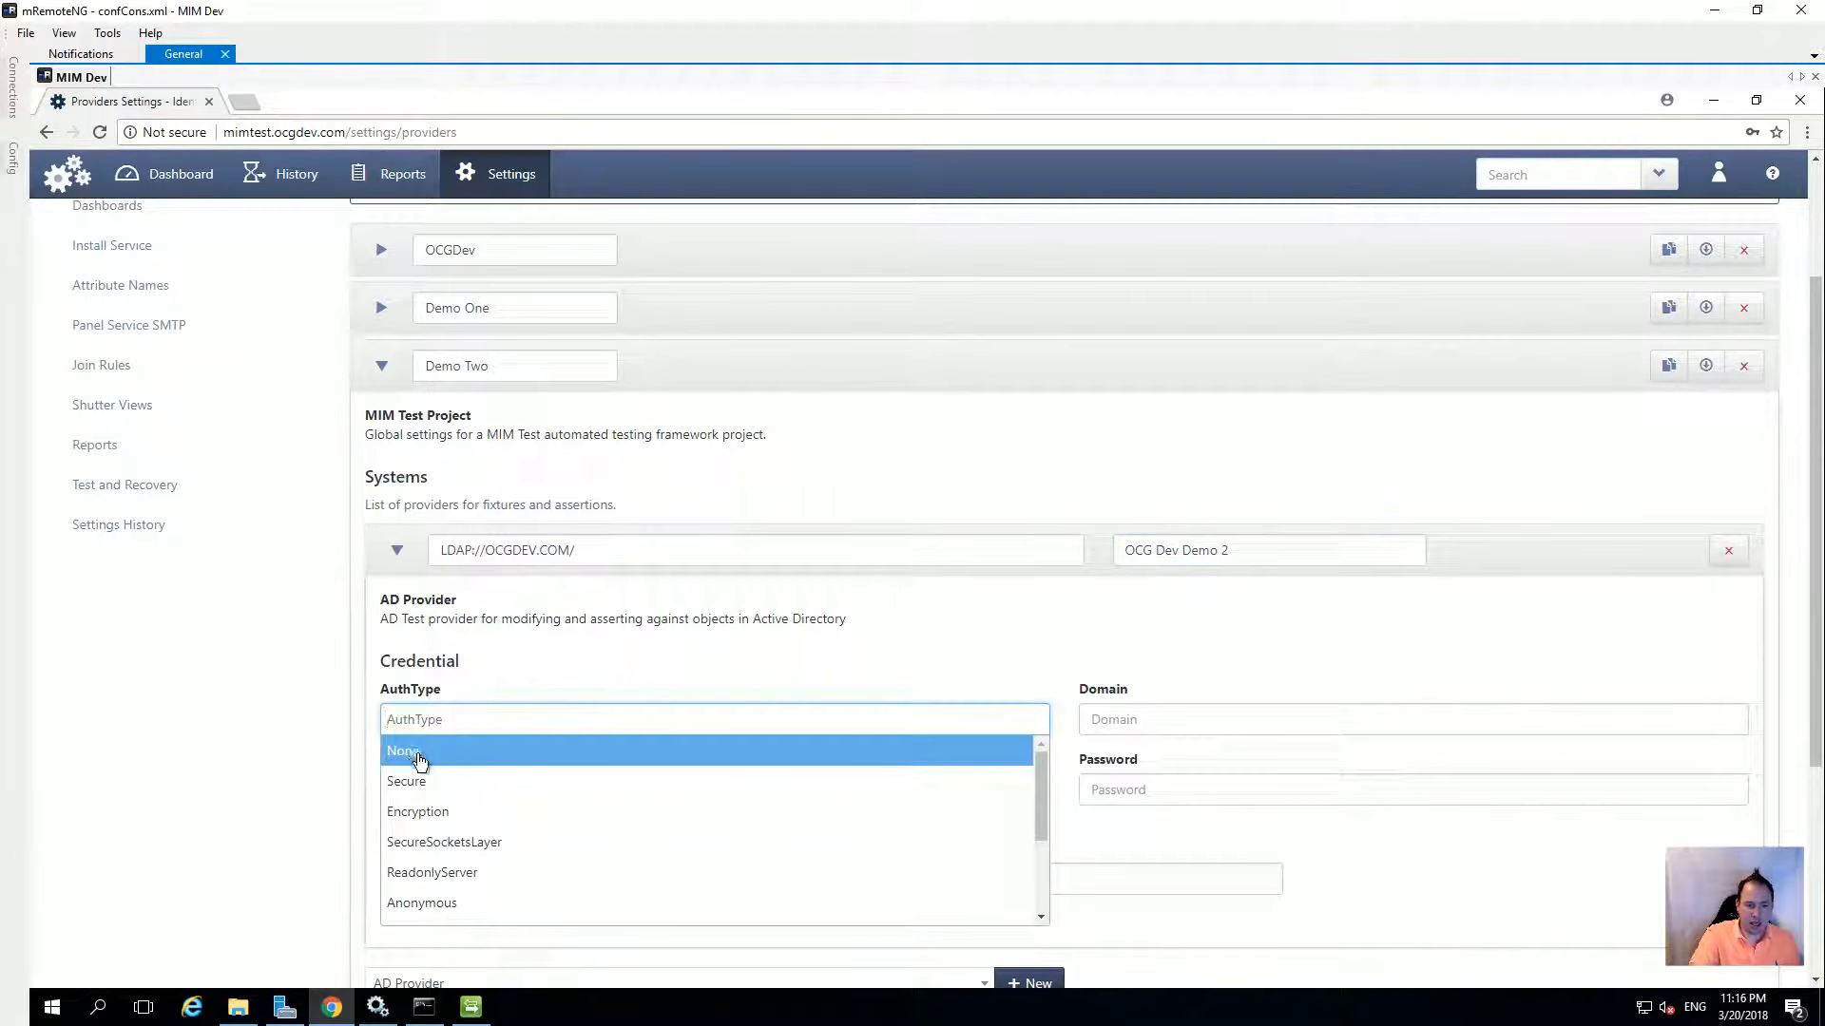
click(419, 753)
click(1179, 725)
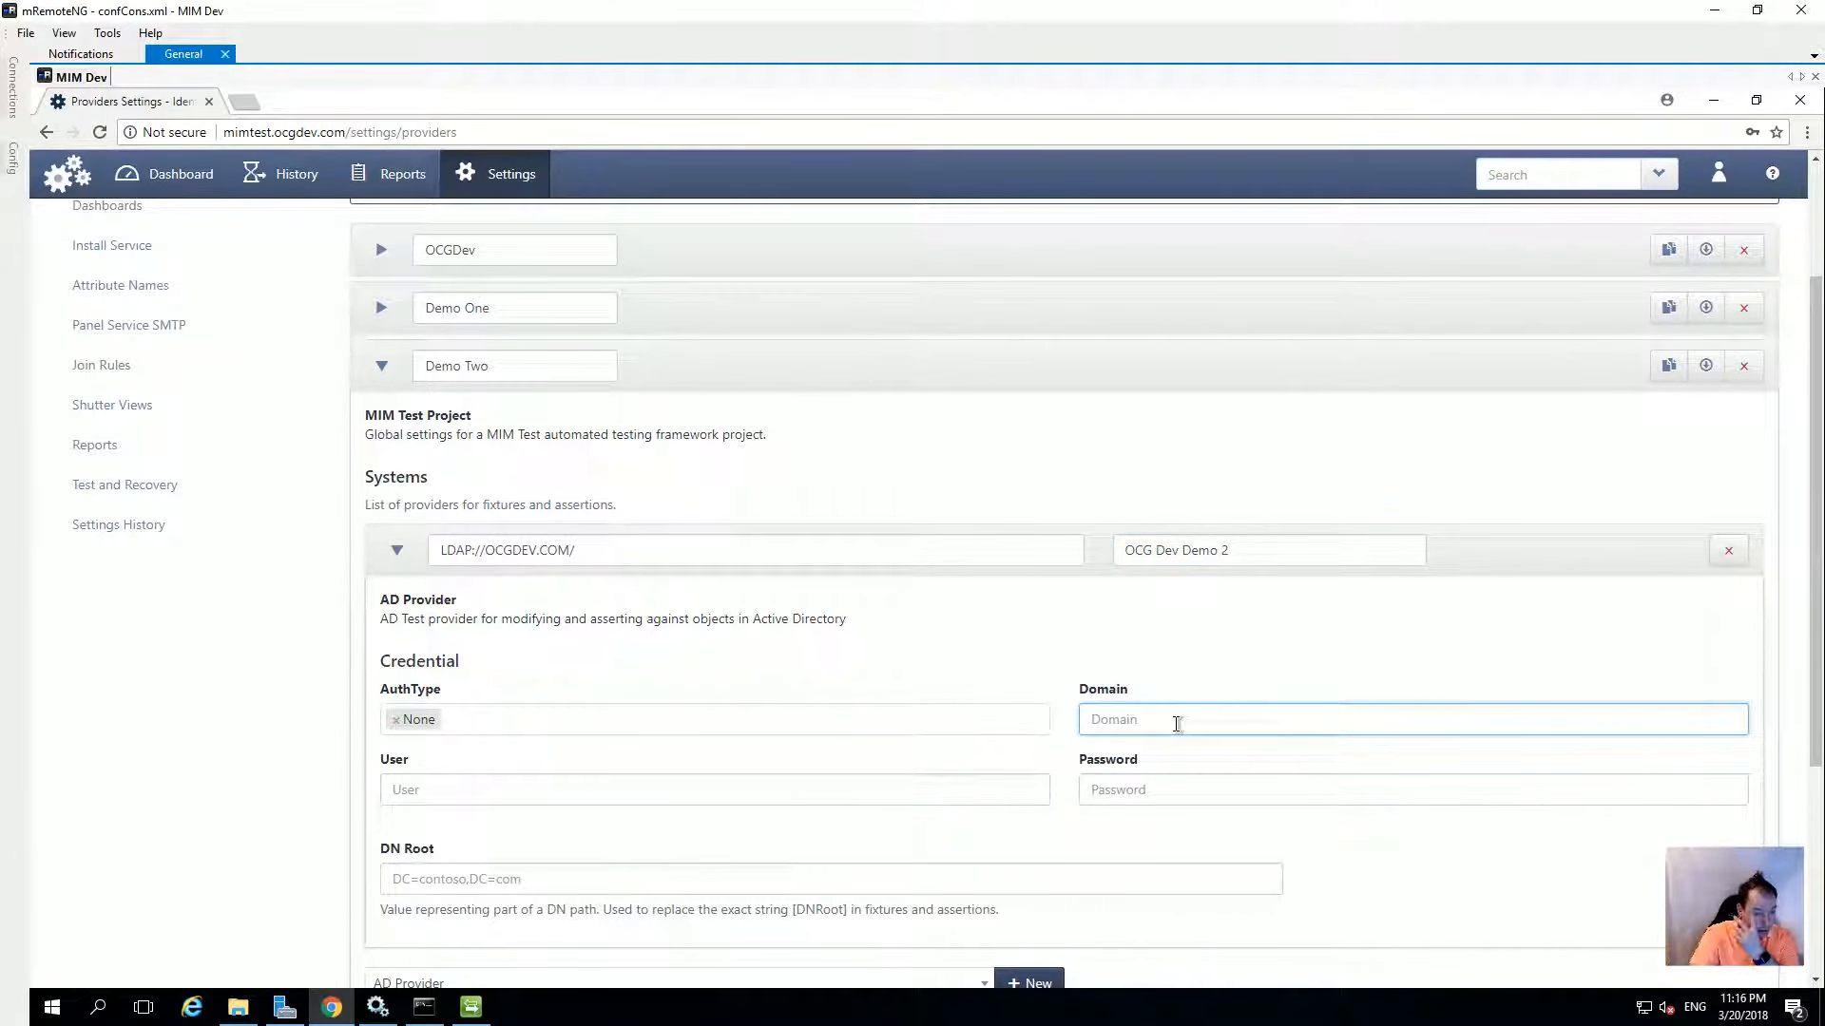
text(ocgdev)
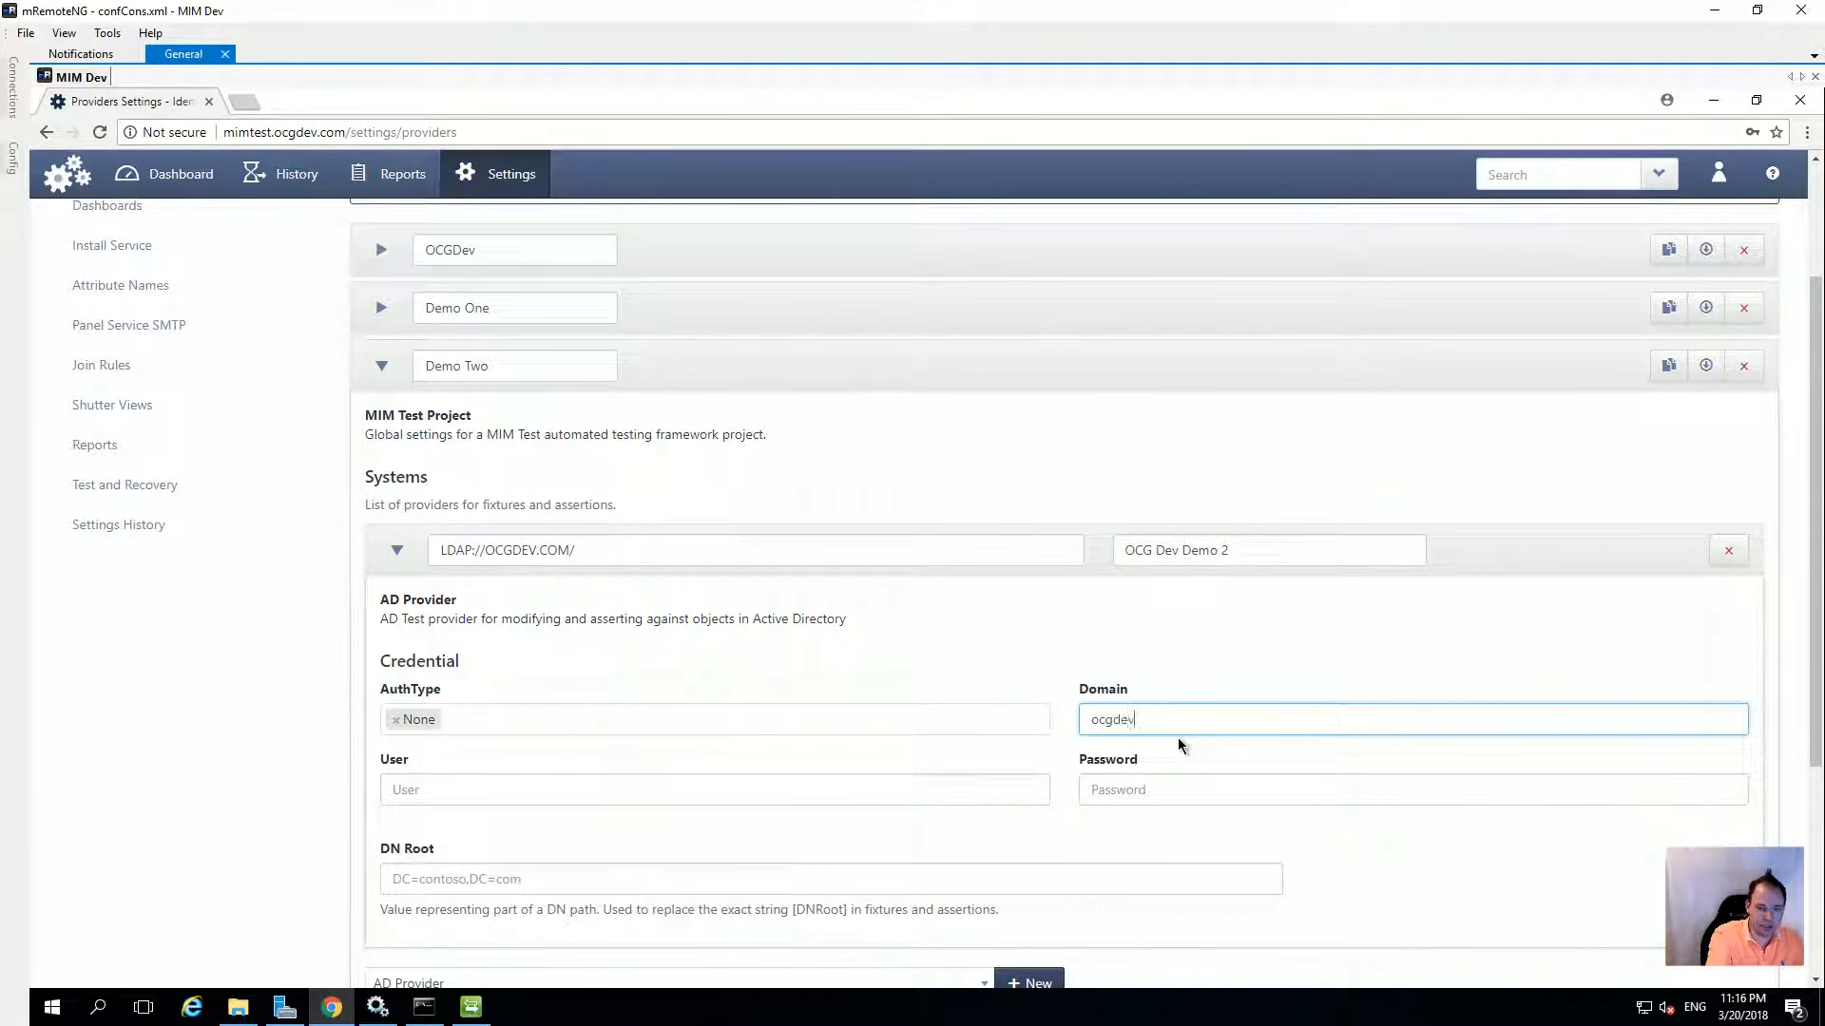
key(Tab)
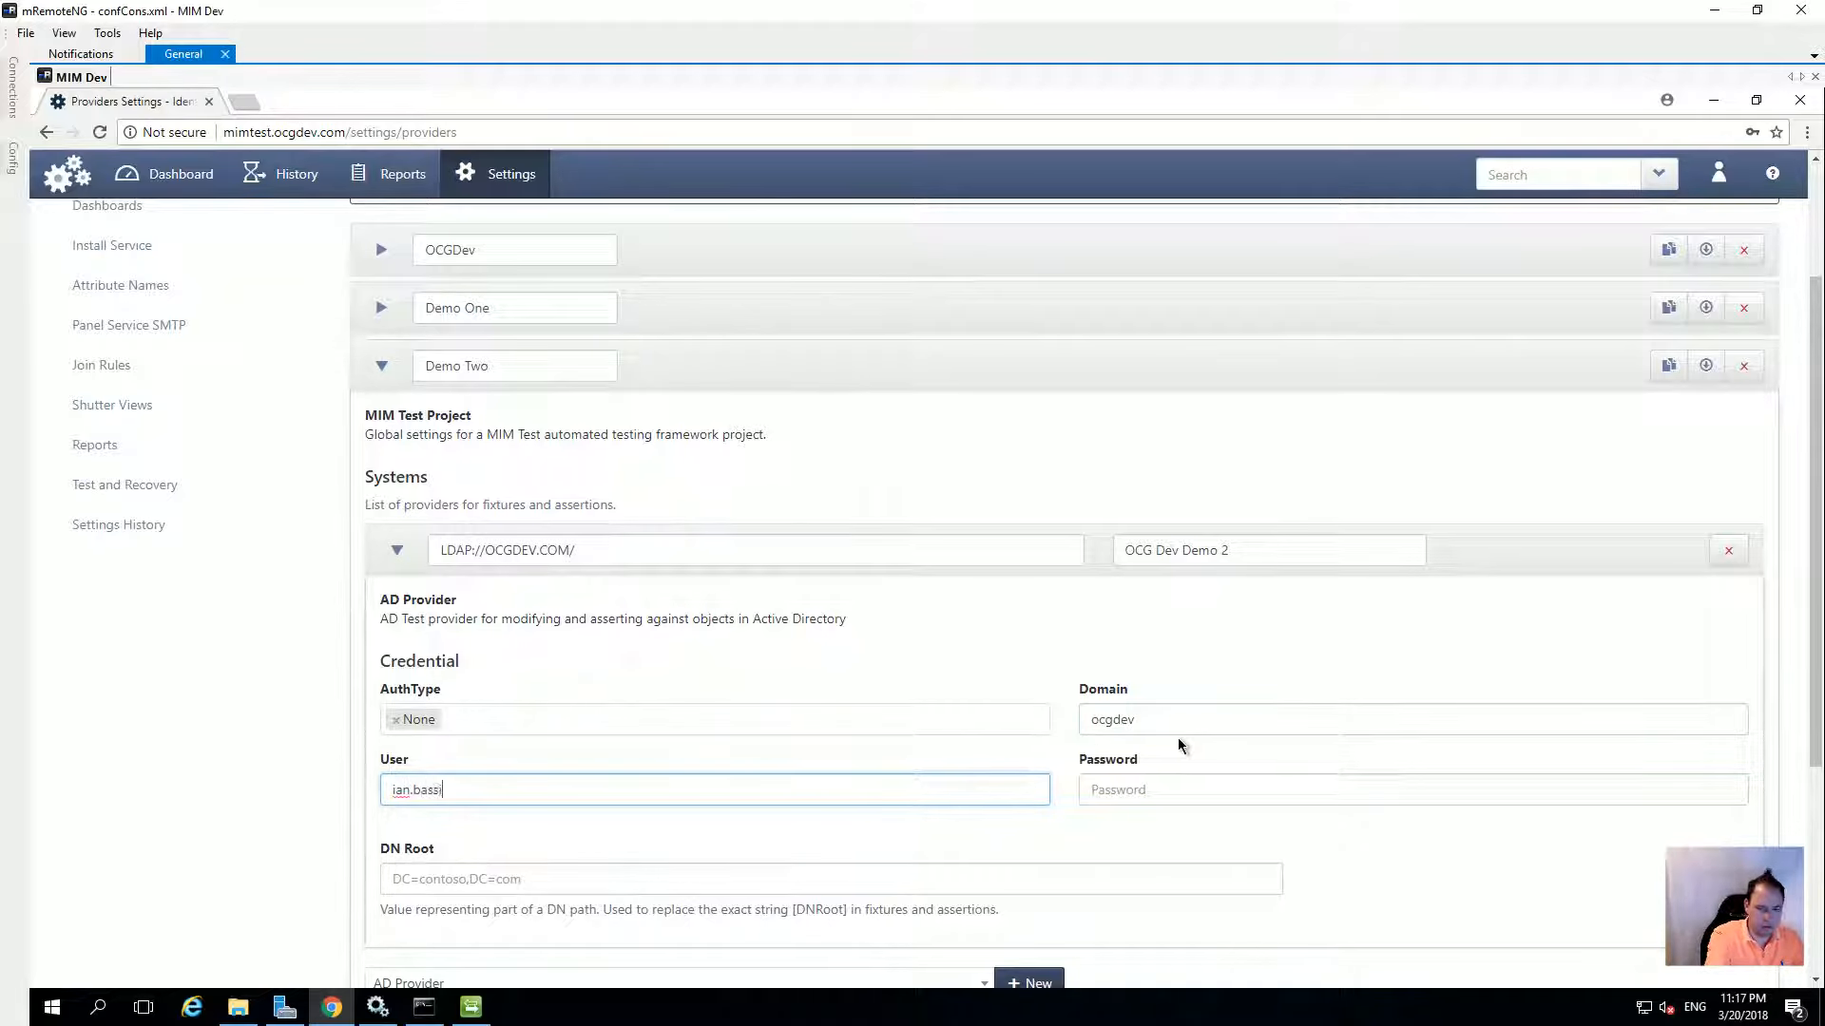
key(Tab)
text(P•)
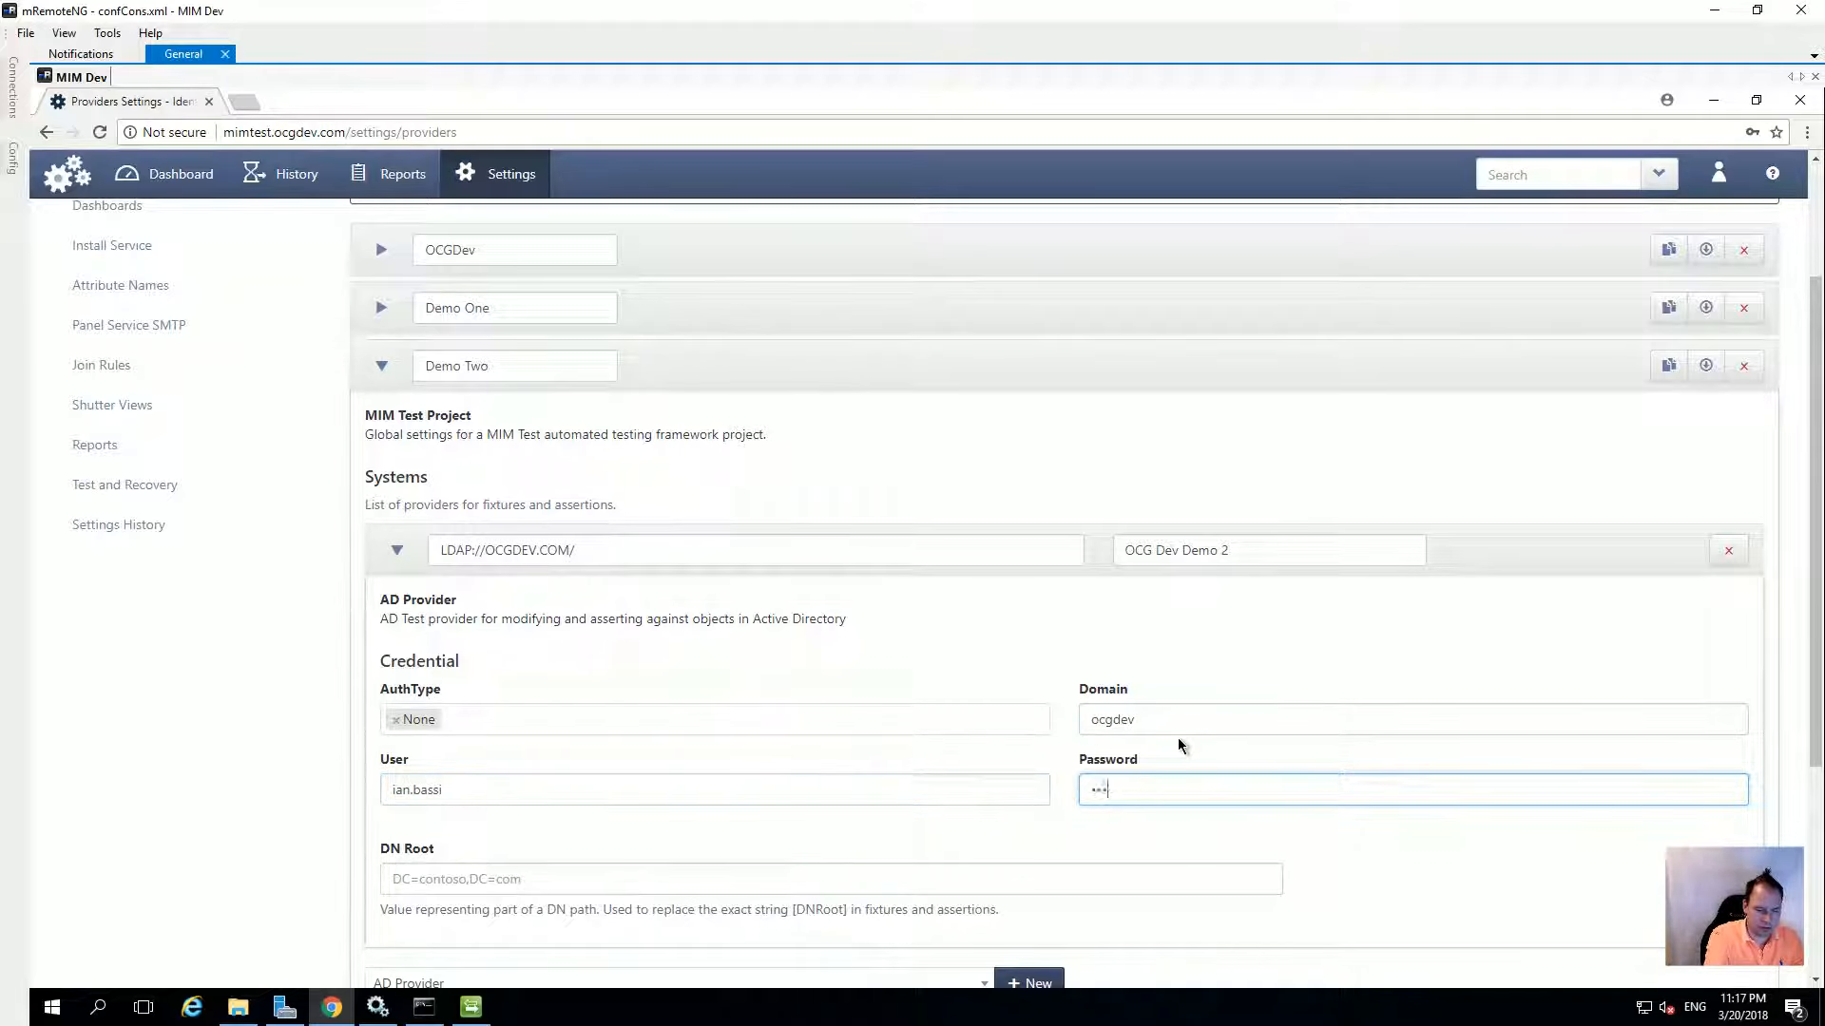
key(BackSpace)
key(BackSpace)
text(•••••)
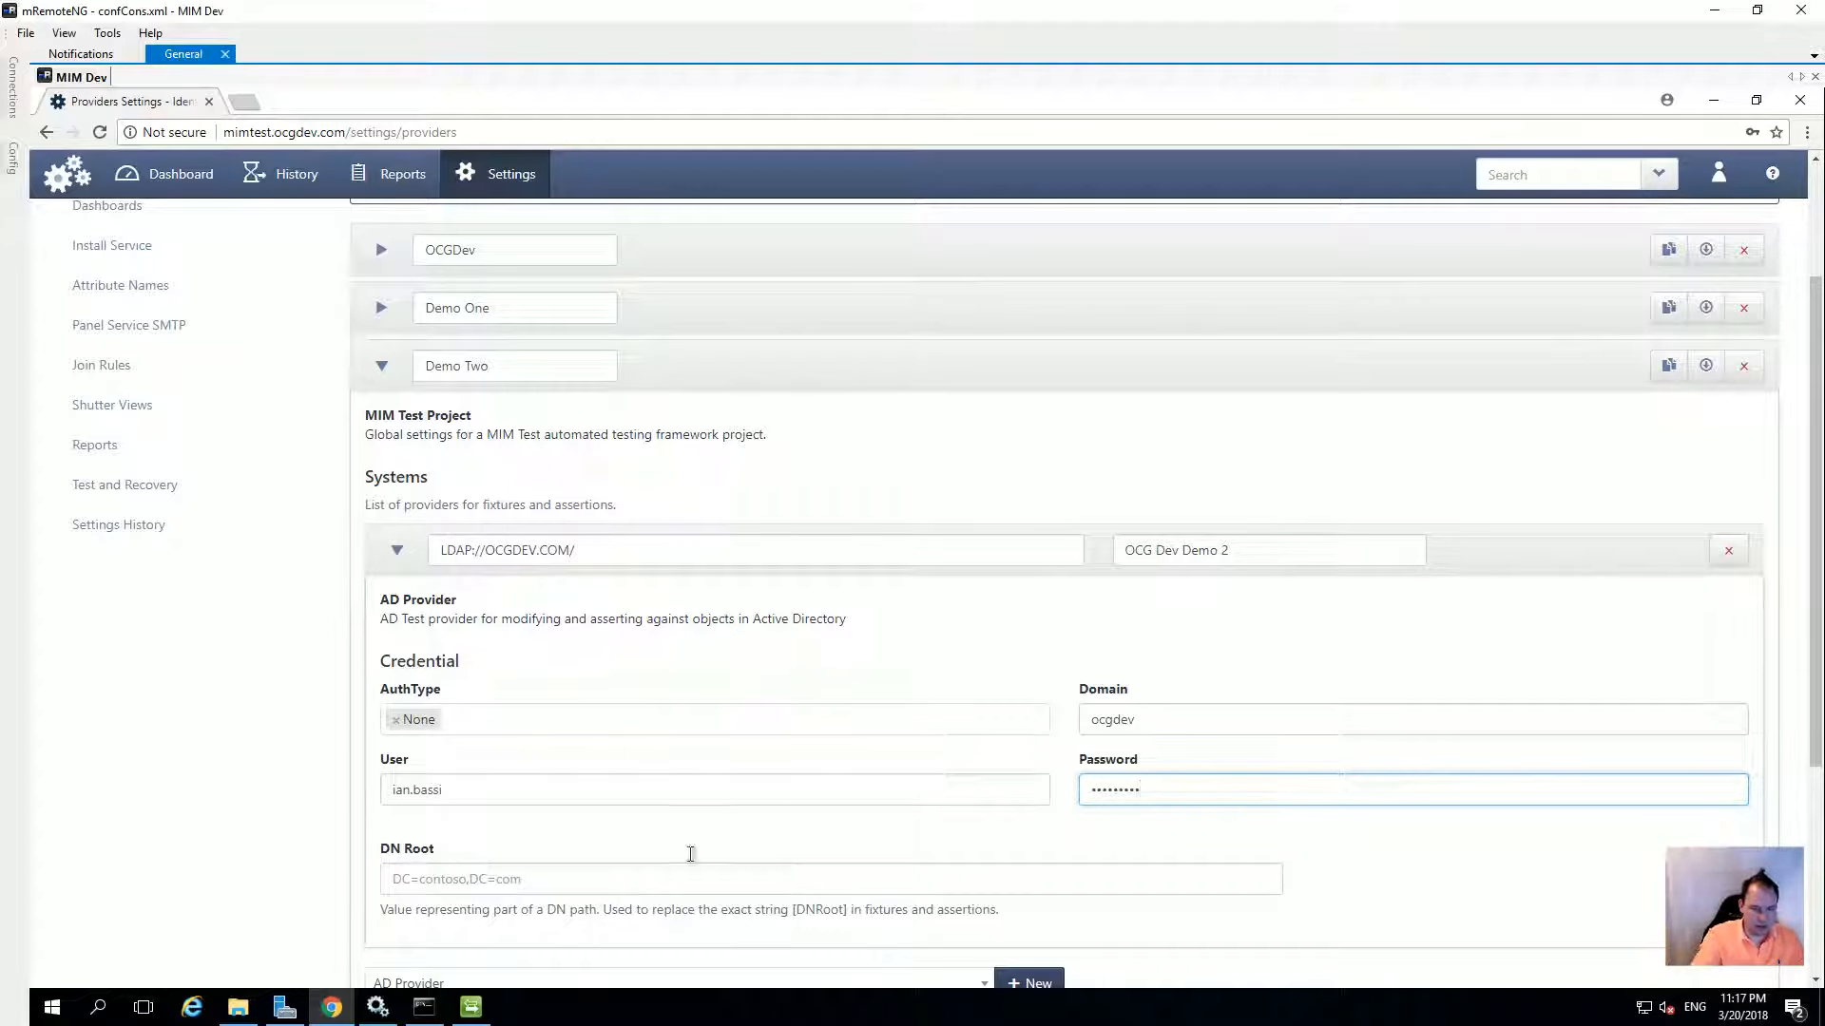
Enter the DN Root dc=ocgdev,dc=com and collapse the AD system row
click(499, 884)
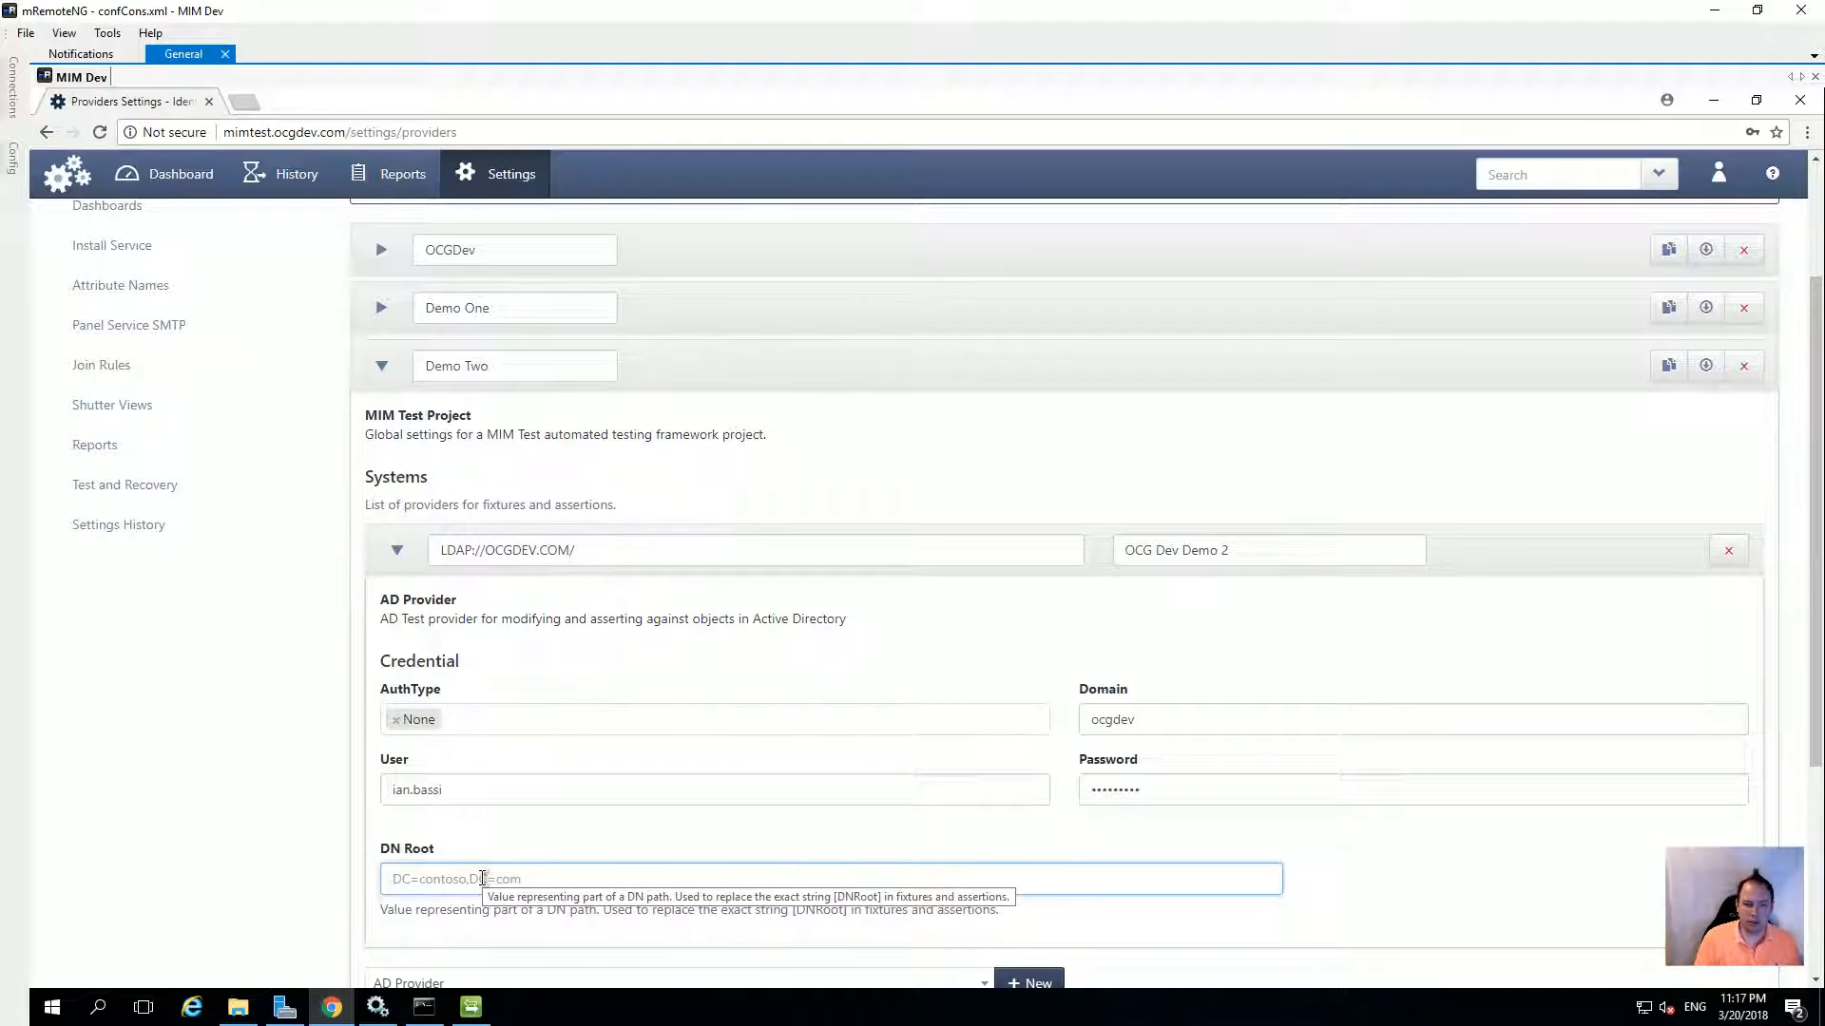
text(dc=ocgdev)
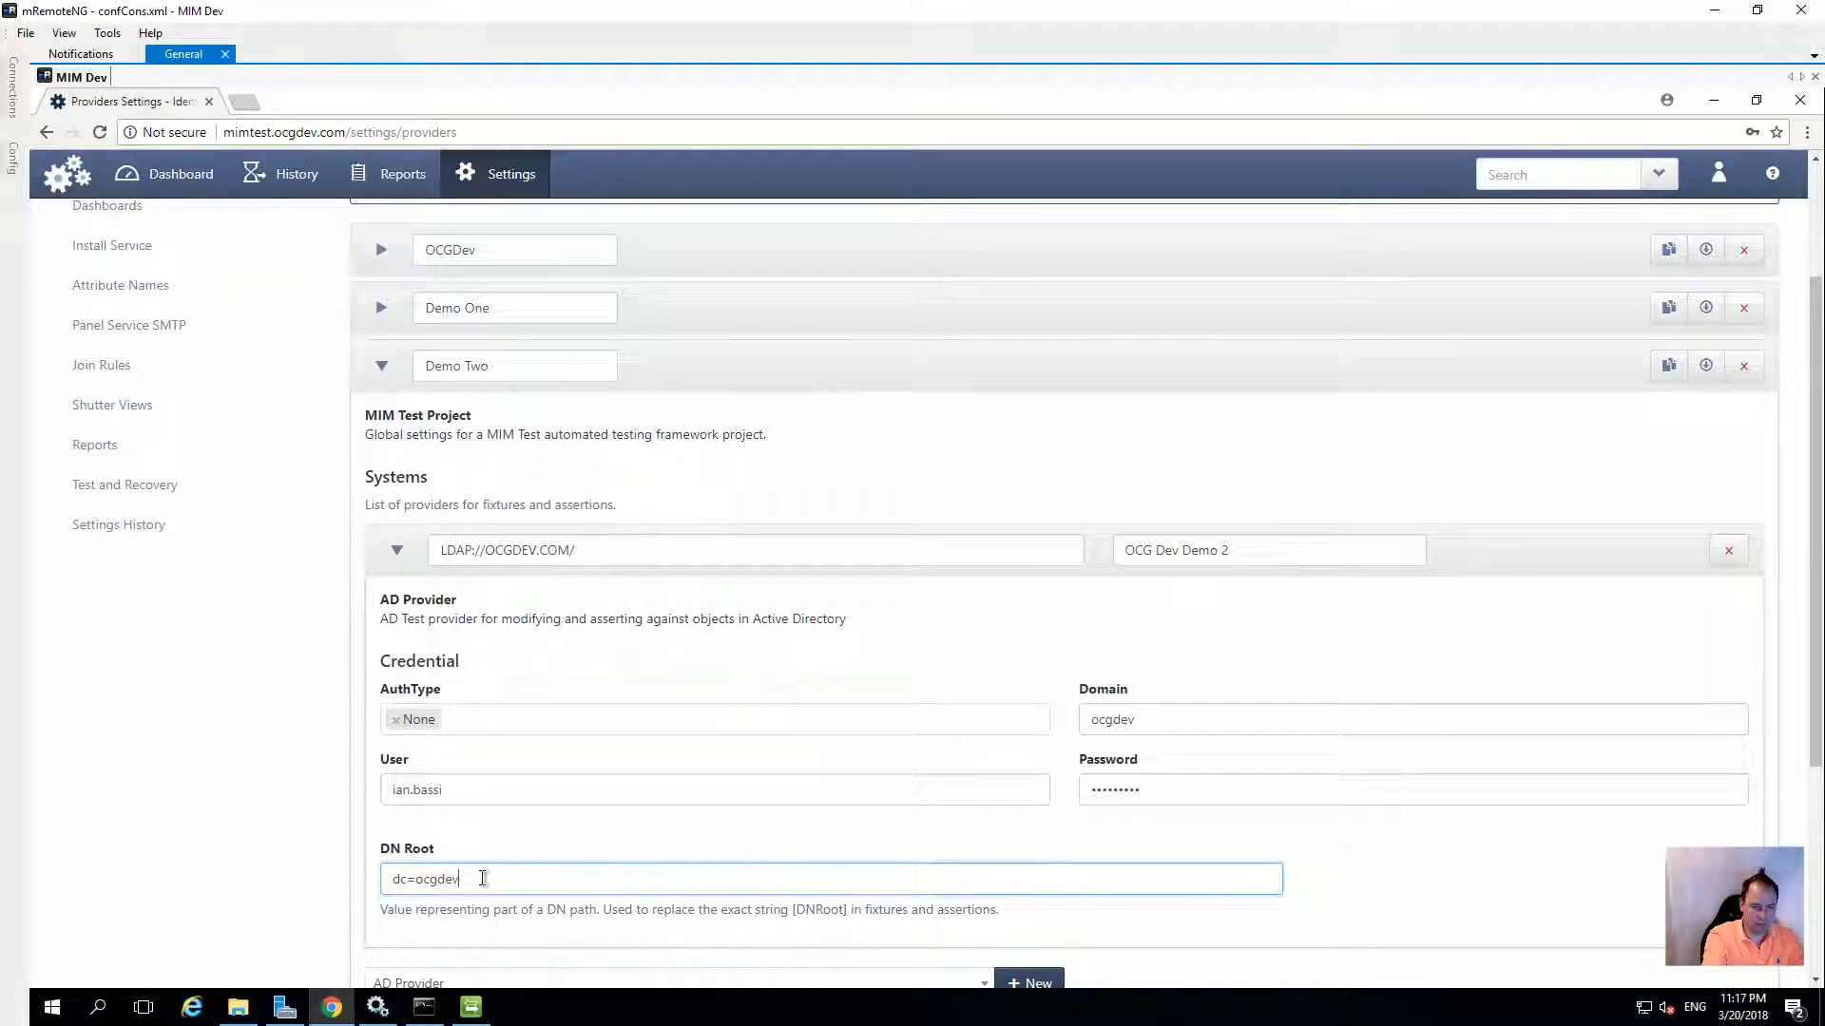
text(,dc=com)
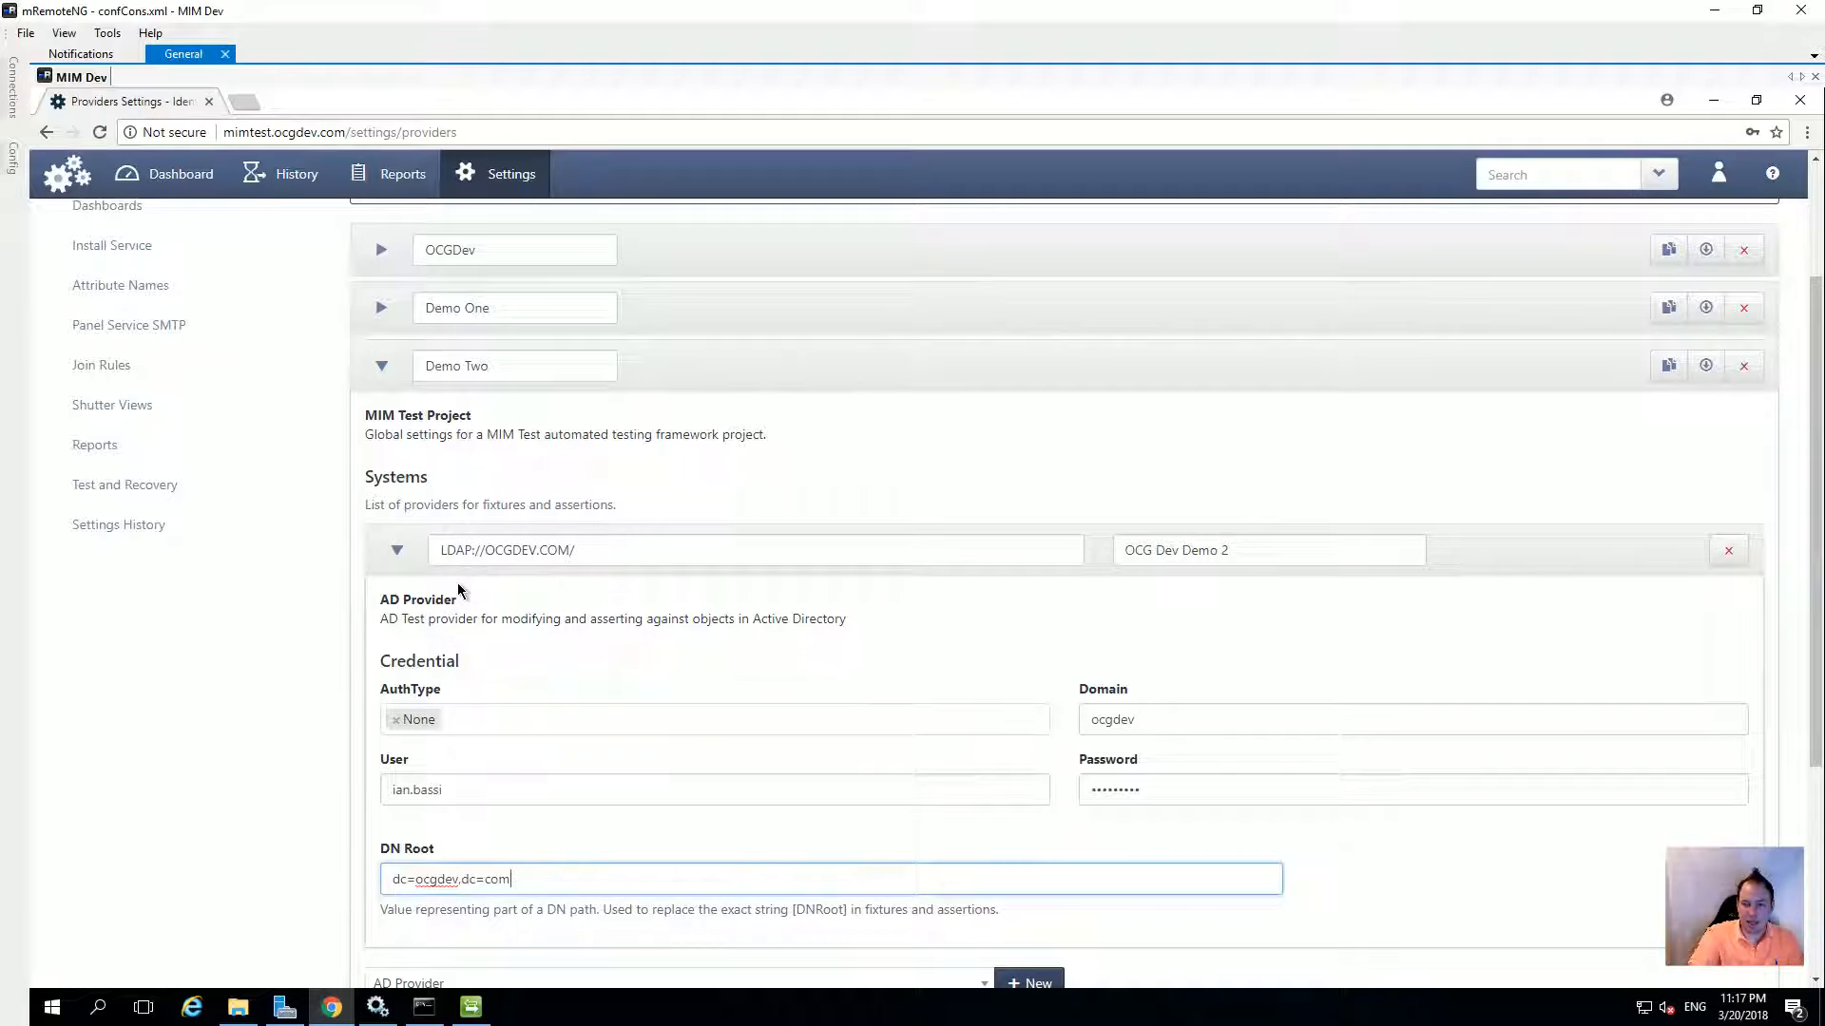
click(409, 551)
Add a SQL Provider system to Demo Two named 'SQL HR Demo 2'
click(498, 635)
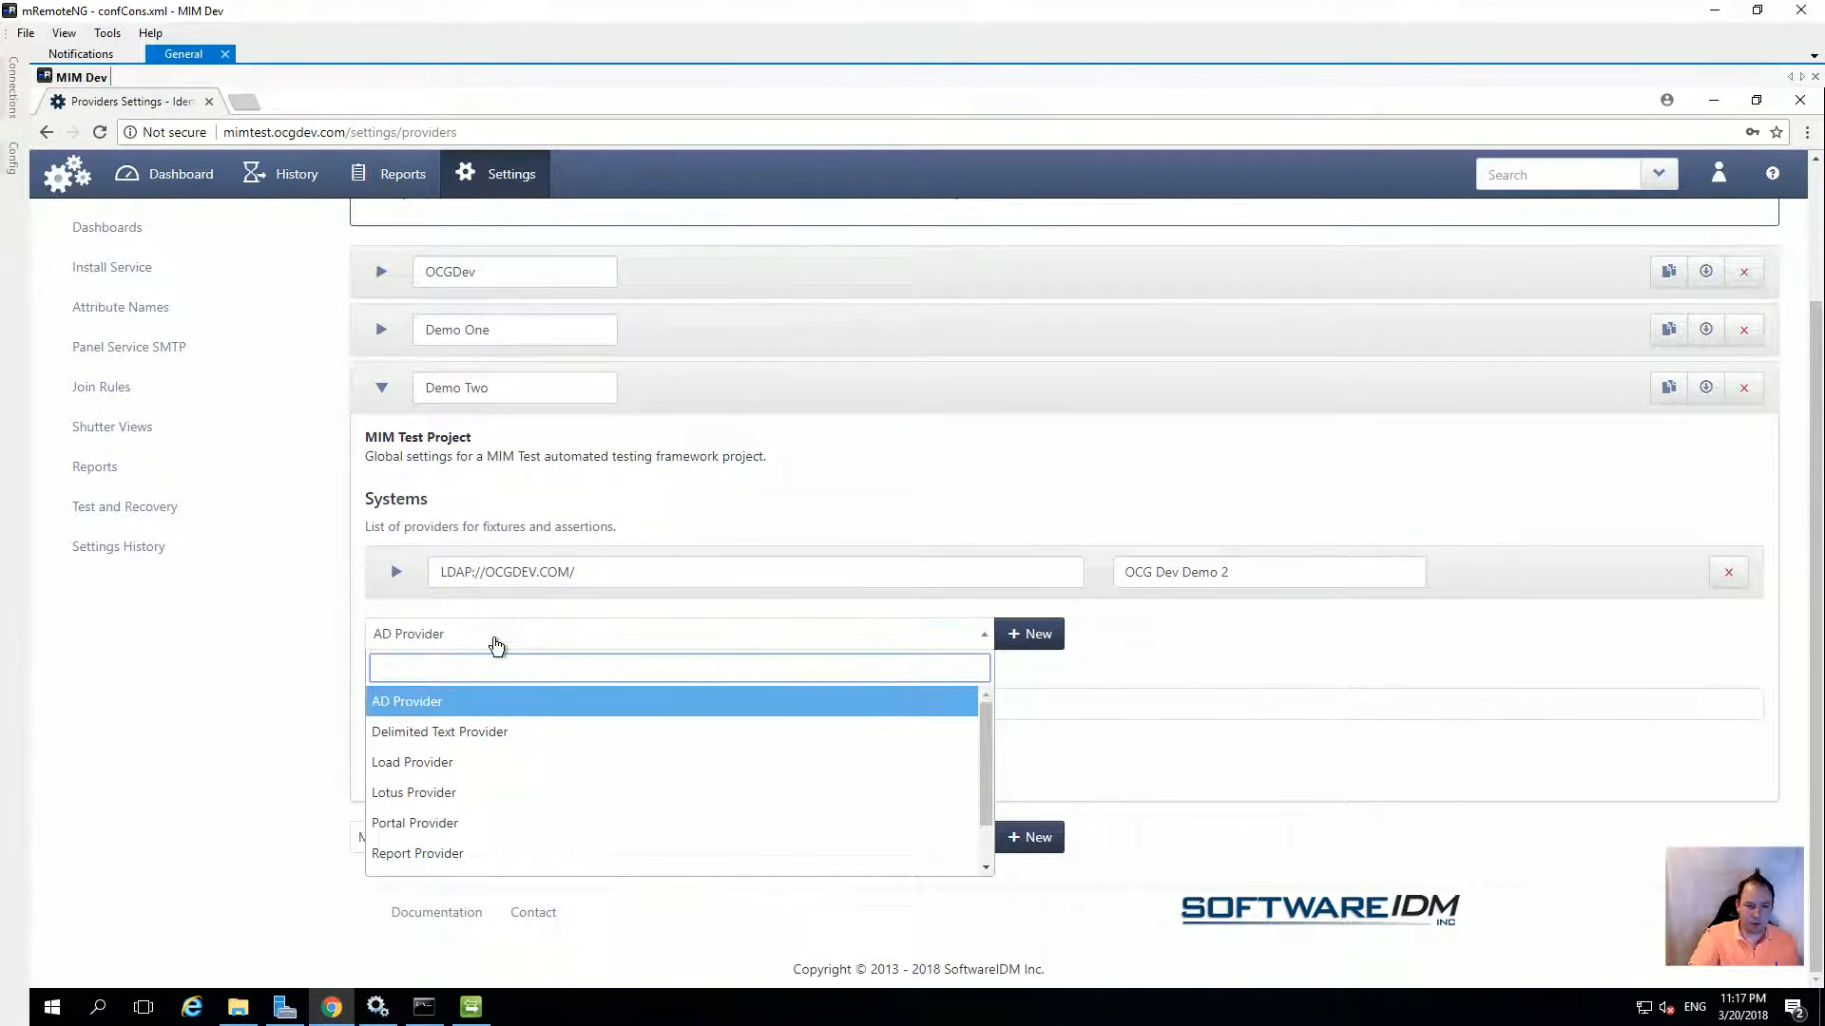
text(swq)
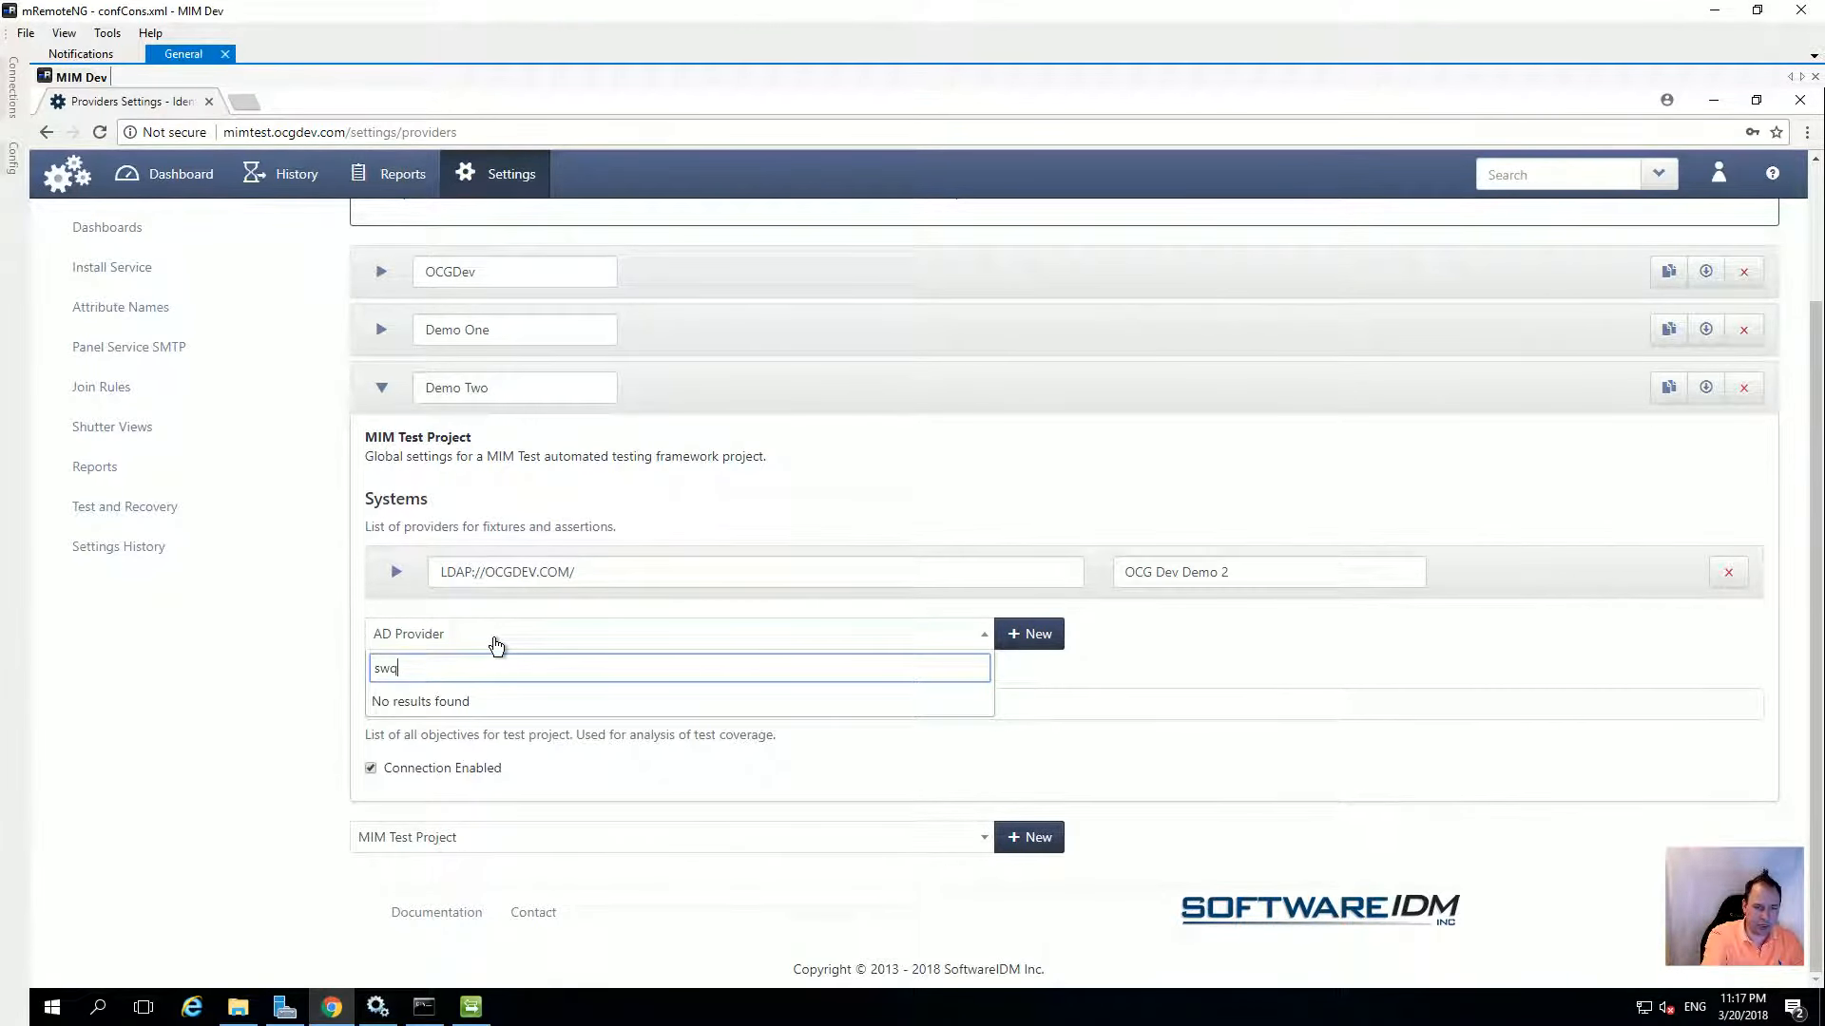
key(BackSpace)
key(BackSpace)
text(q)
click(473, 701)
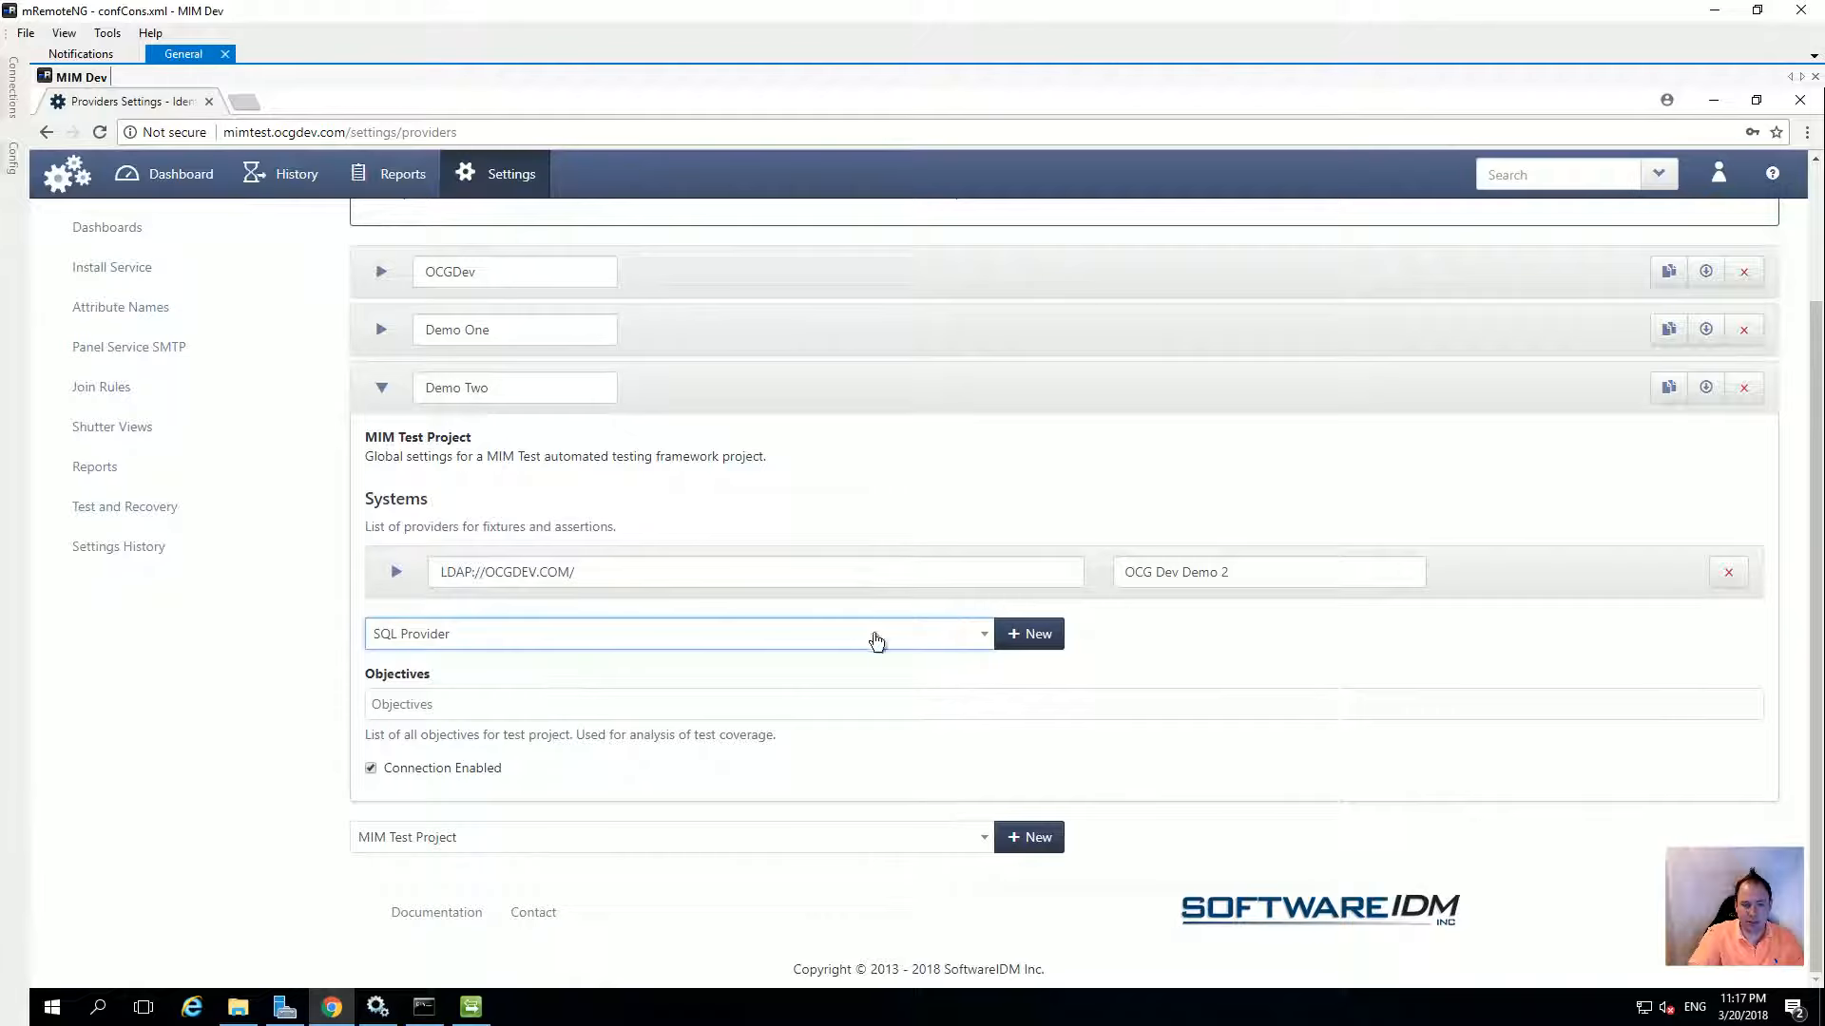
click(1032, 634)
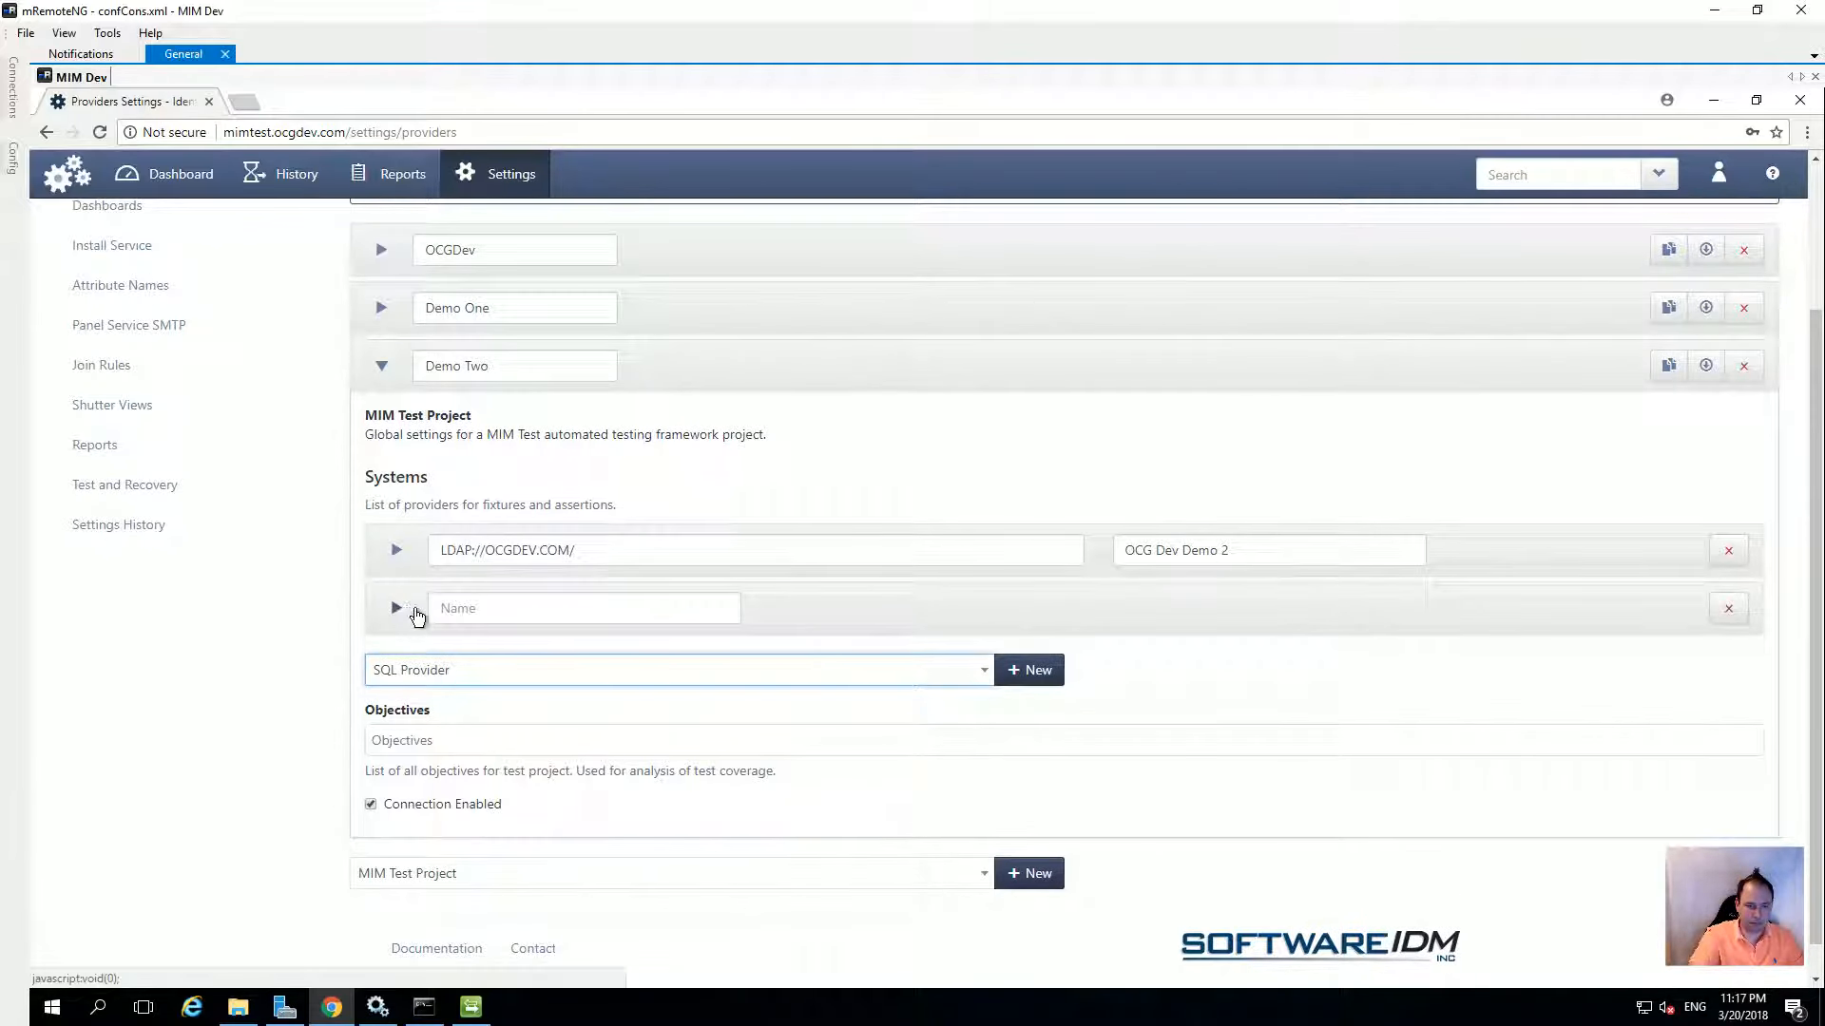
click(439, 608)
text(SQL)
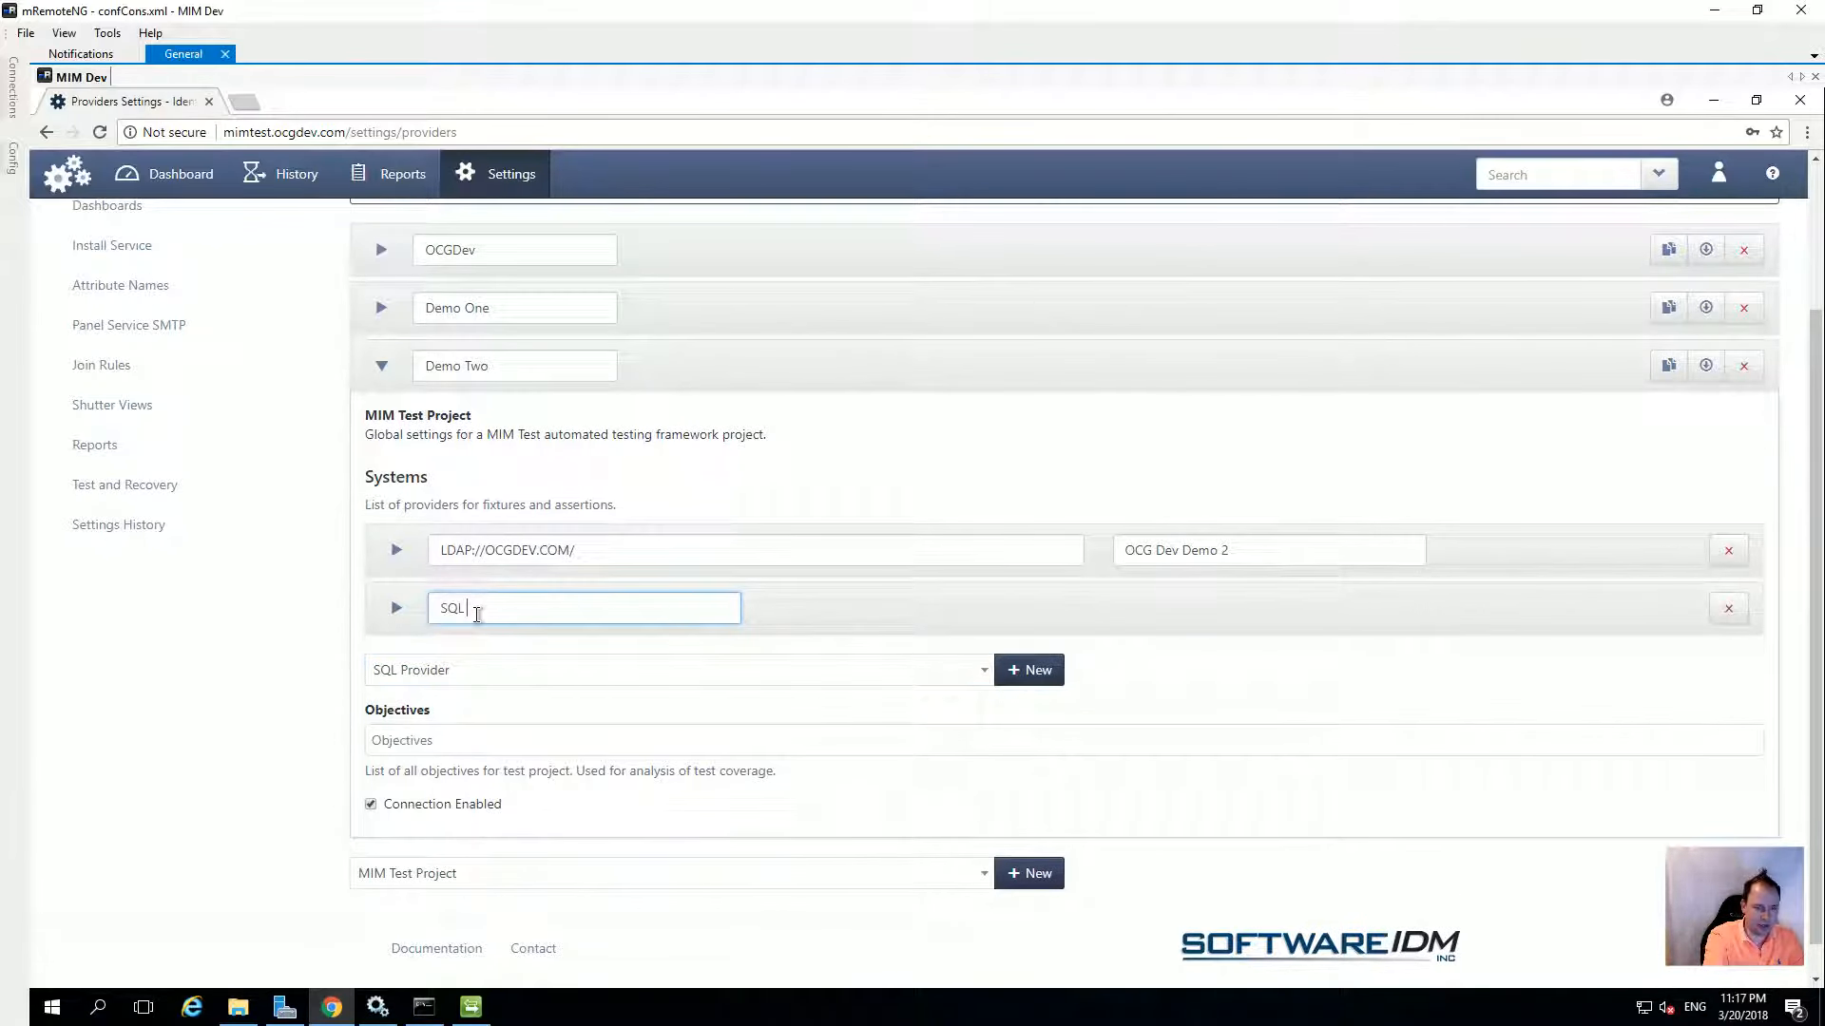
text( HR Demo 2)
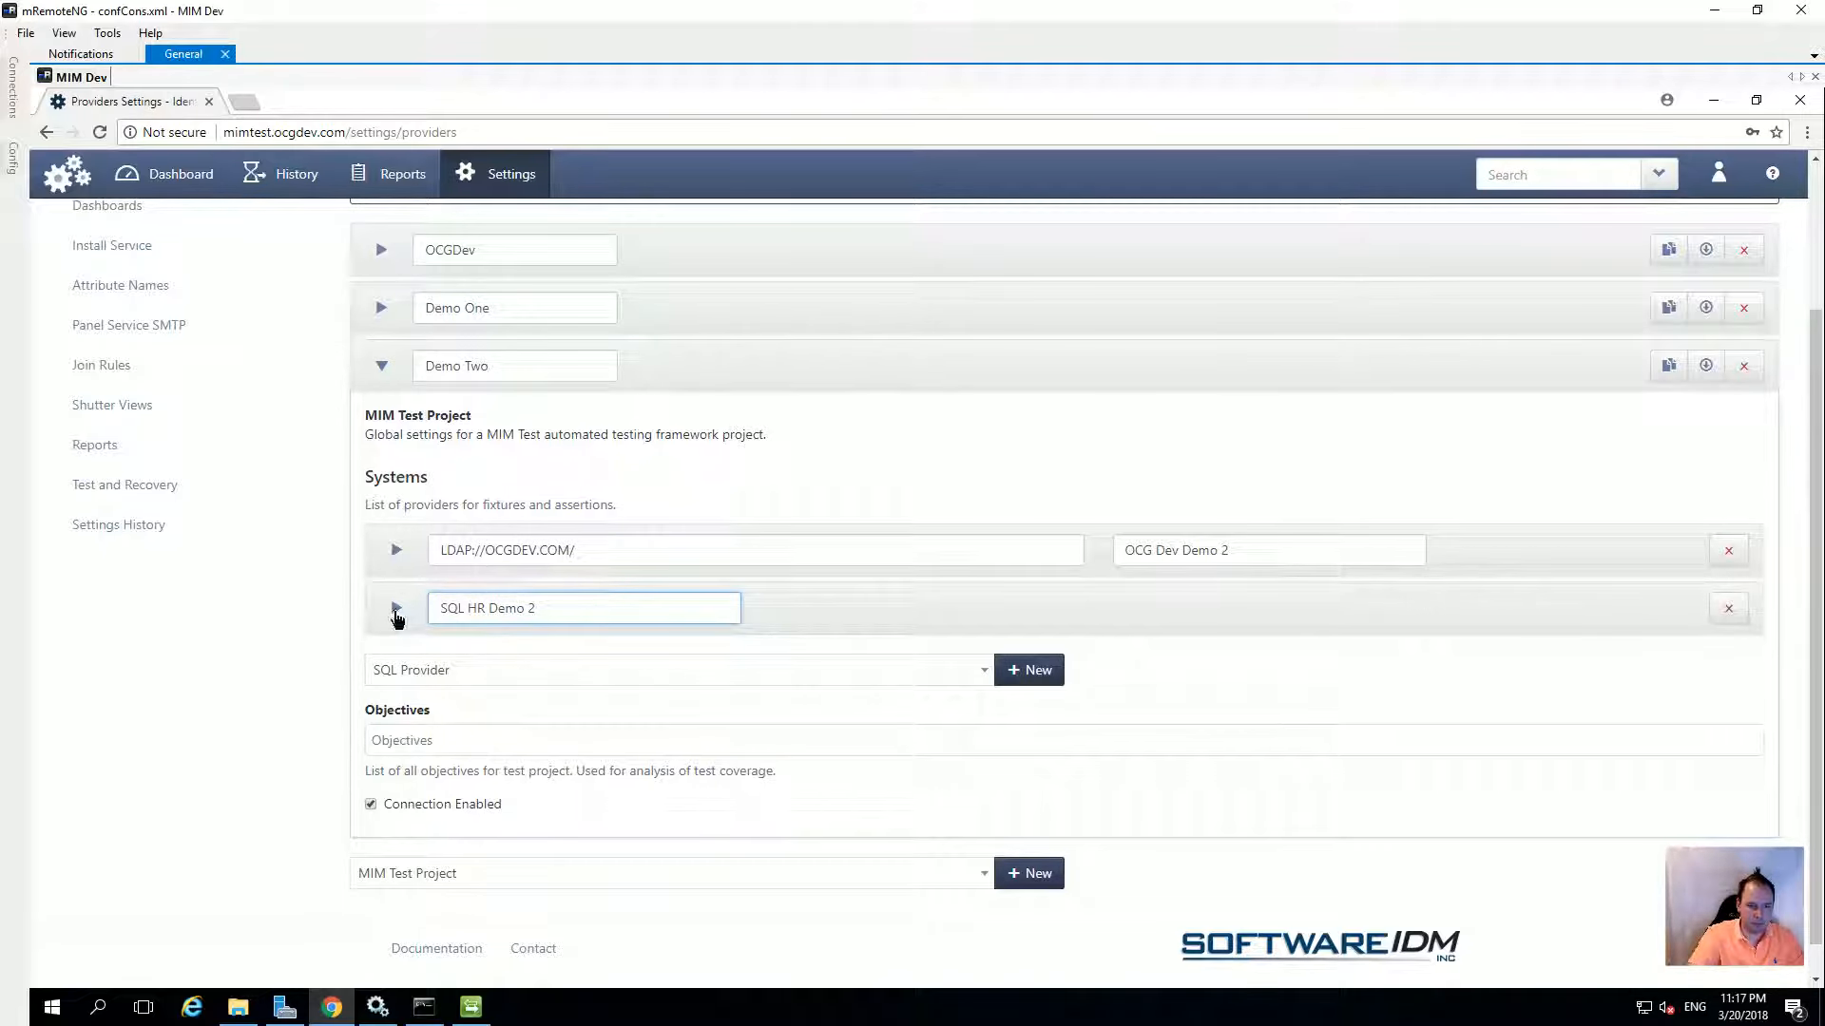
Paste the OCGHR database connection string for server MIMSingleLatest into the SQL system
click(396, 613)
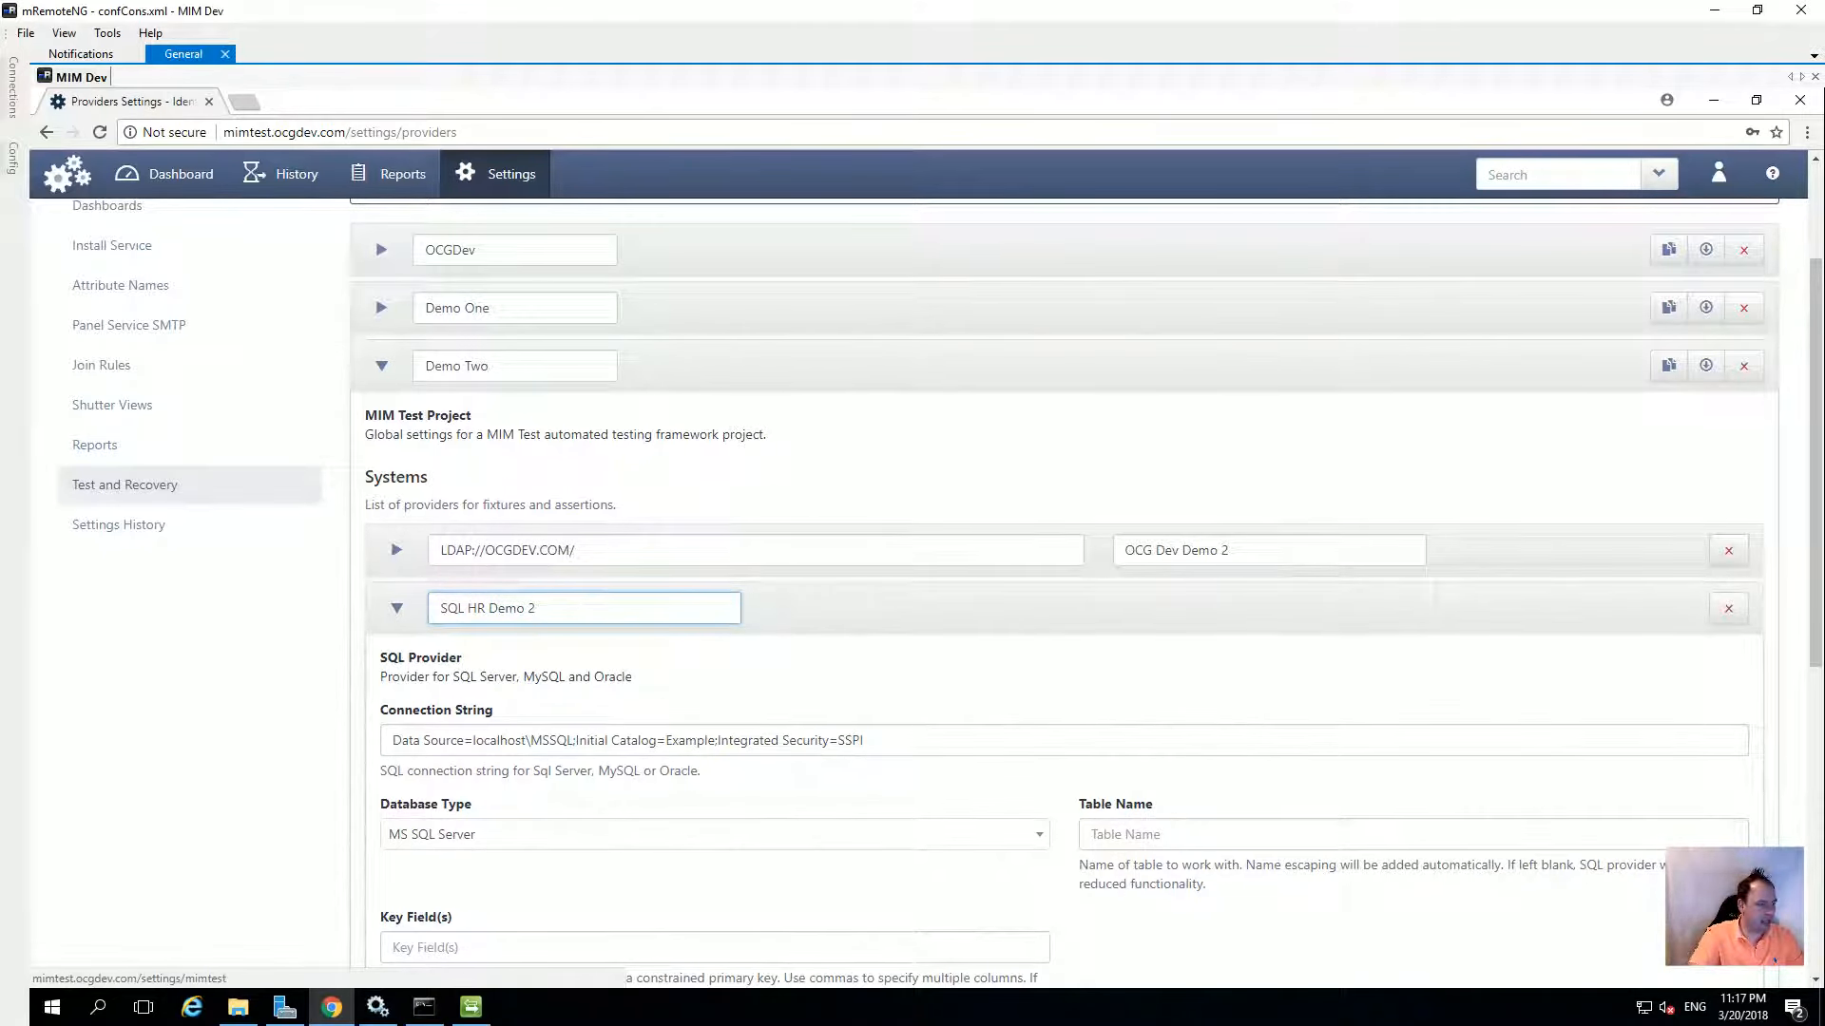
click(533, 608)
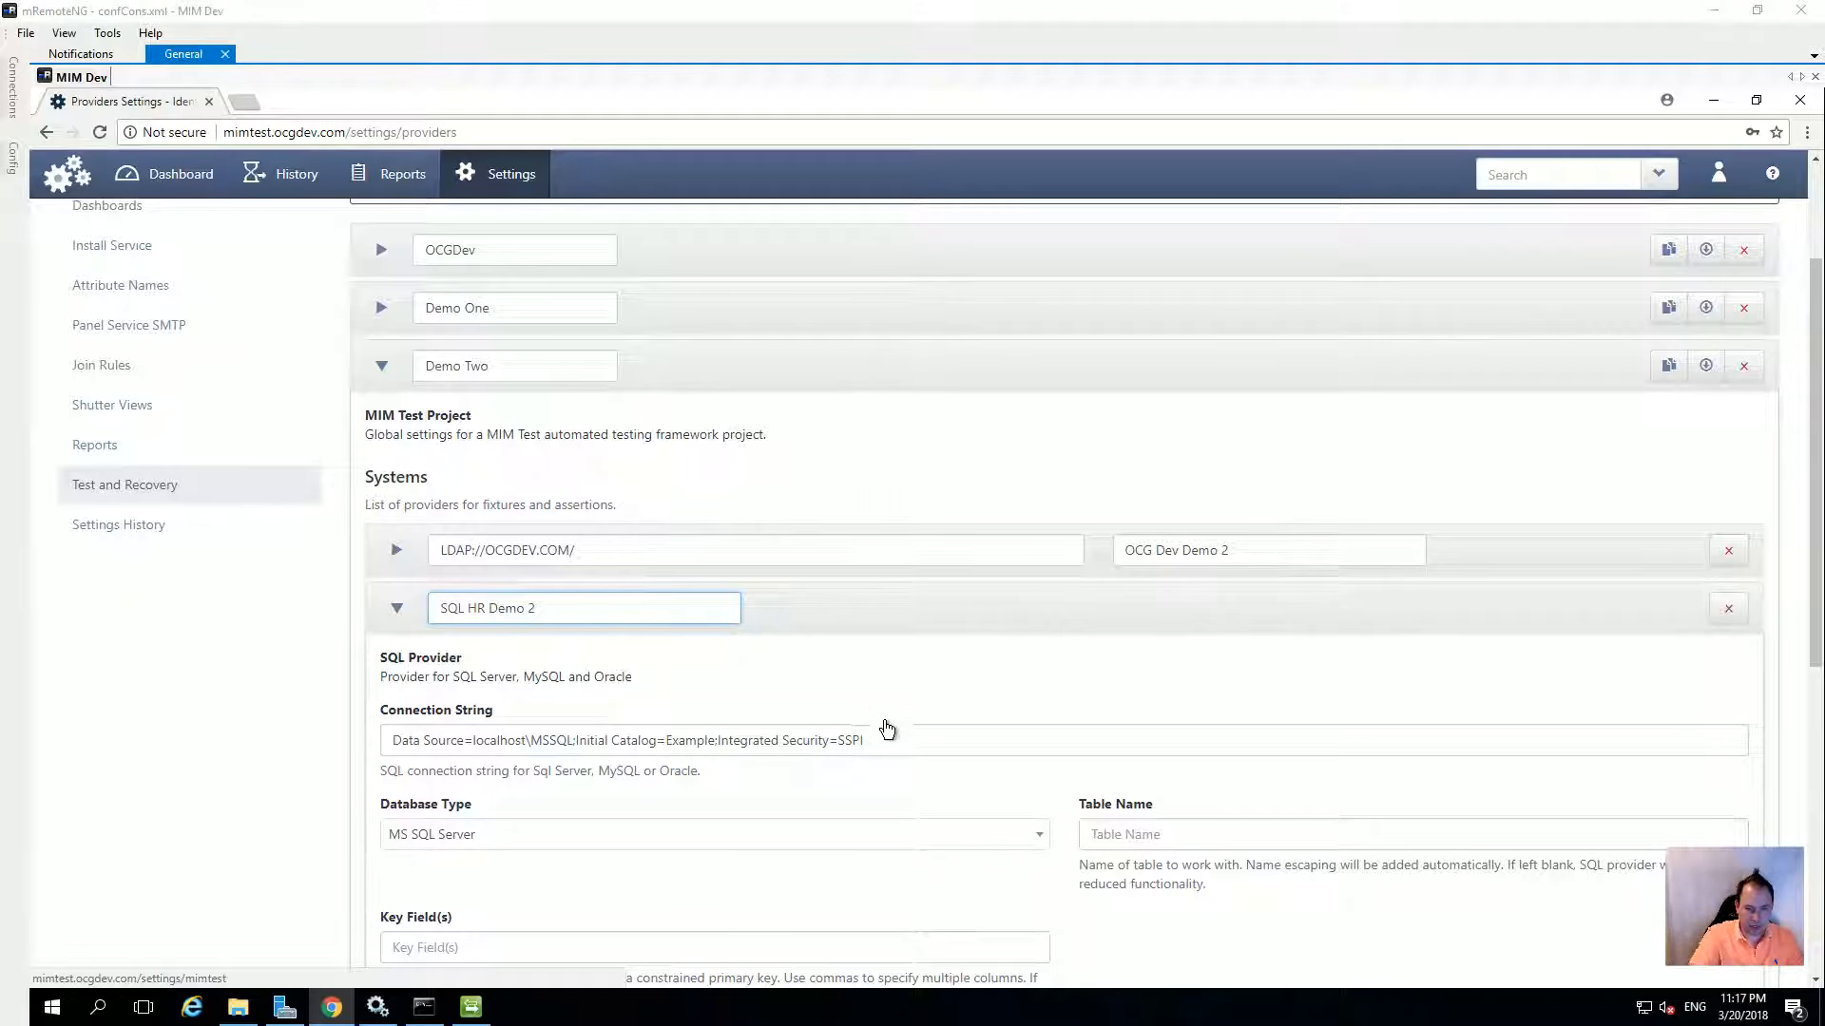
click(893, 741)
key(ctrl+a)
text(Data Source=MIMSingleLatest;Initial Catalog=OCGHR;Integrated Security=SSPI)
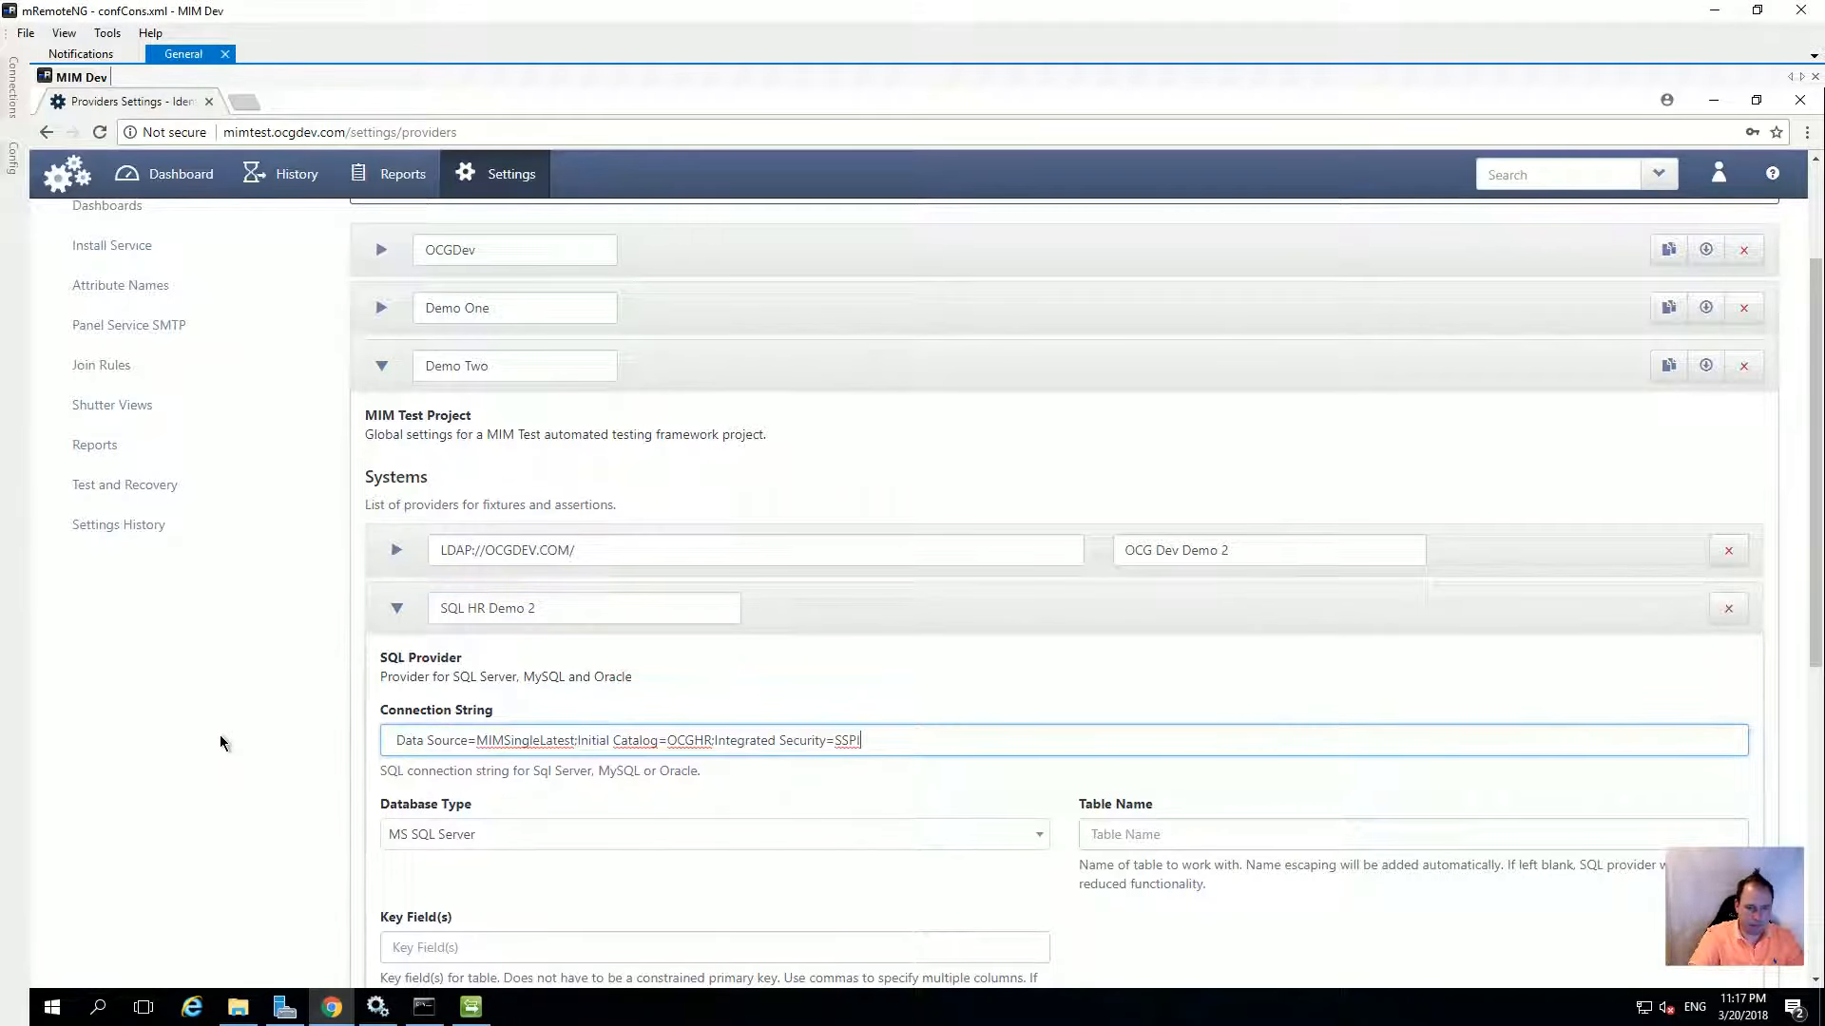
click(510, 740)
drag(478, 740, 552, 741)
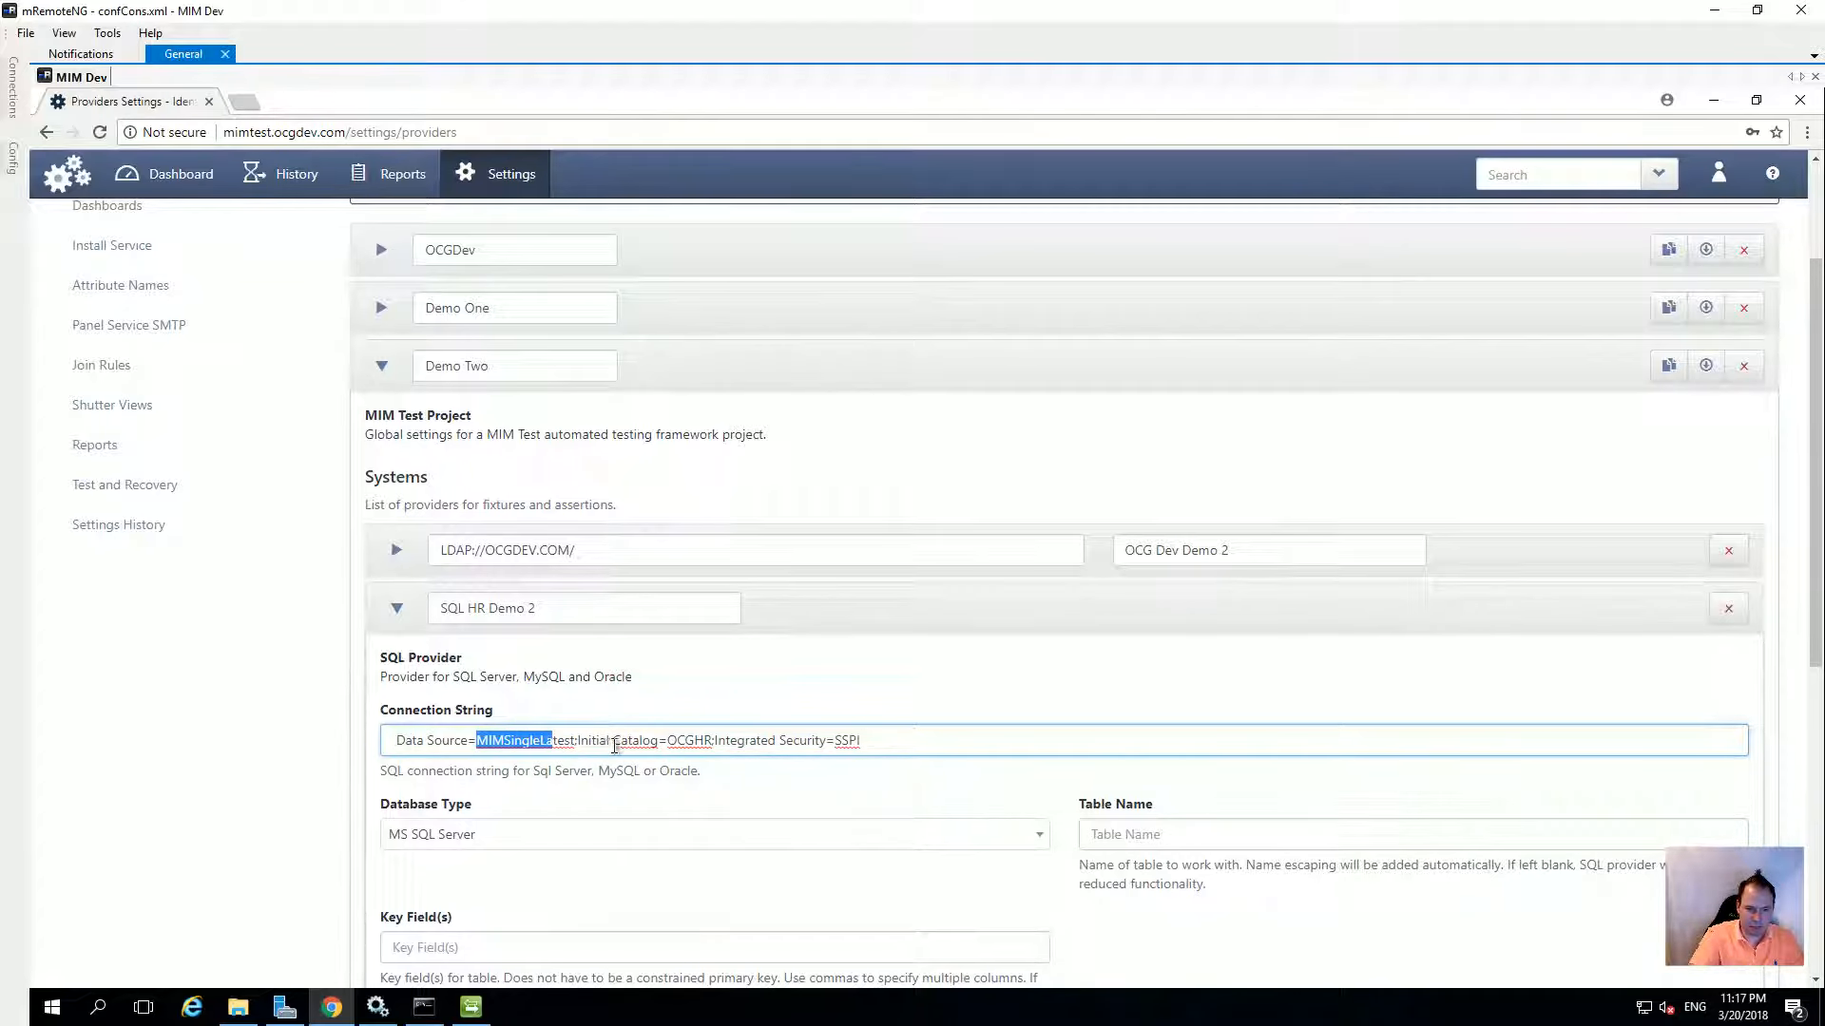
drag(668, 743, 718, 741)
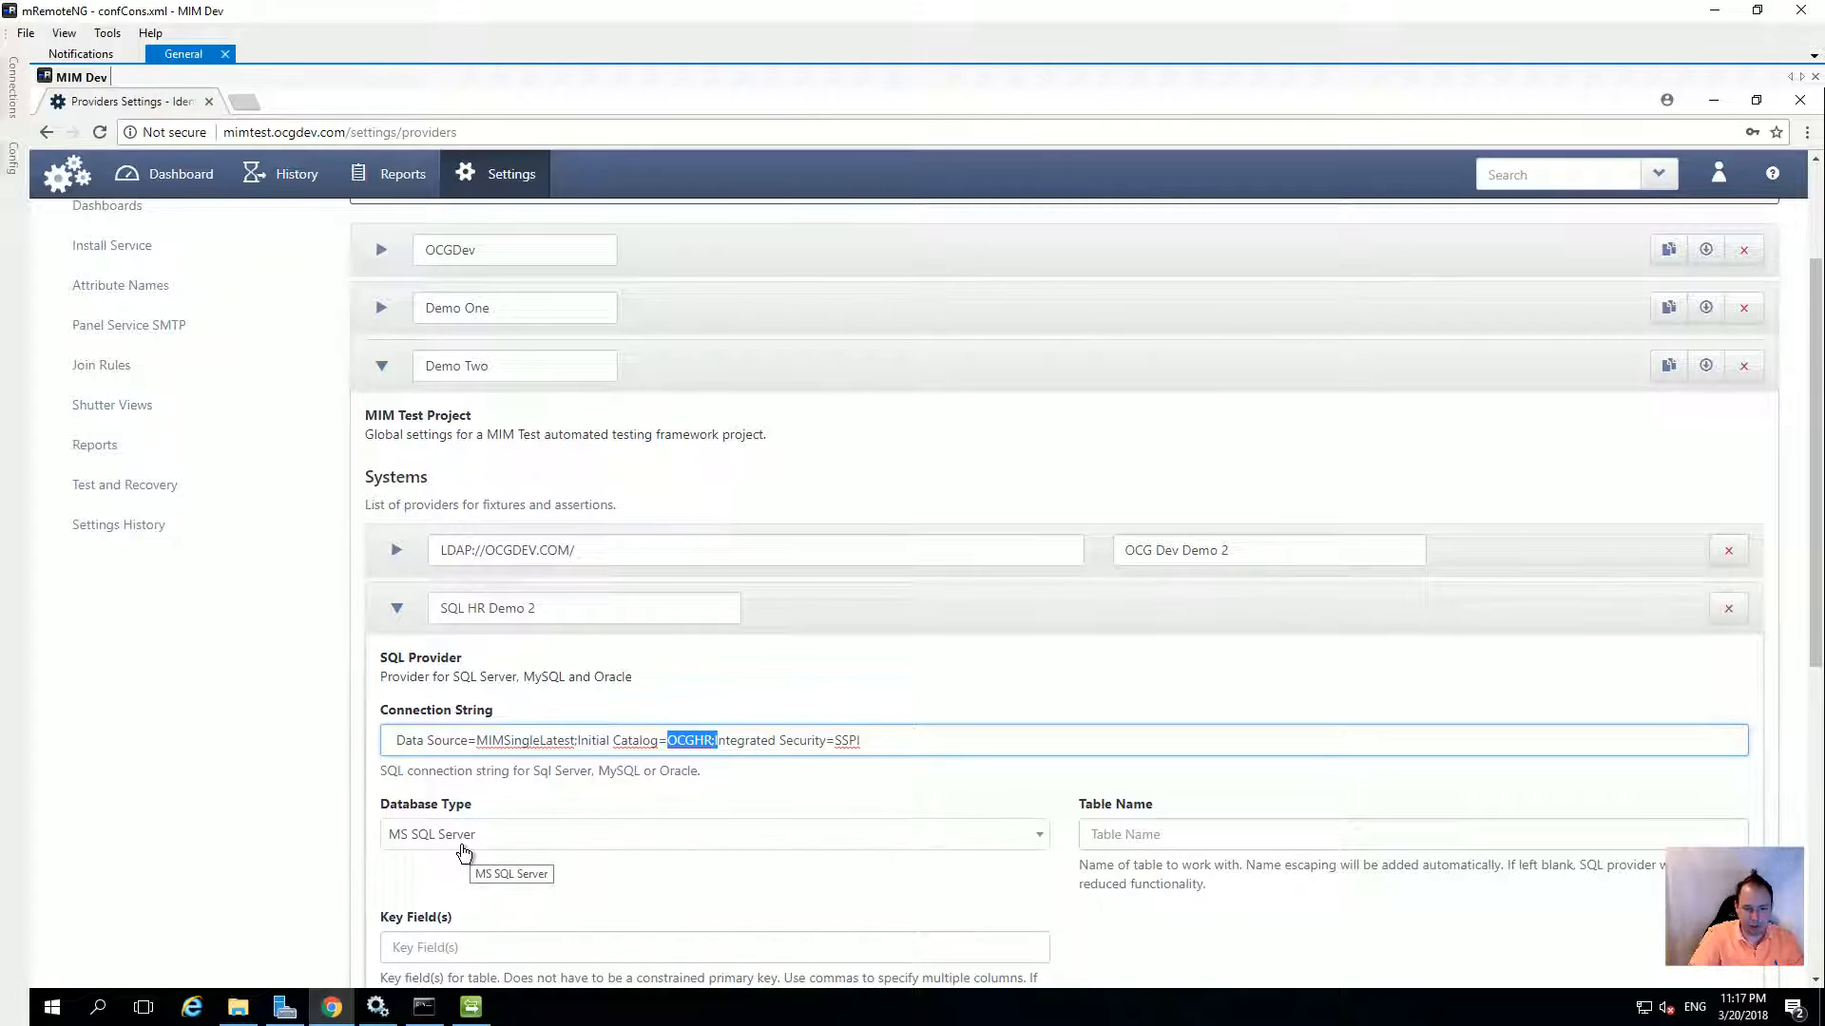
Set table 'Employees' and key field 'EmployeeID', then collapse the SQL system row
click(1191, 832)
text(Em)
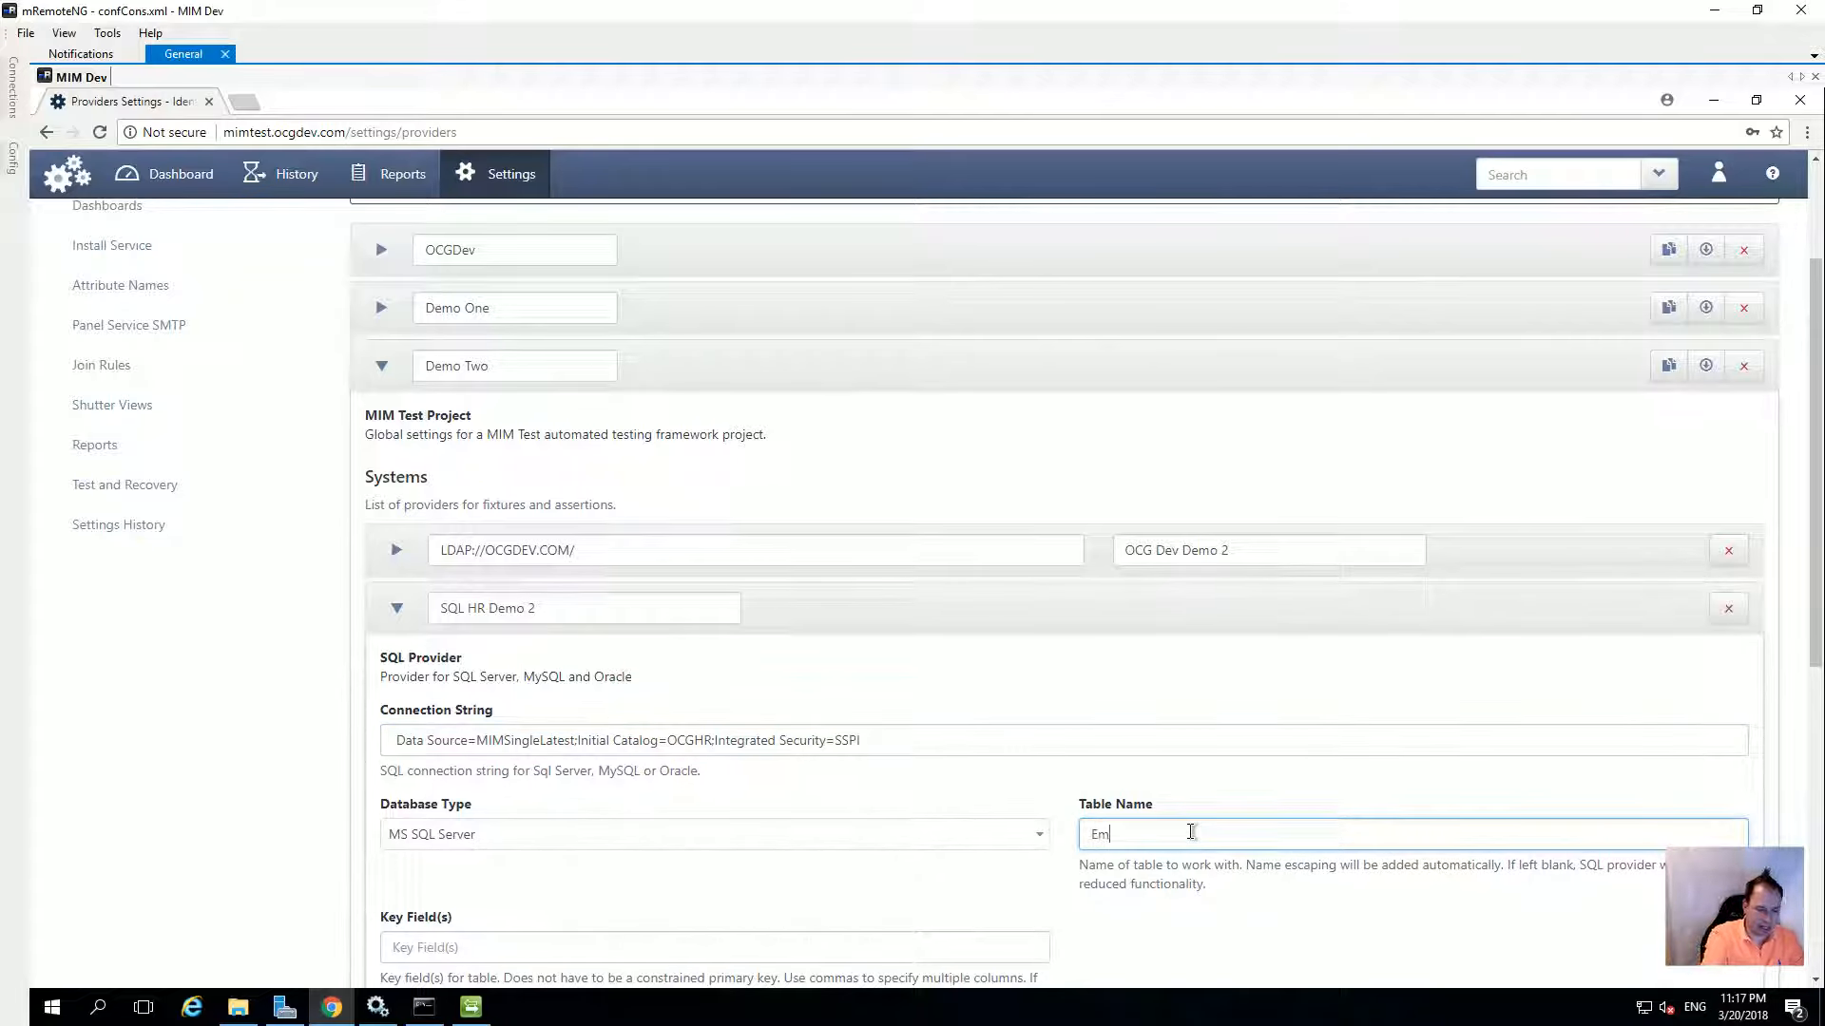
text(ployees)
scroll(440, 931, down, 1)
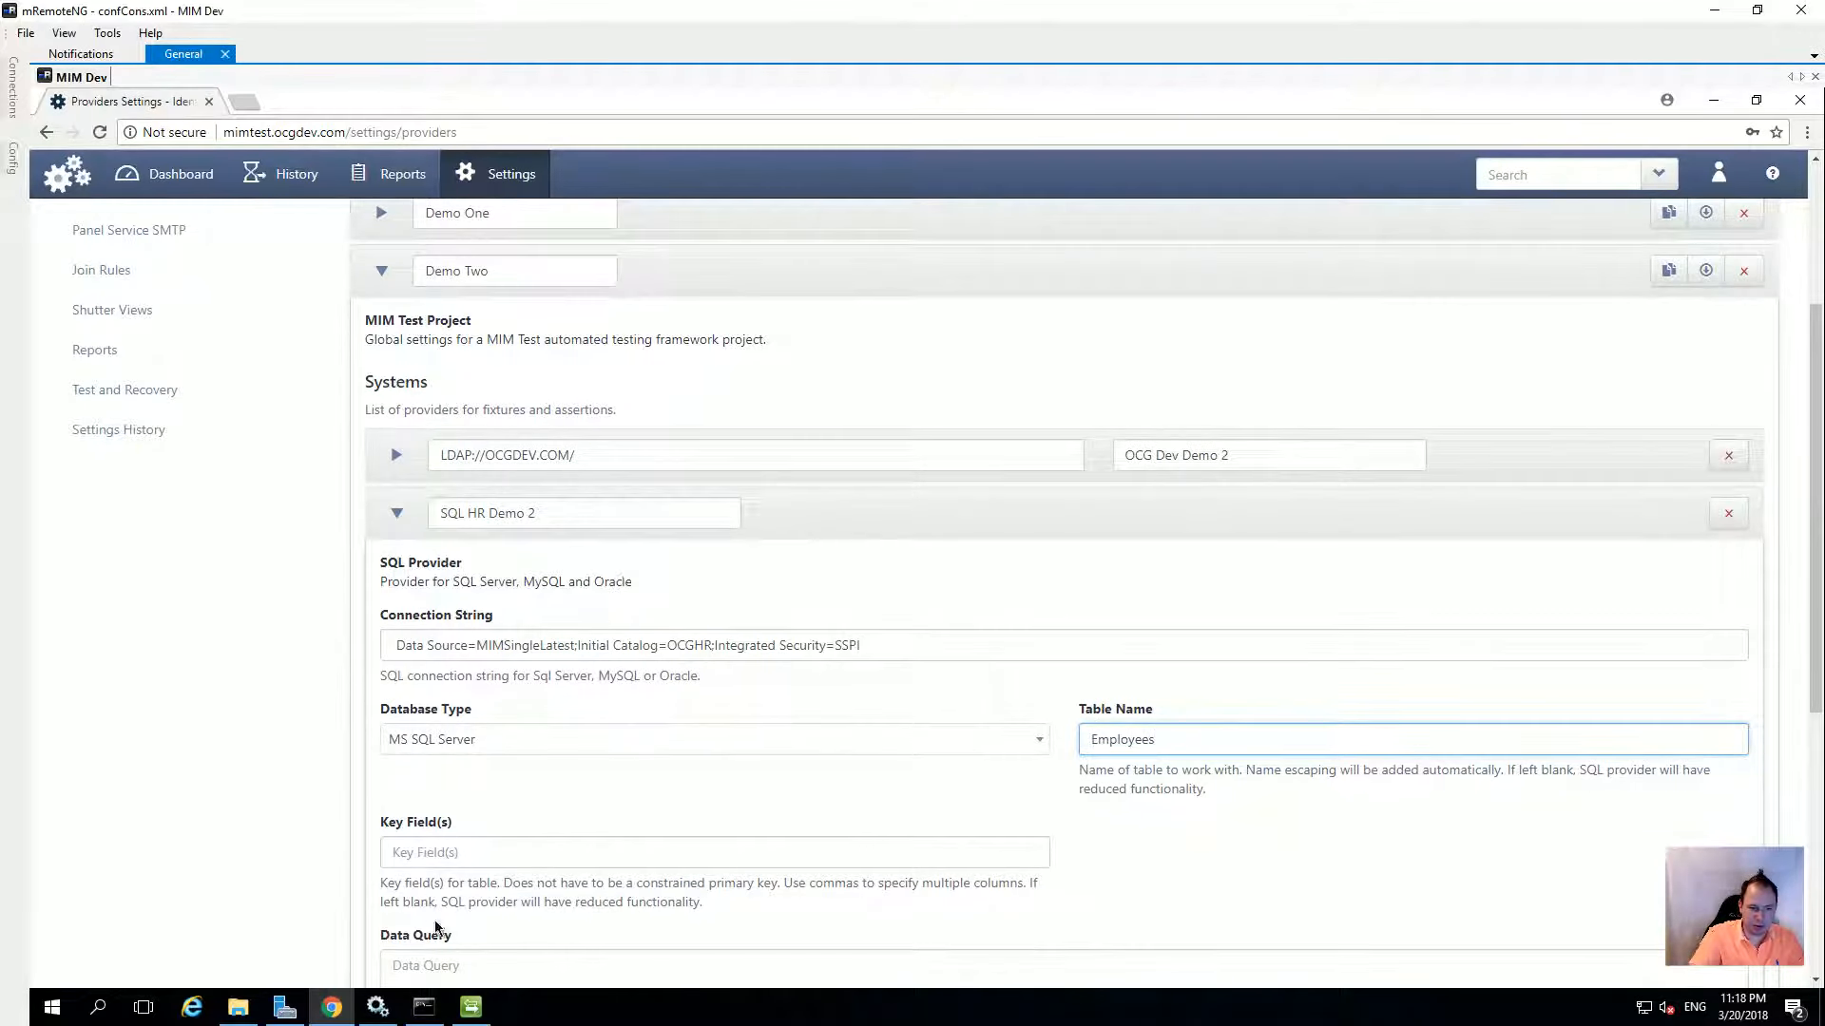
click(454, 851)
text(Emplo)
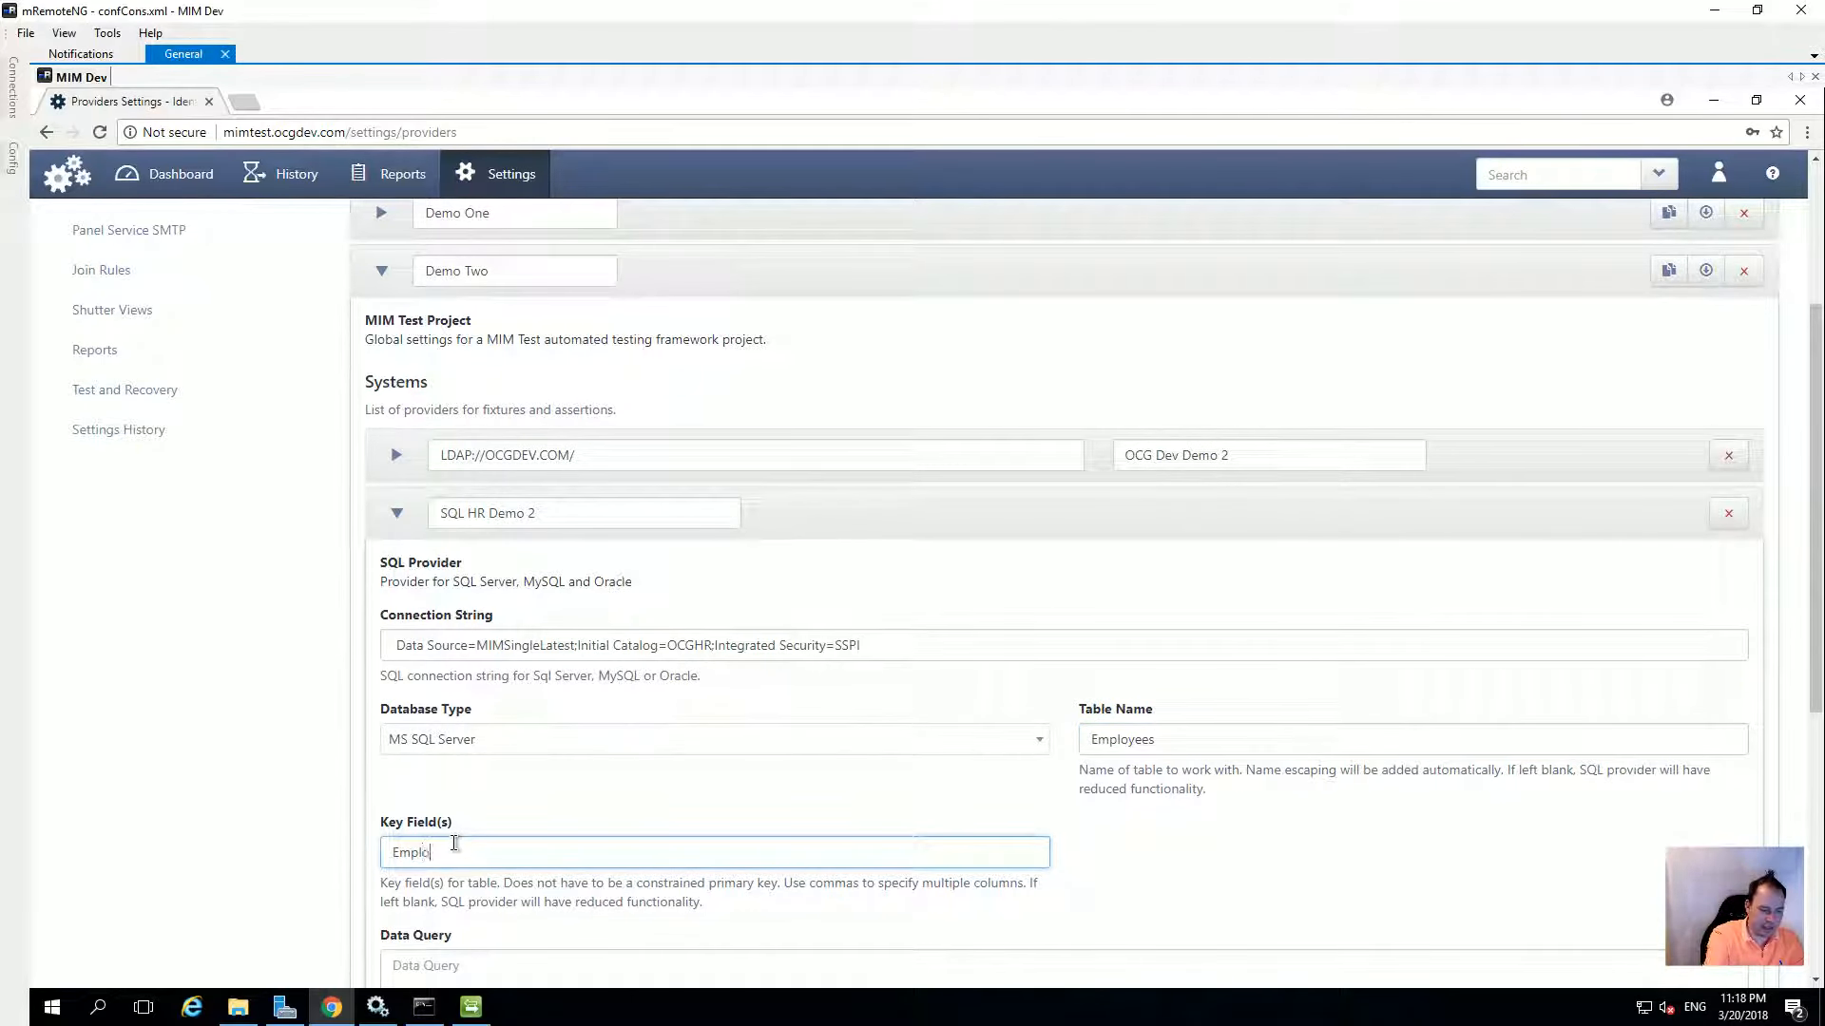
text(yeeID)
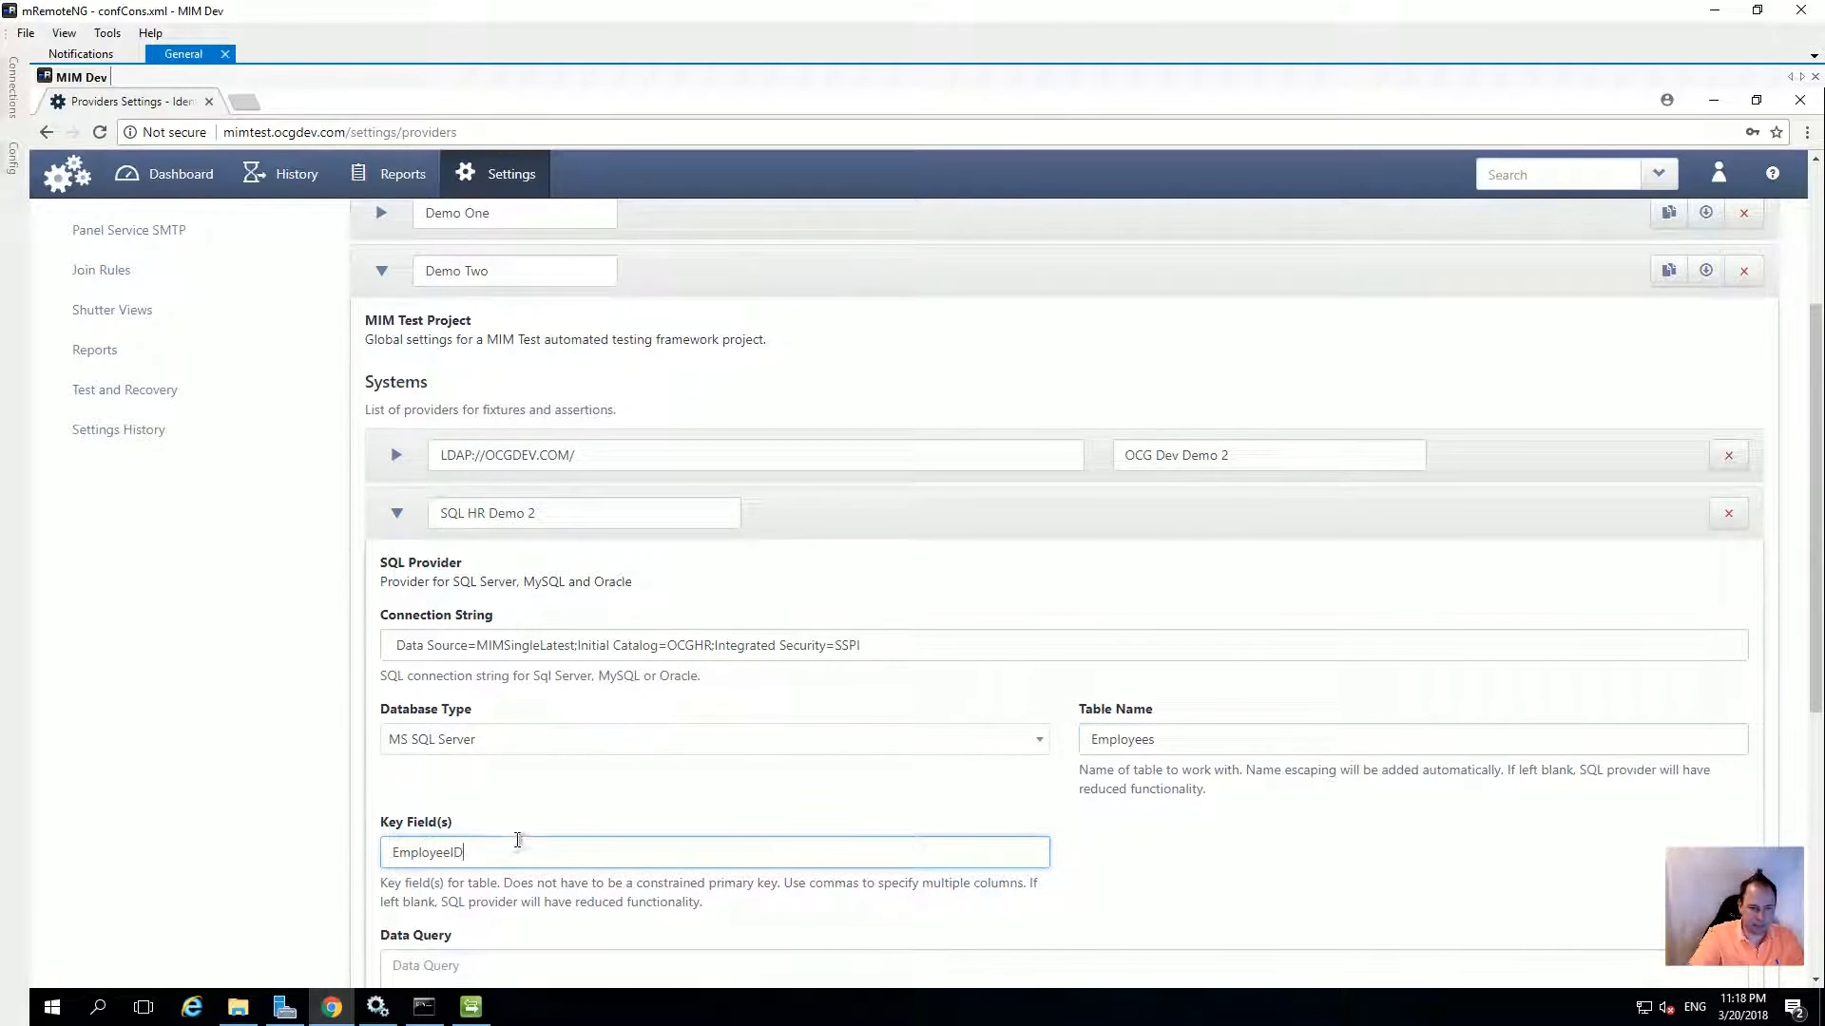
scroll(556, 791, down, 2)
scroll(762, 764, up, 2)
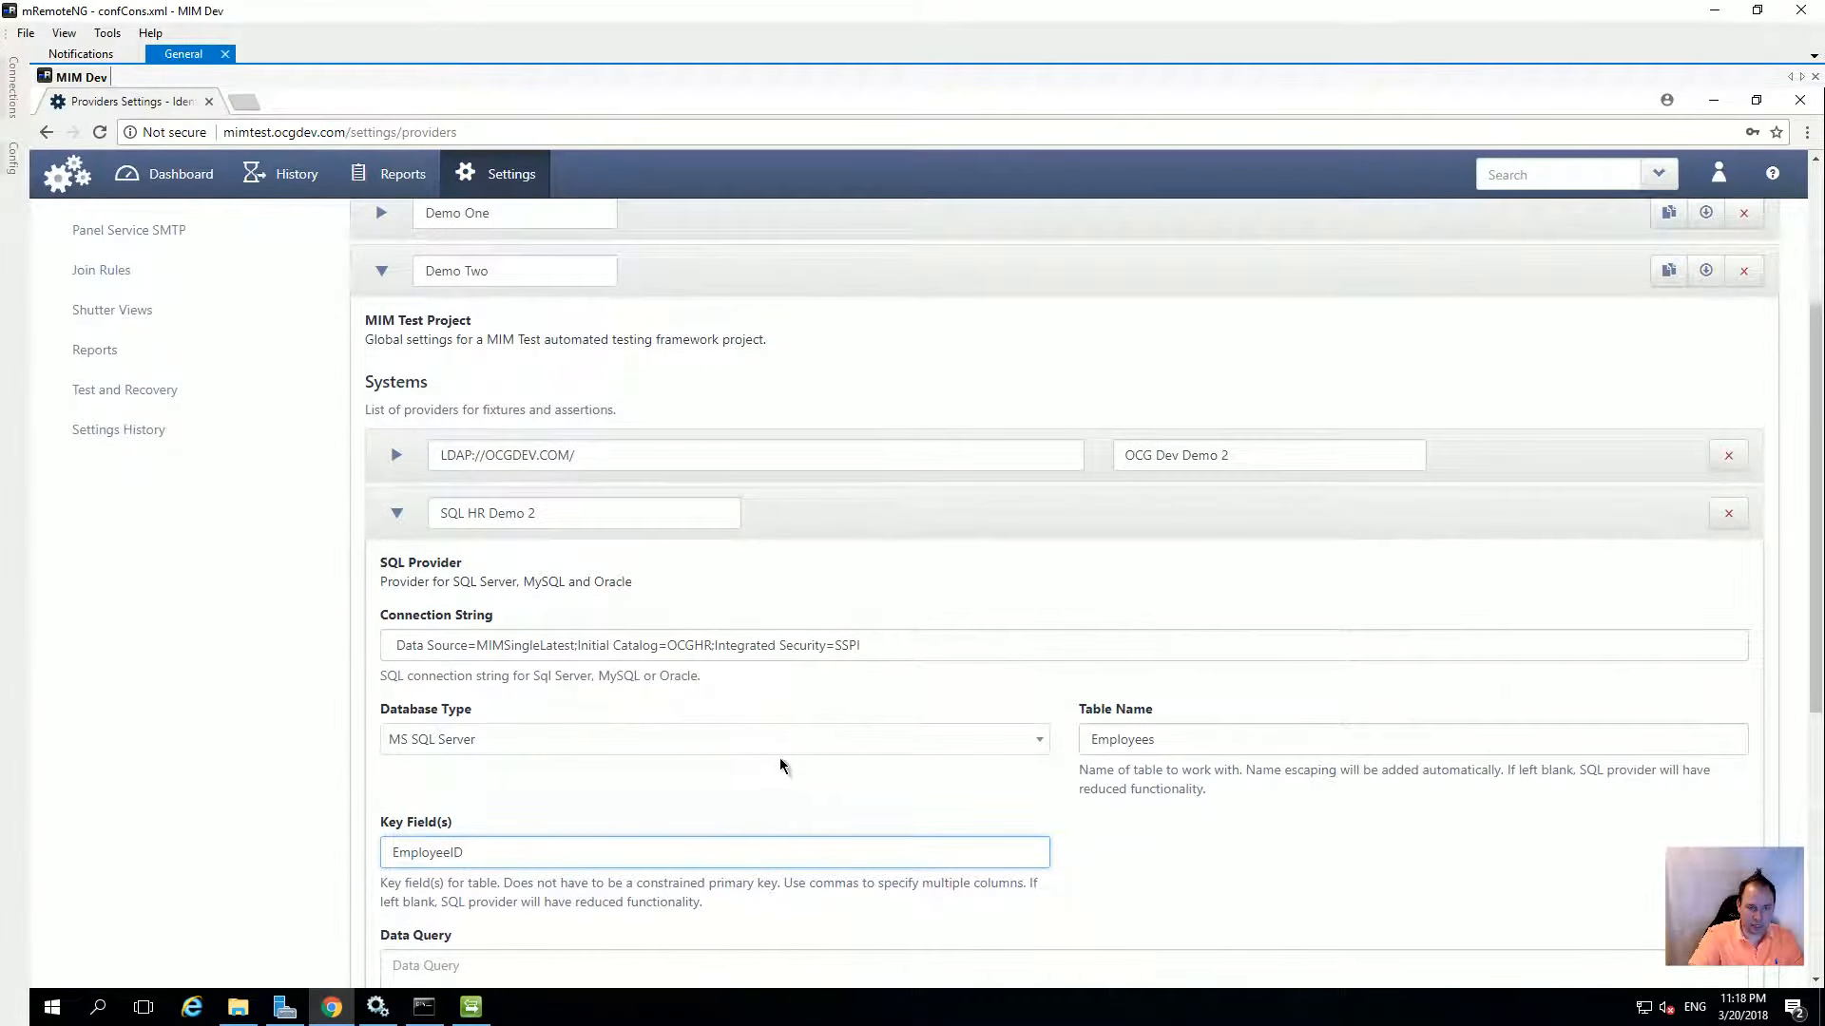
click(397, 514)
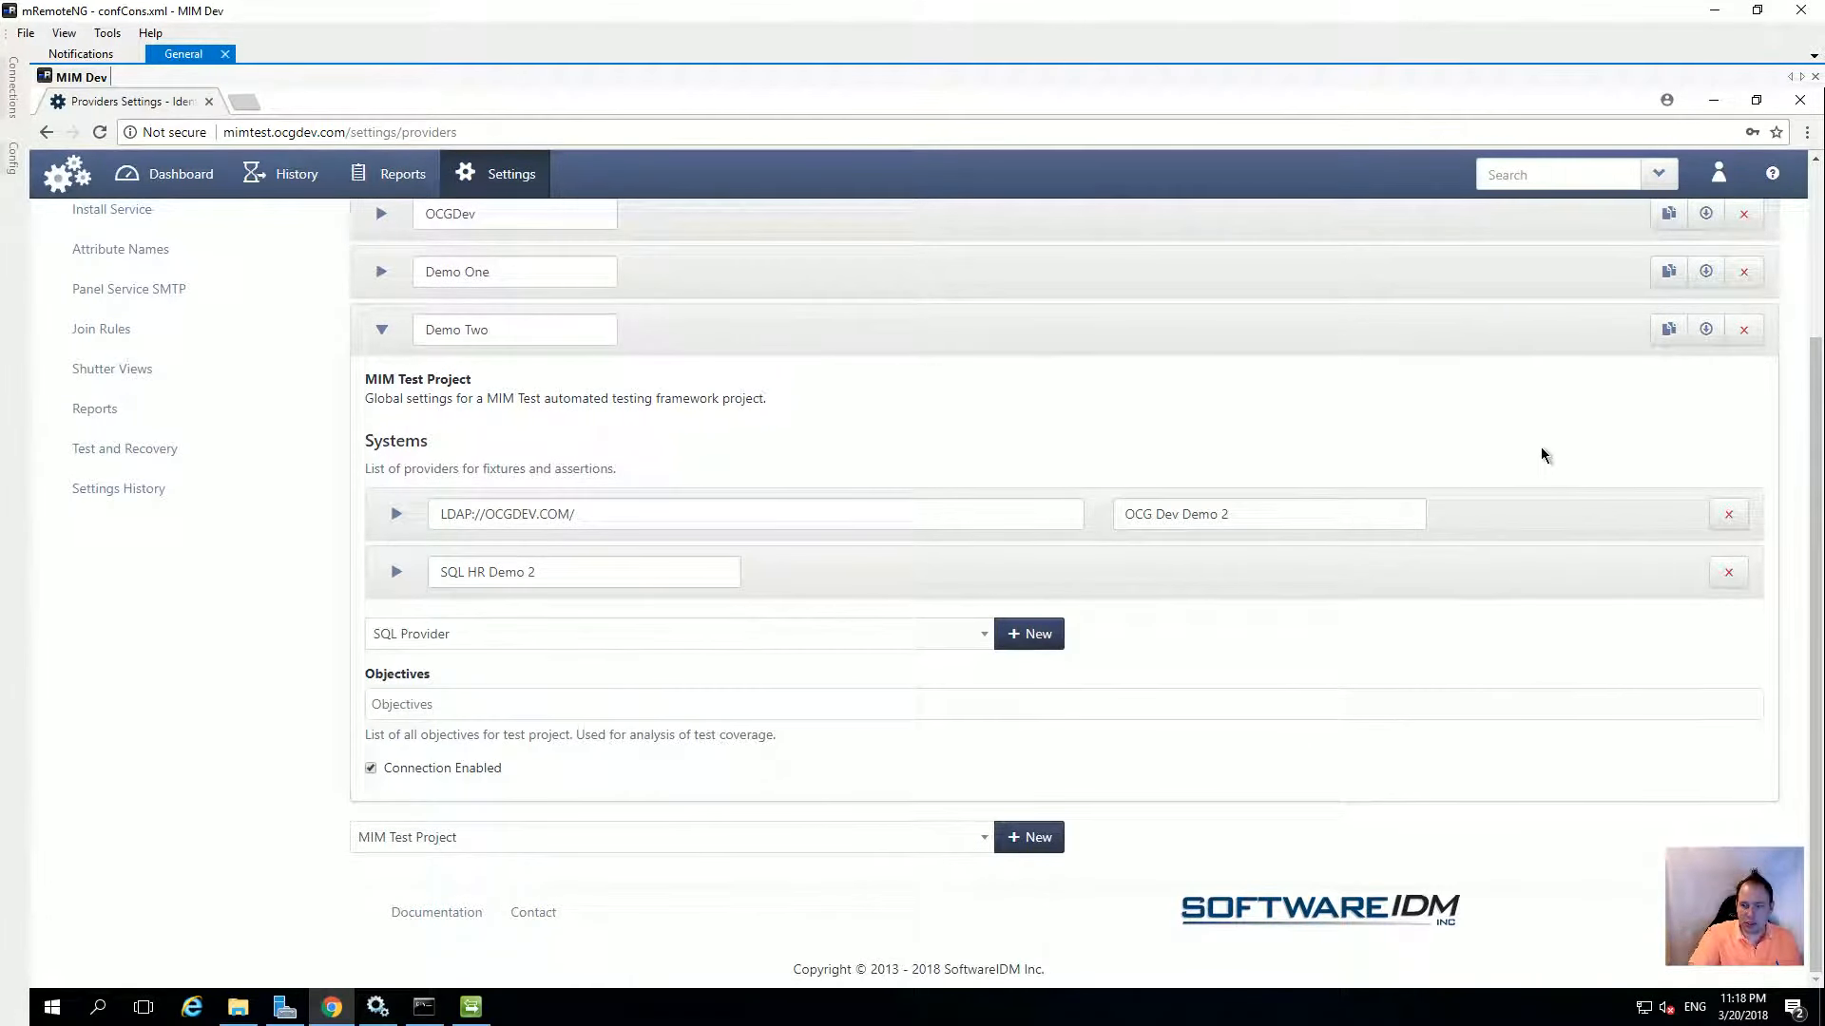
Save the provider settings, confirming without a commit message
scroll(1155, 484, up, 3)
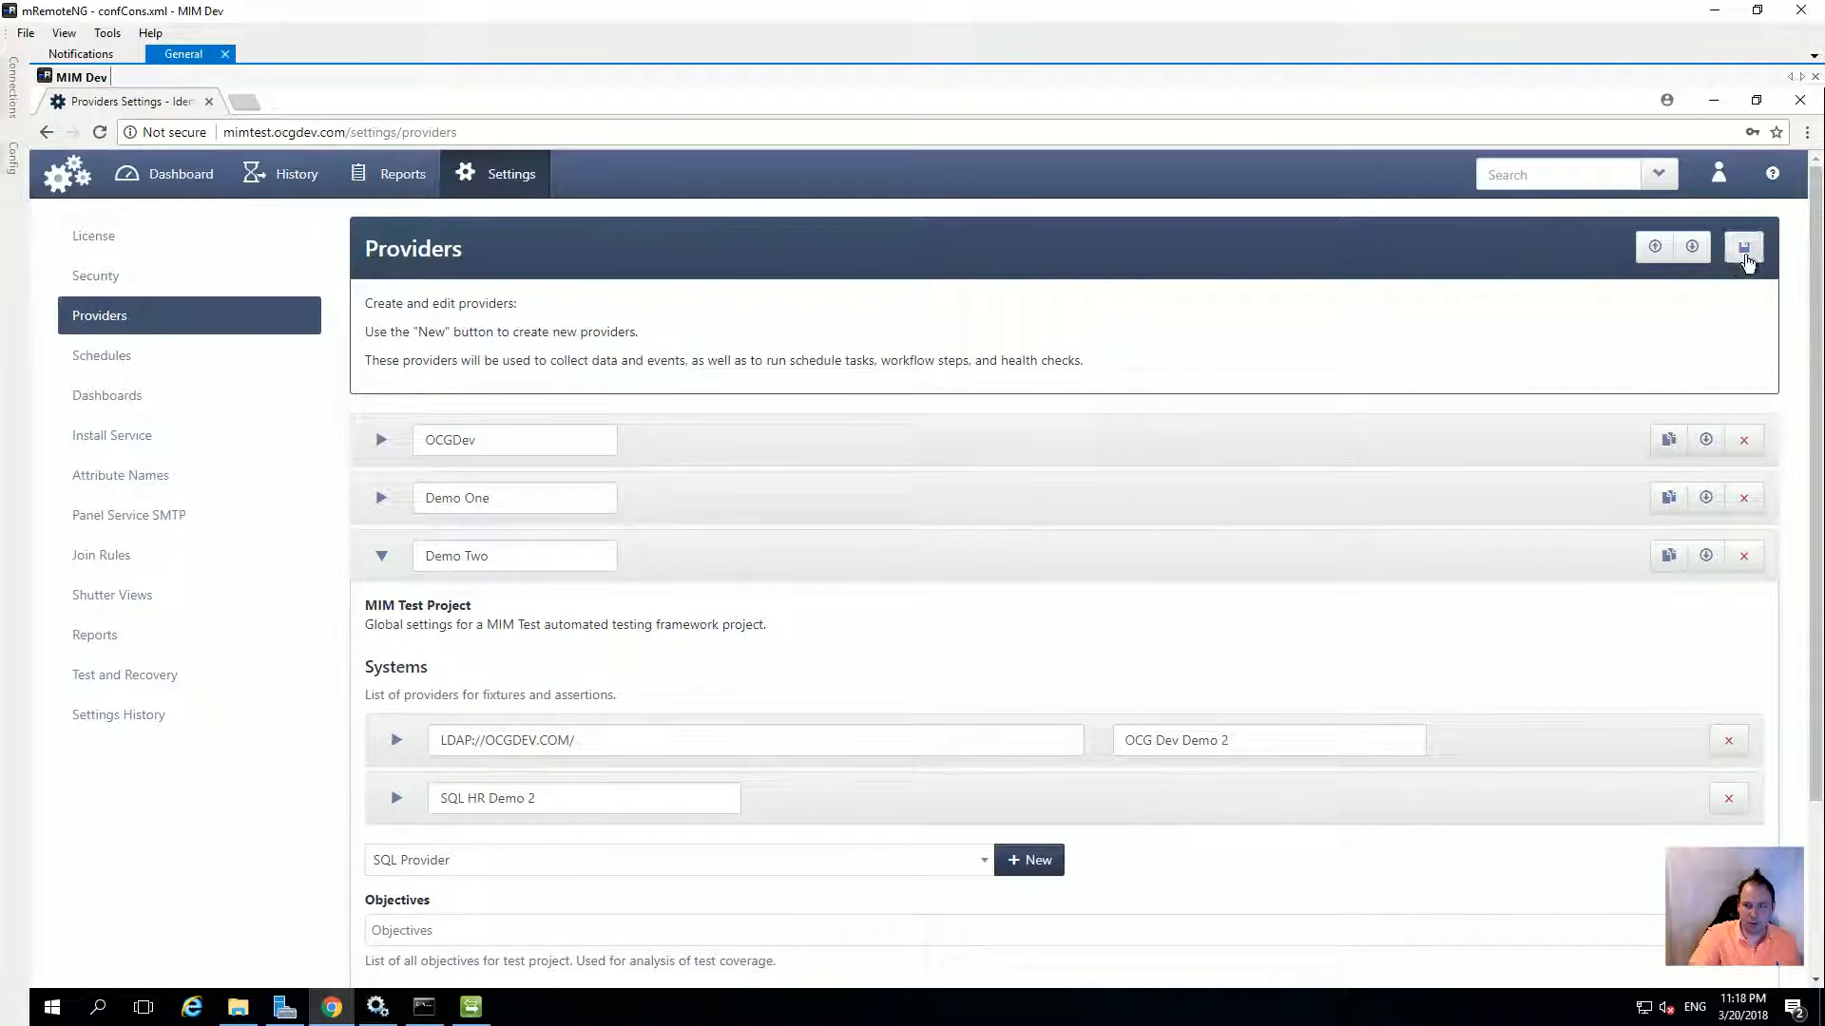
click(1744, 247)
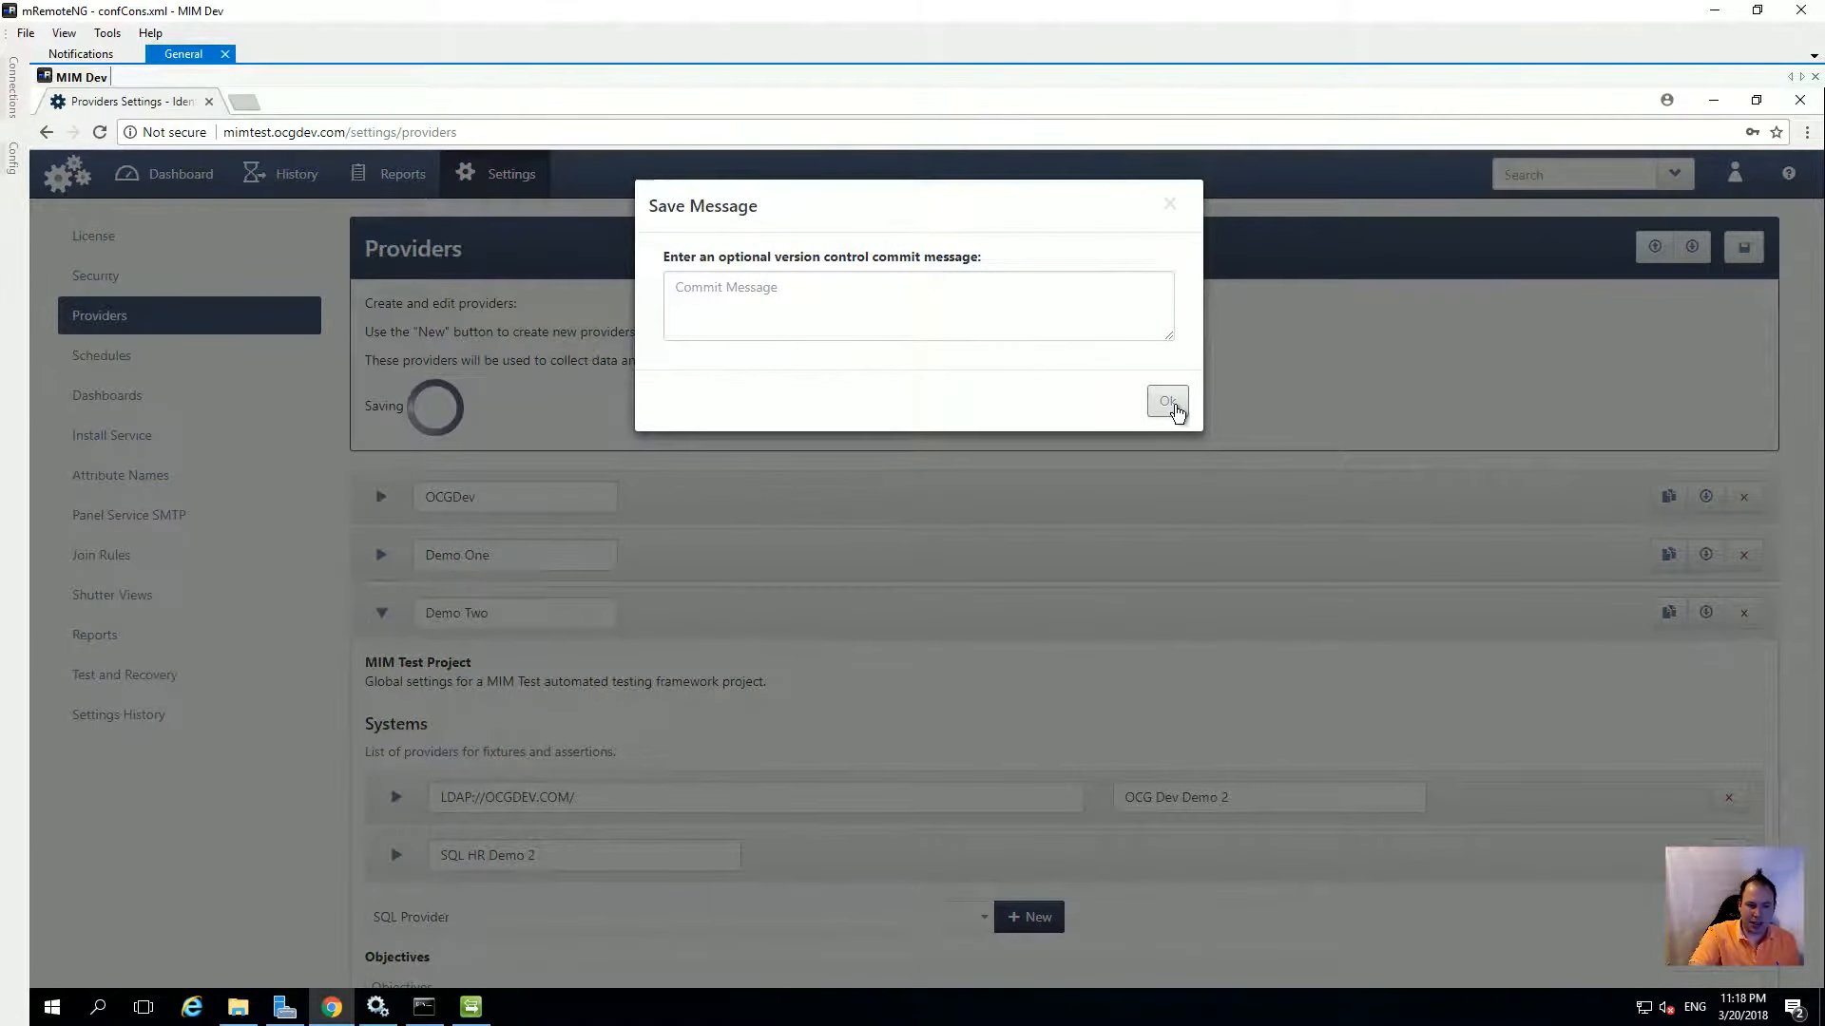
click(1175, 405)
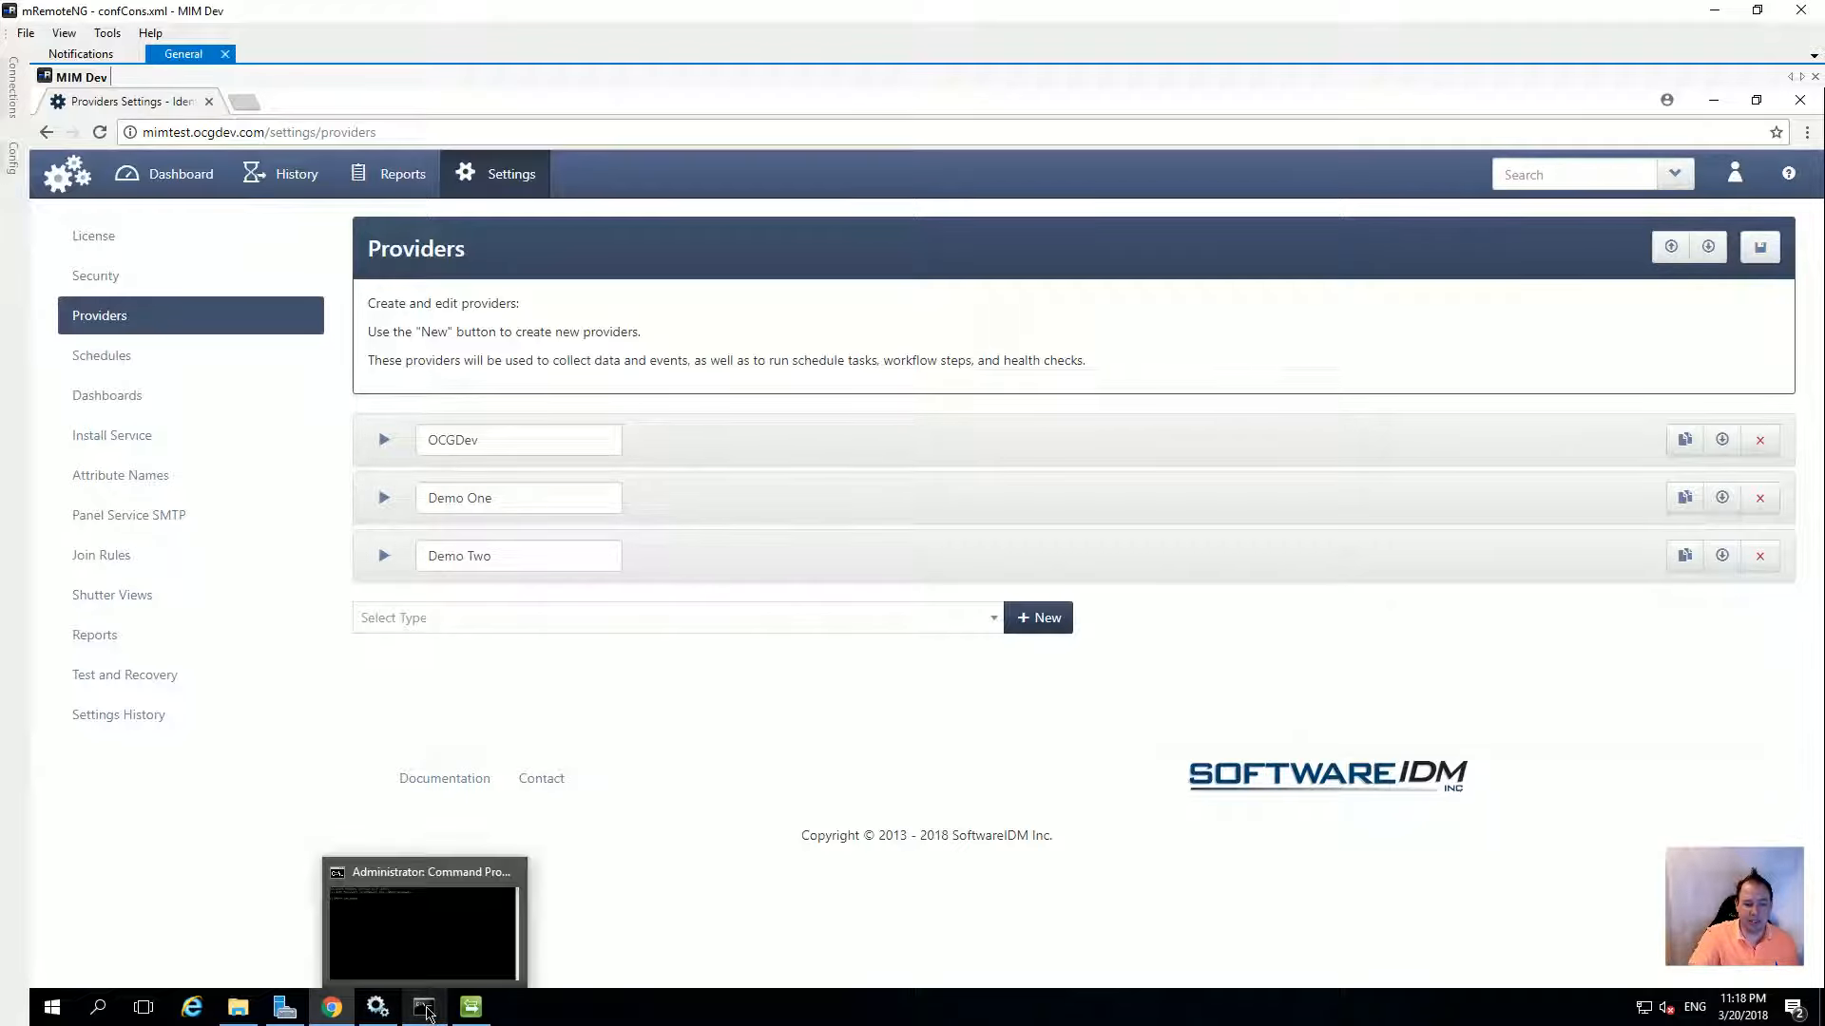
Launch paneltool in the Command Prompt
click(426, 1009)
click(721, 409)
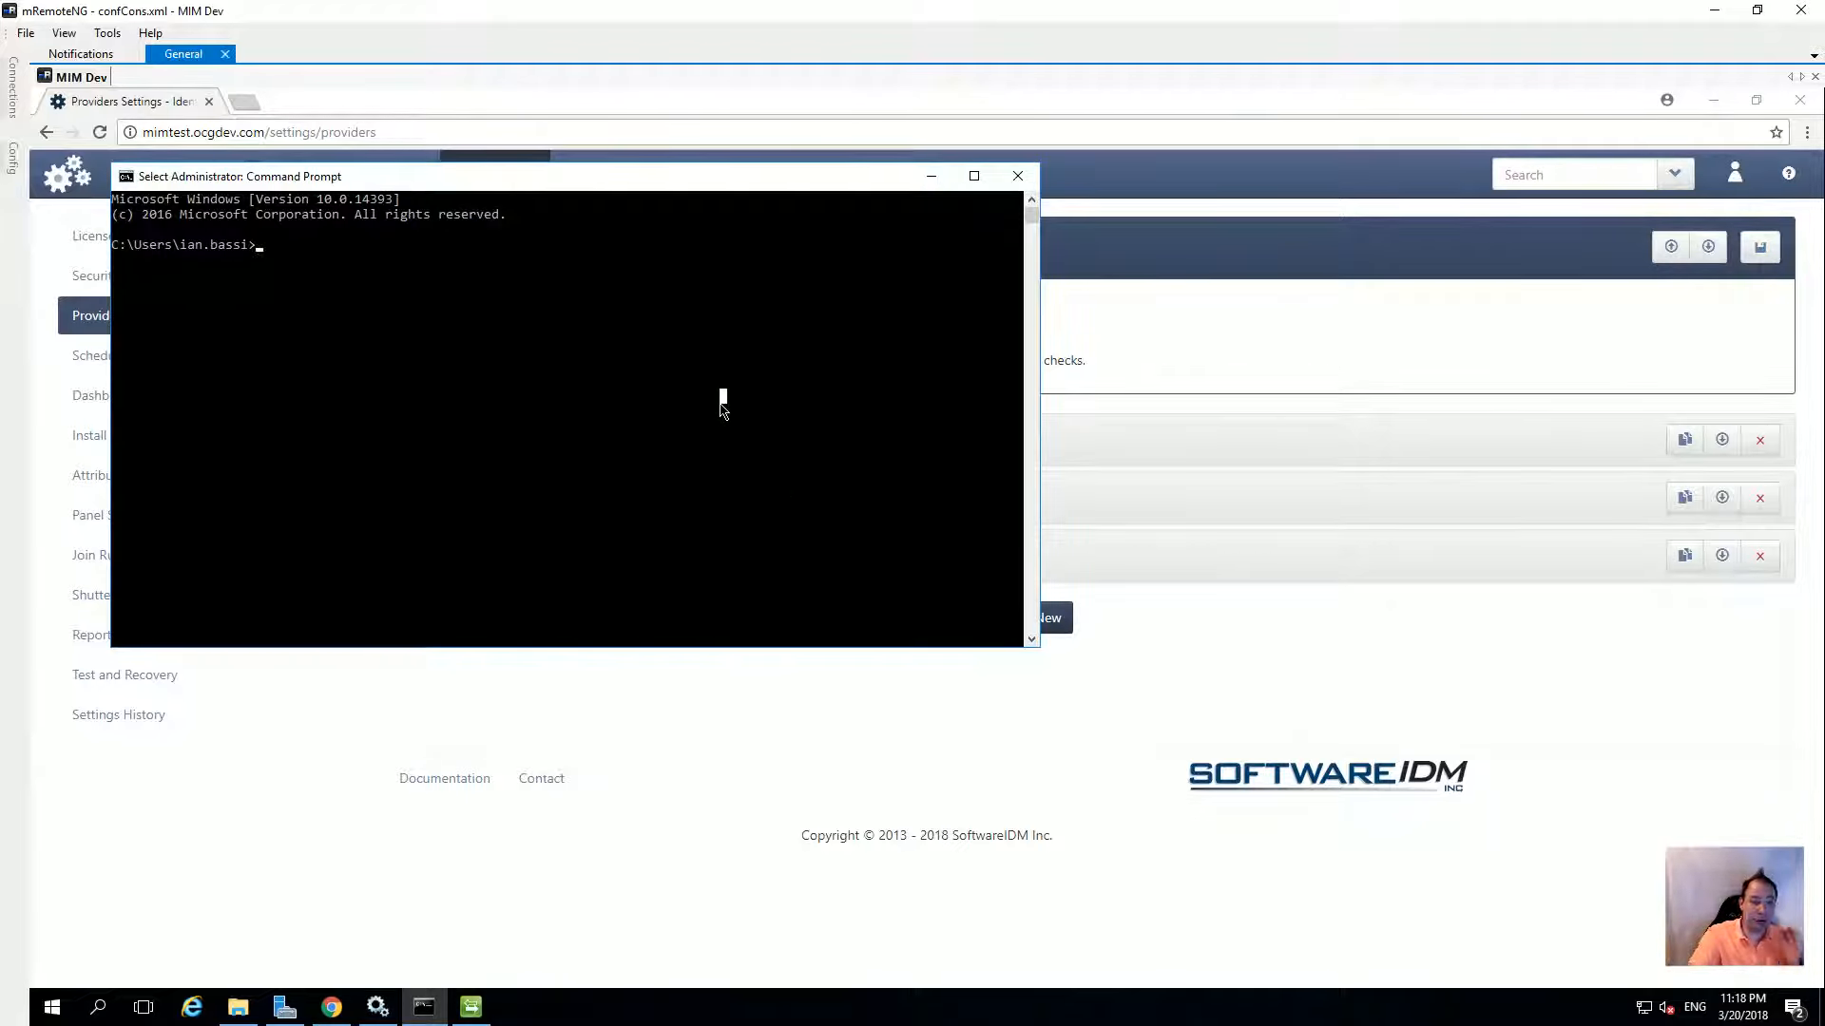
text(paneltool)
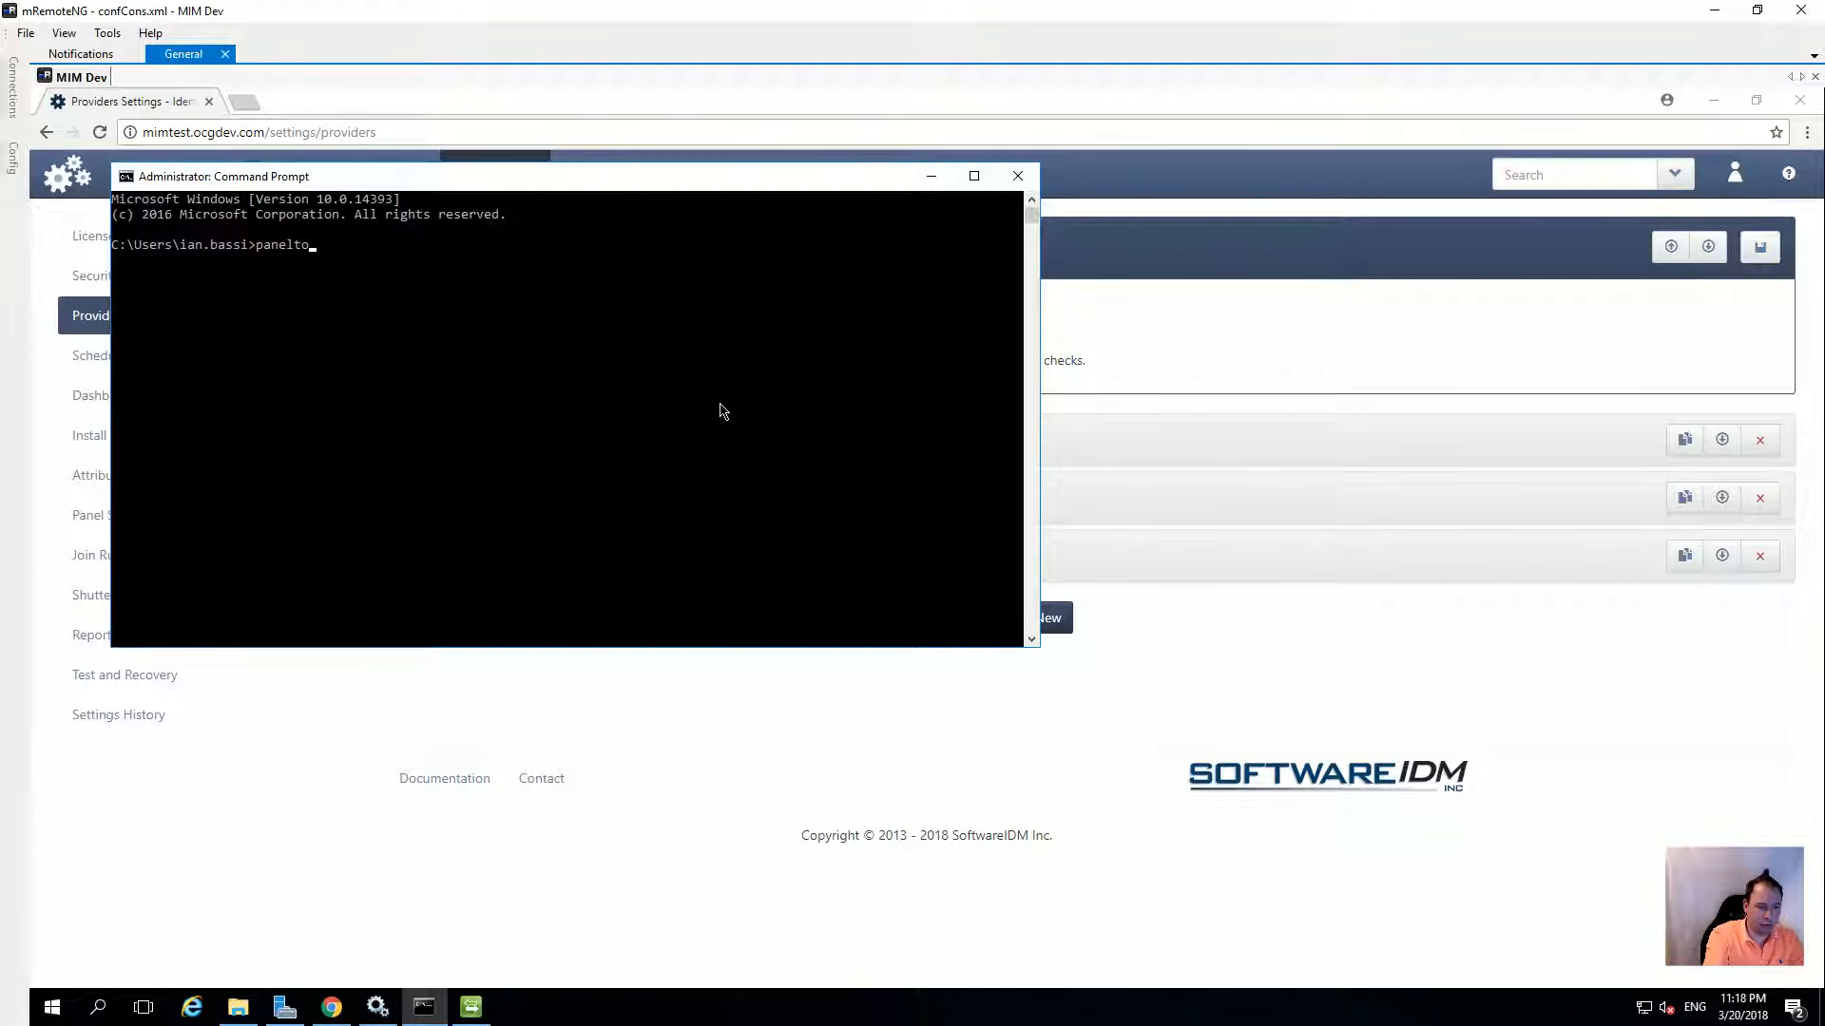
key(Return)
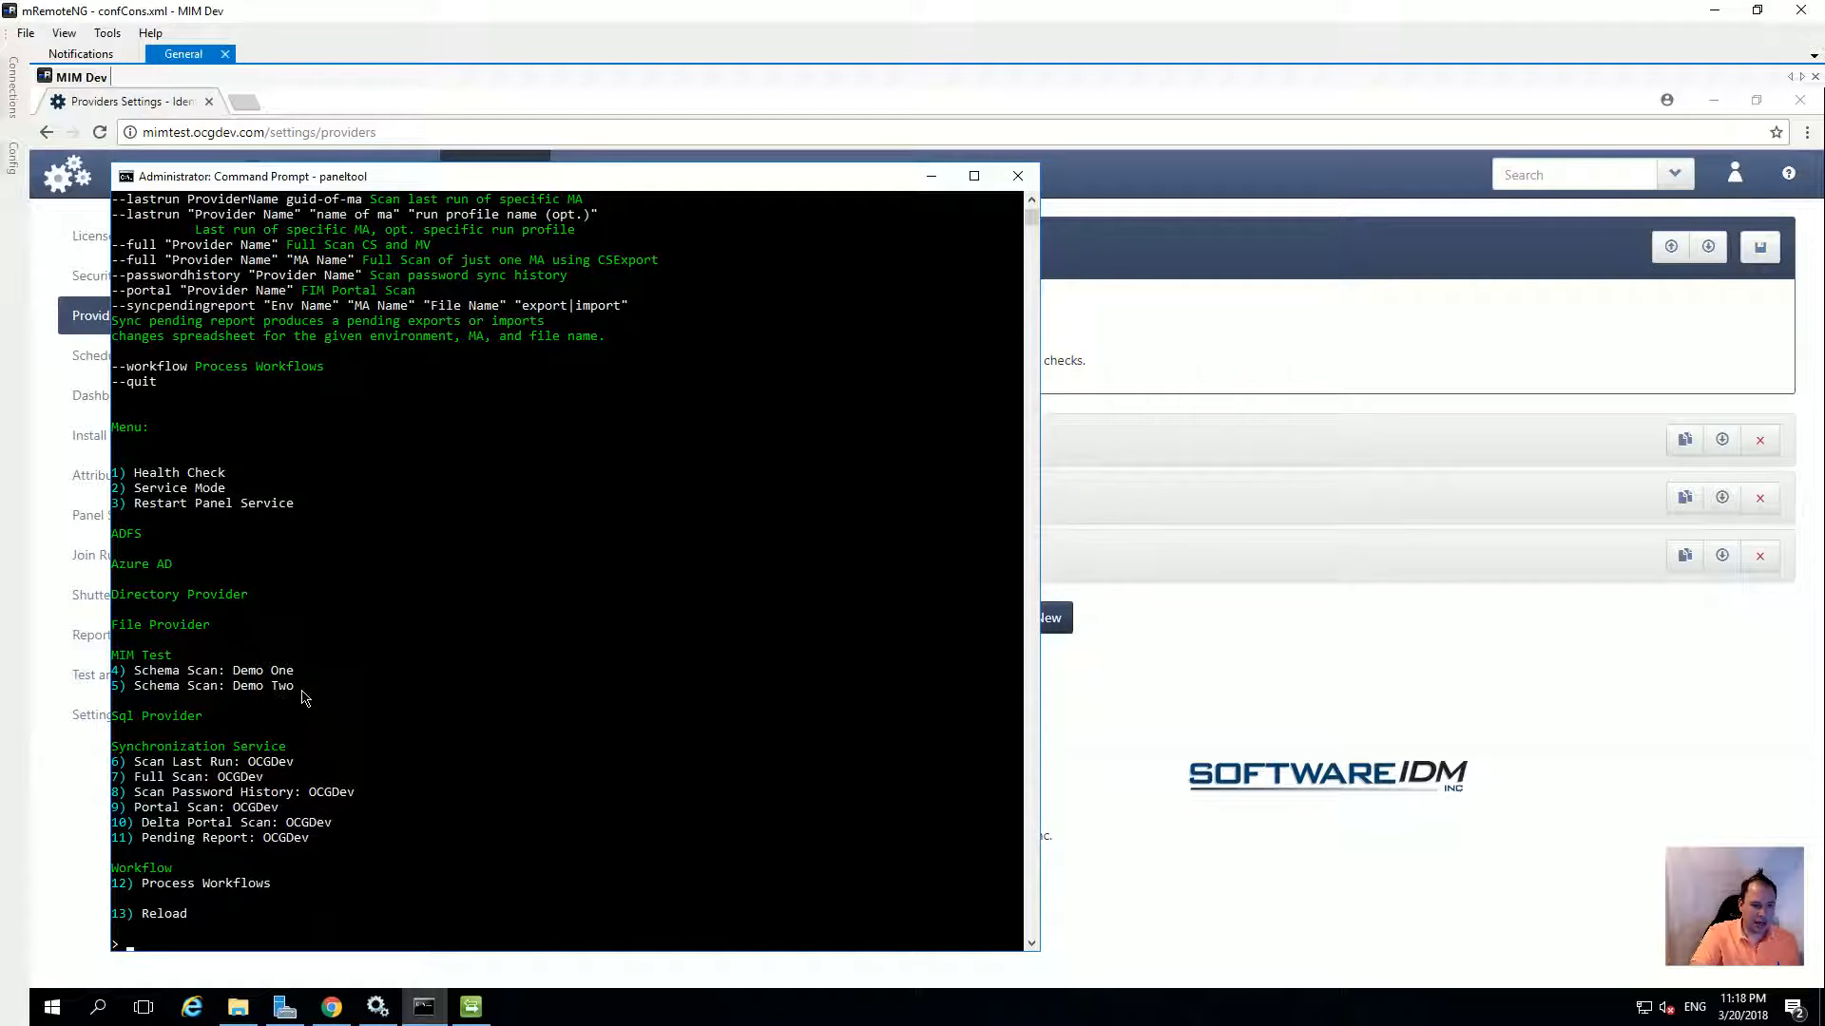
Run option 5, the Demo Two schema scan, then return to the browser
drag(316, 688, 111, 691)
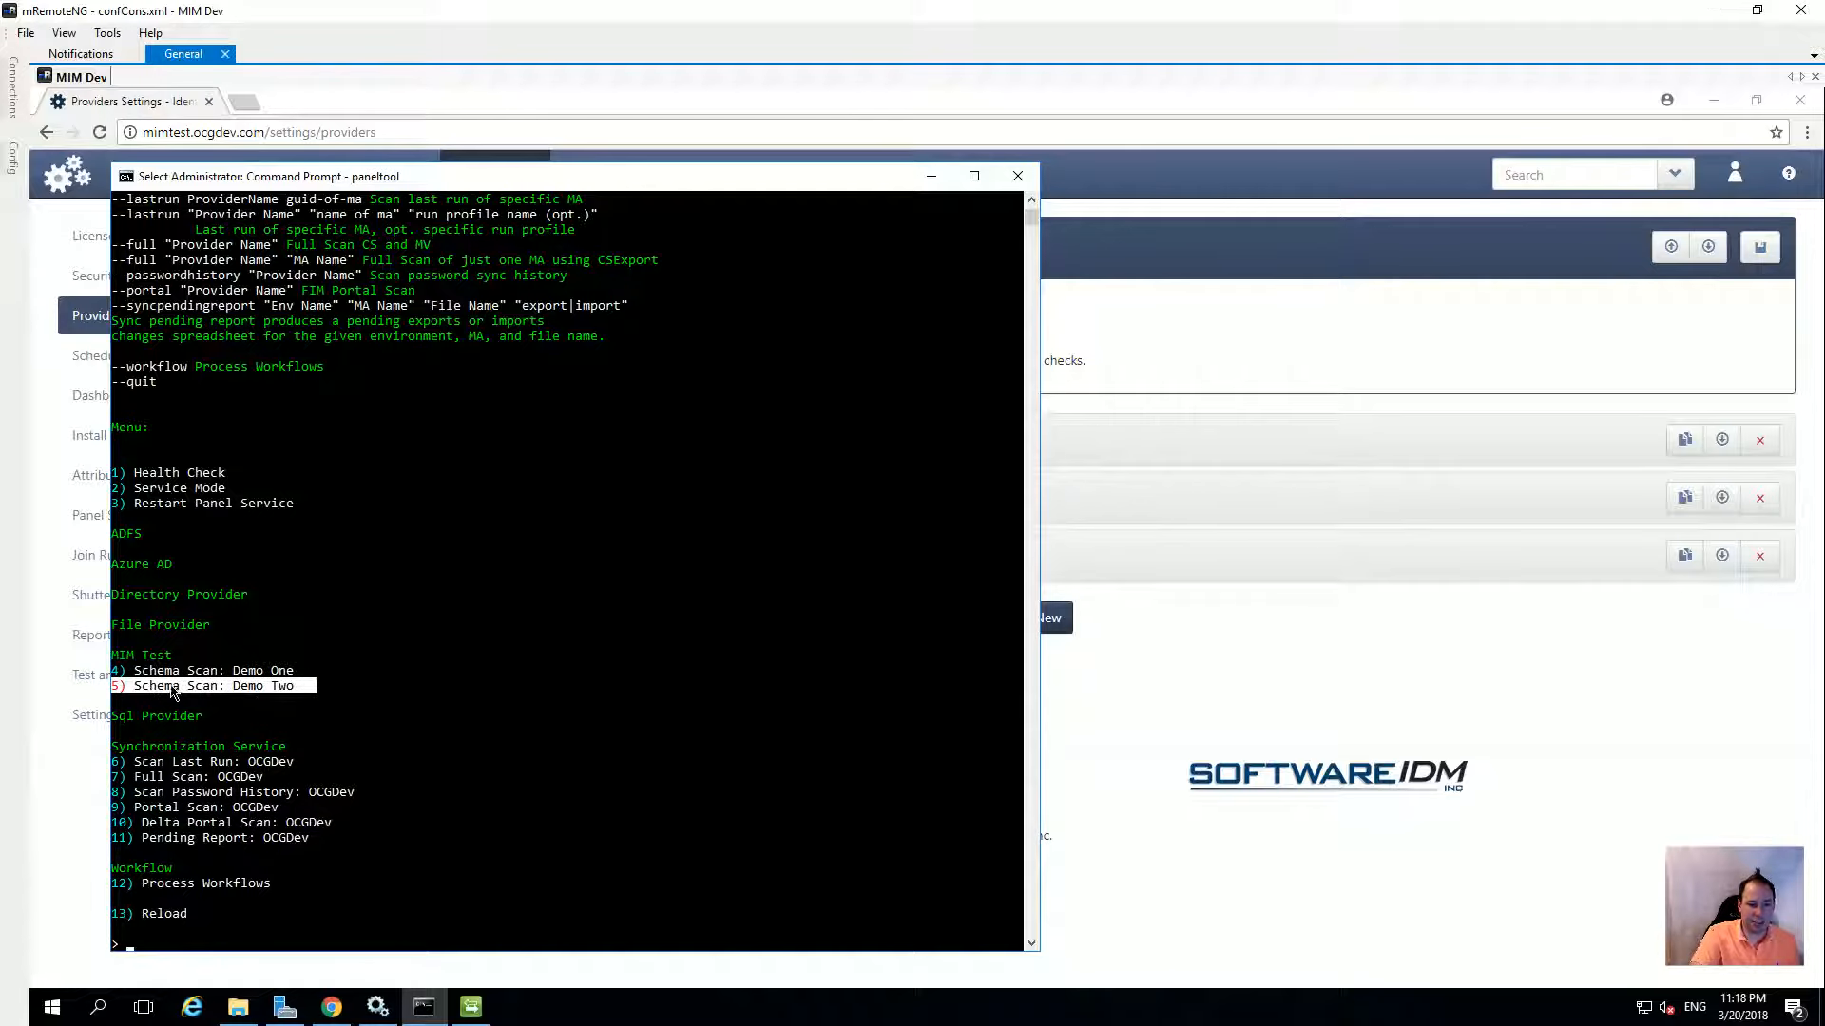
drag(228, 924, 225, 943)
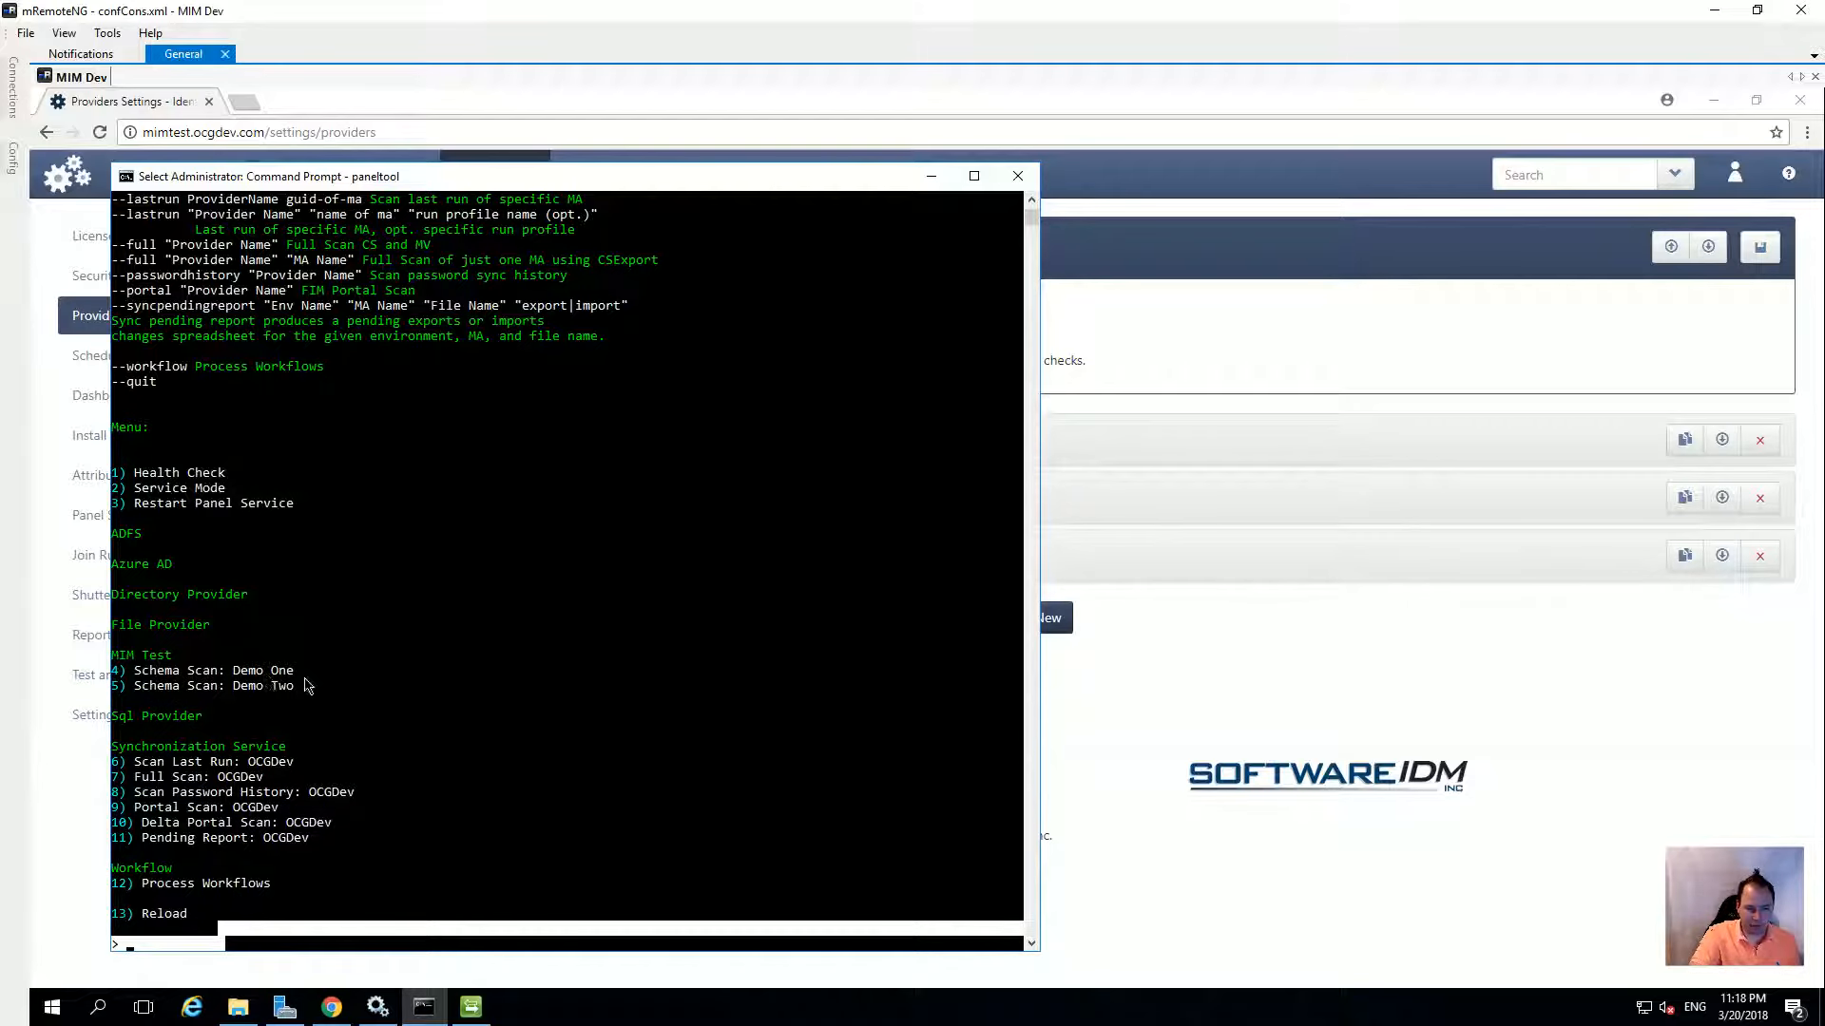
click(219, 941)
text(5)
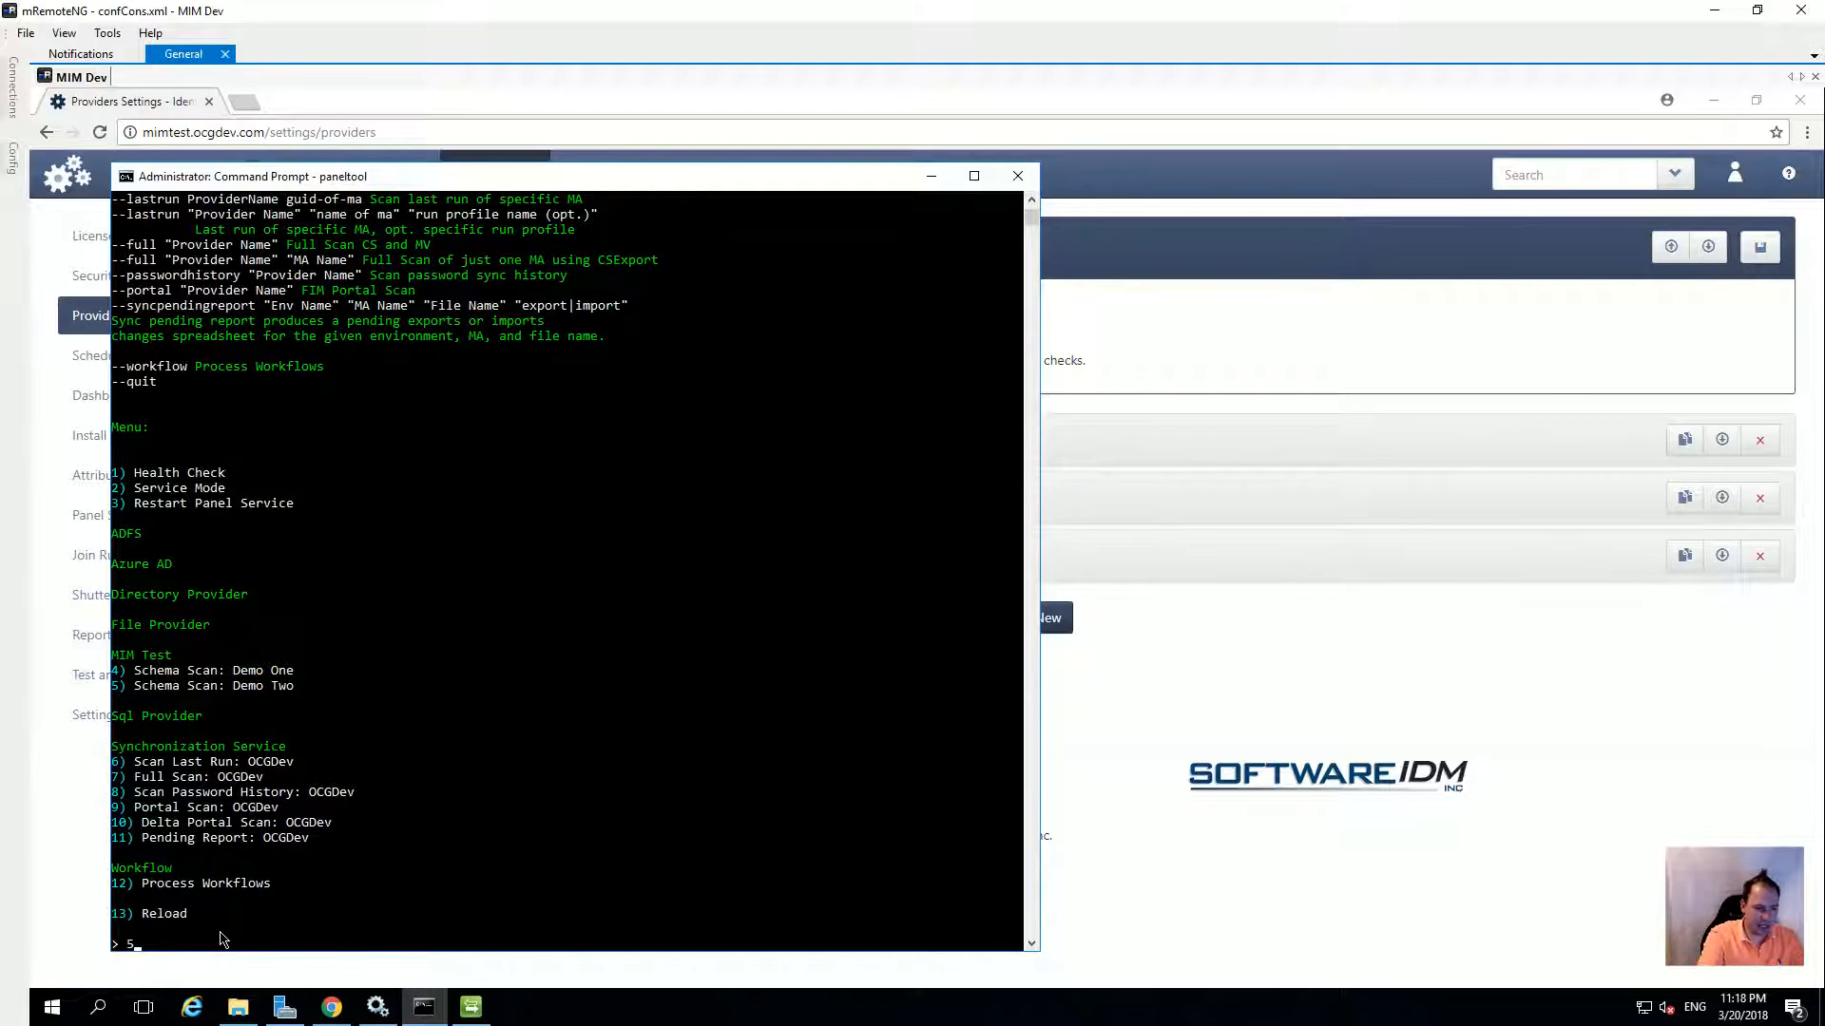
key(Return)
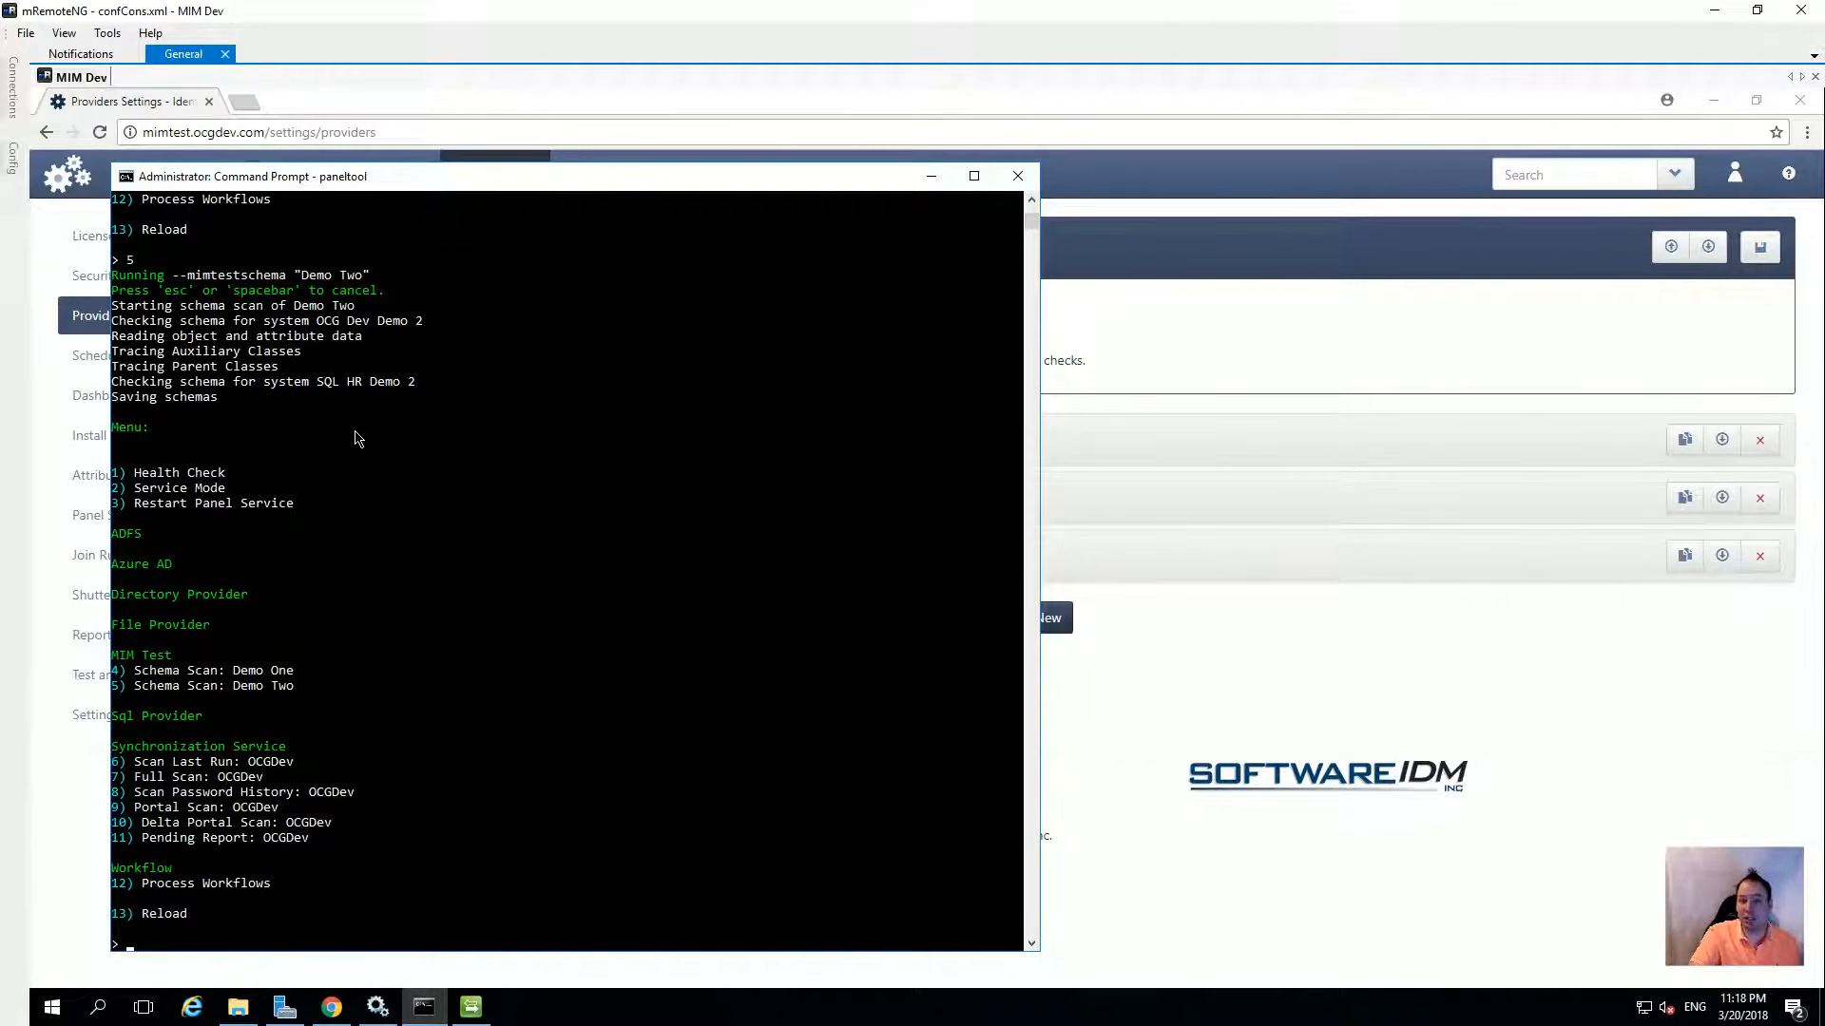
click(1163, 801)
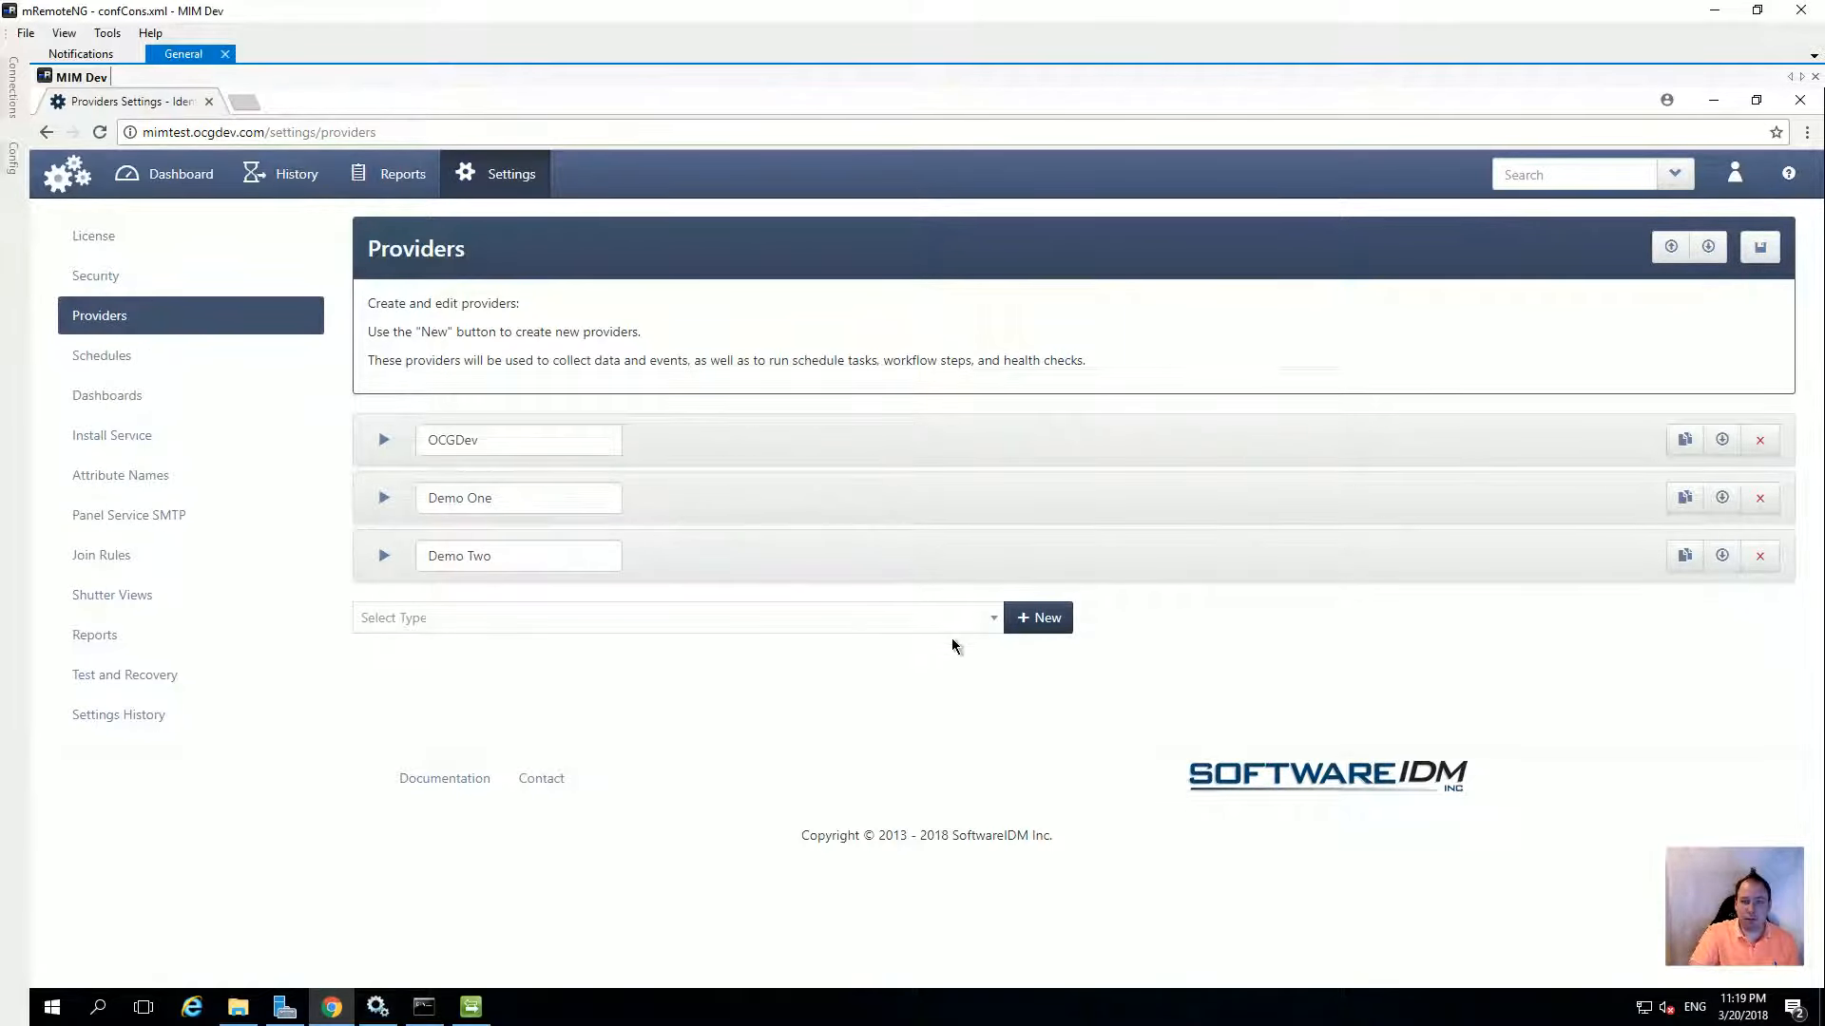
Open Test and Recovery > Fixtures and select the Demo Two project
click(119, 676)
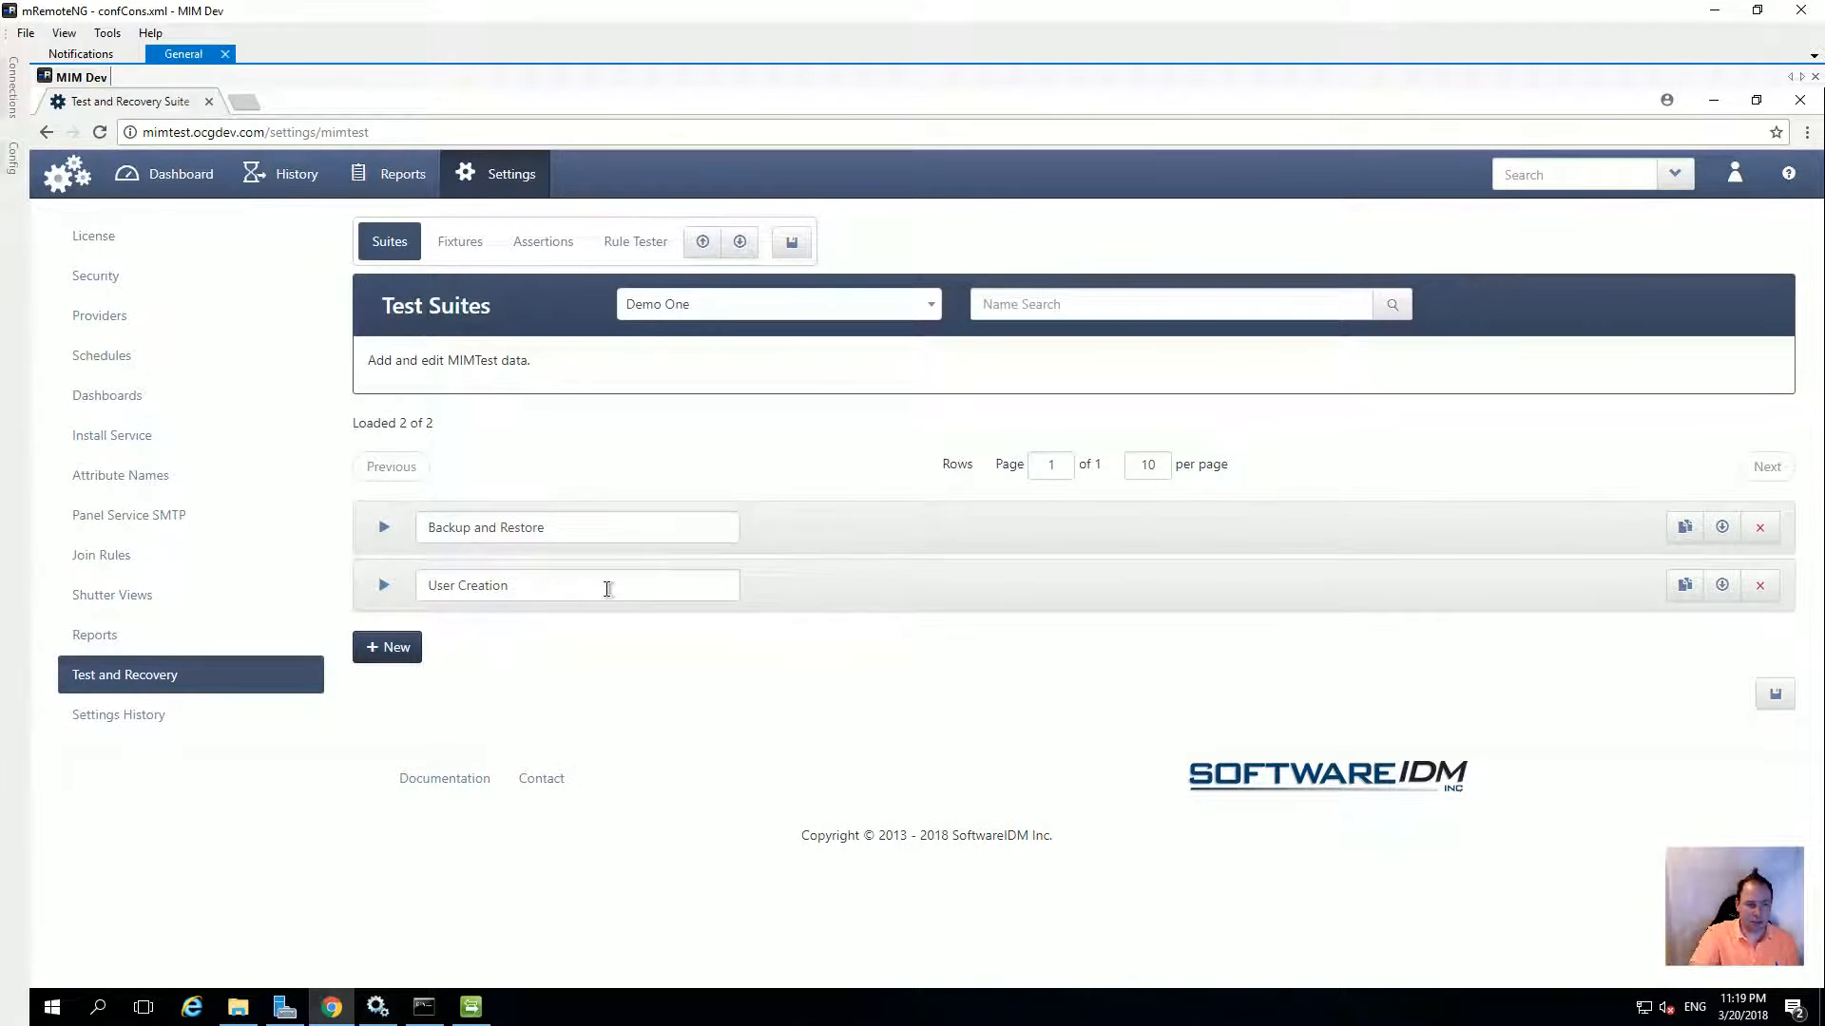
click(466, 249)
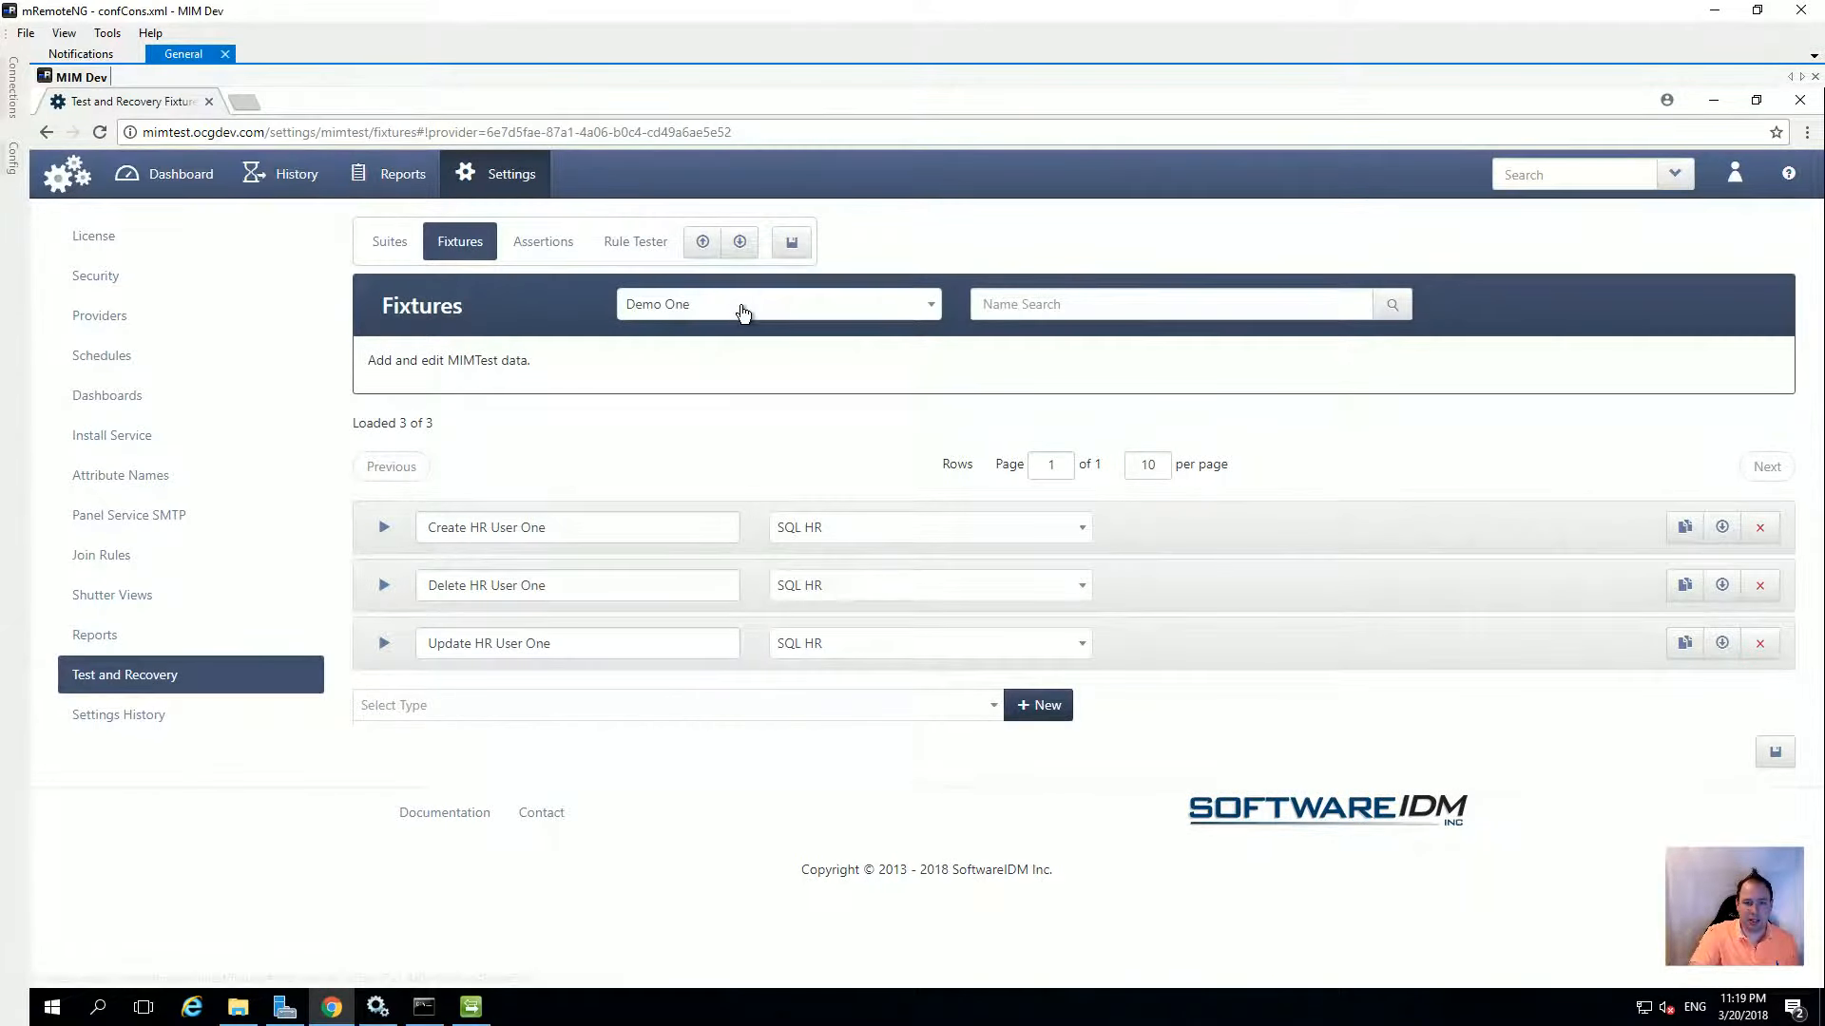
click(743, 306)
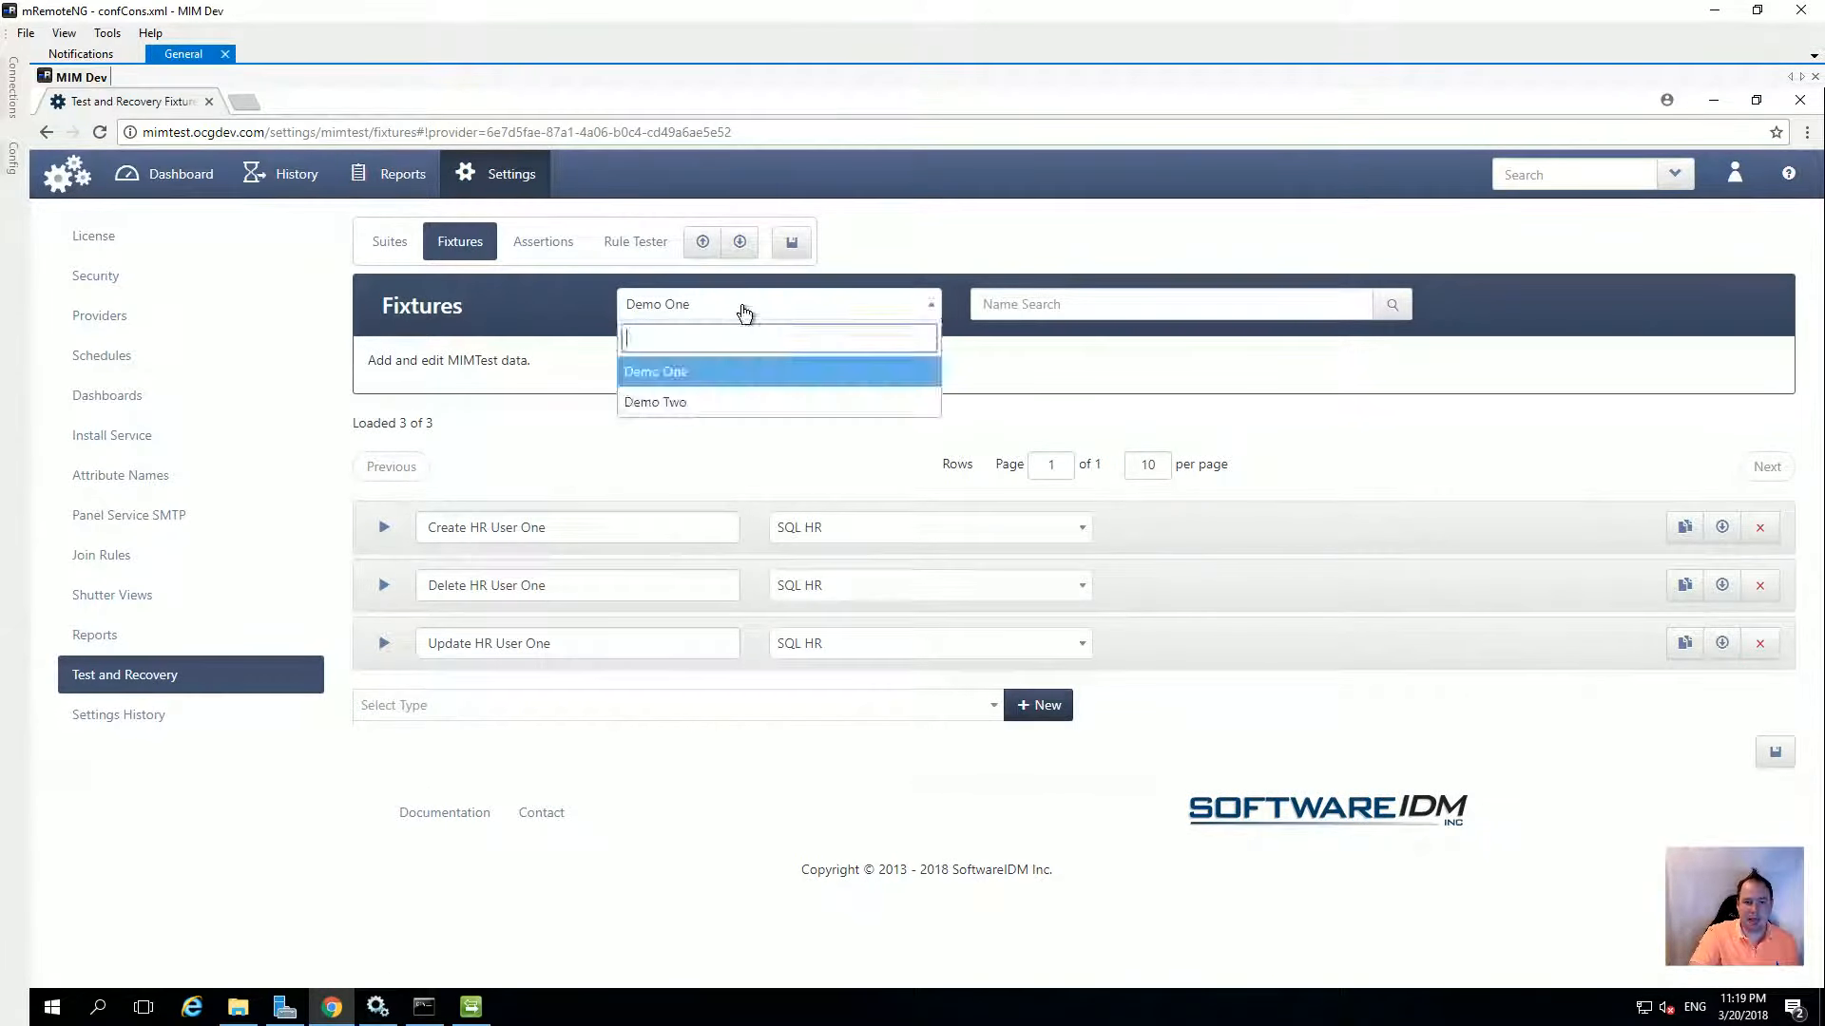
click(658, 403)
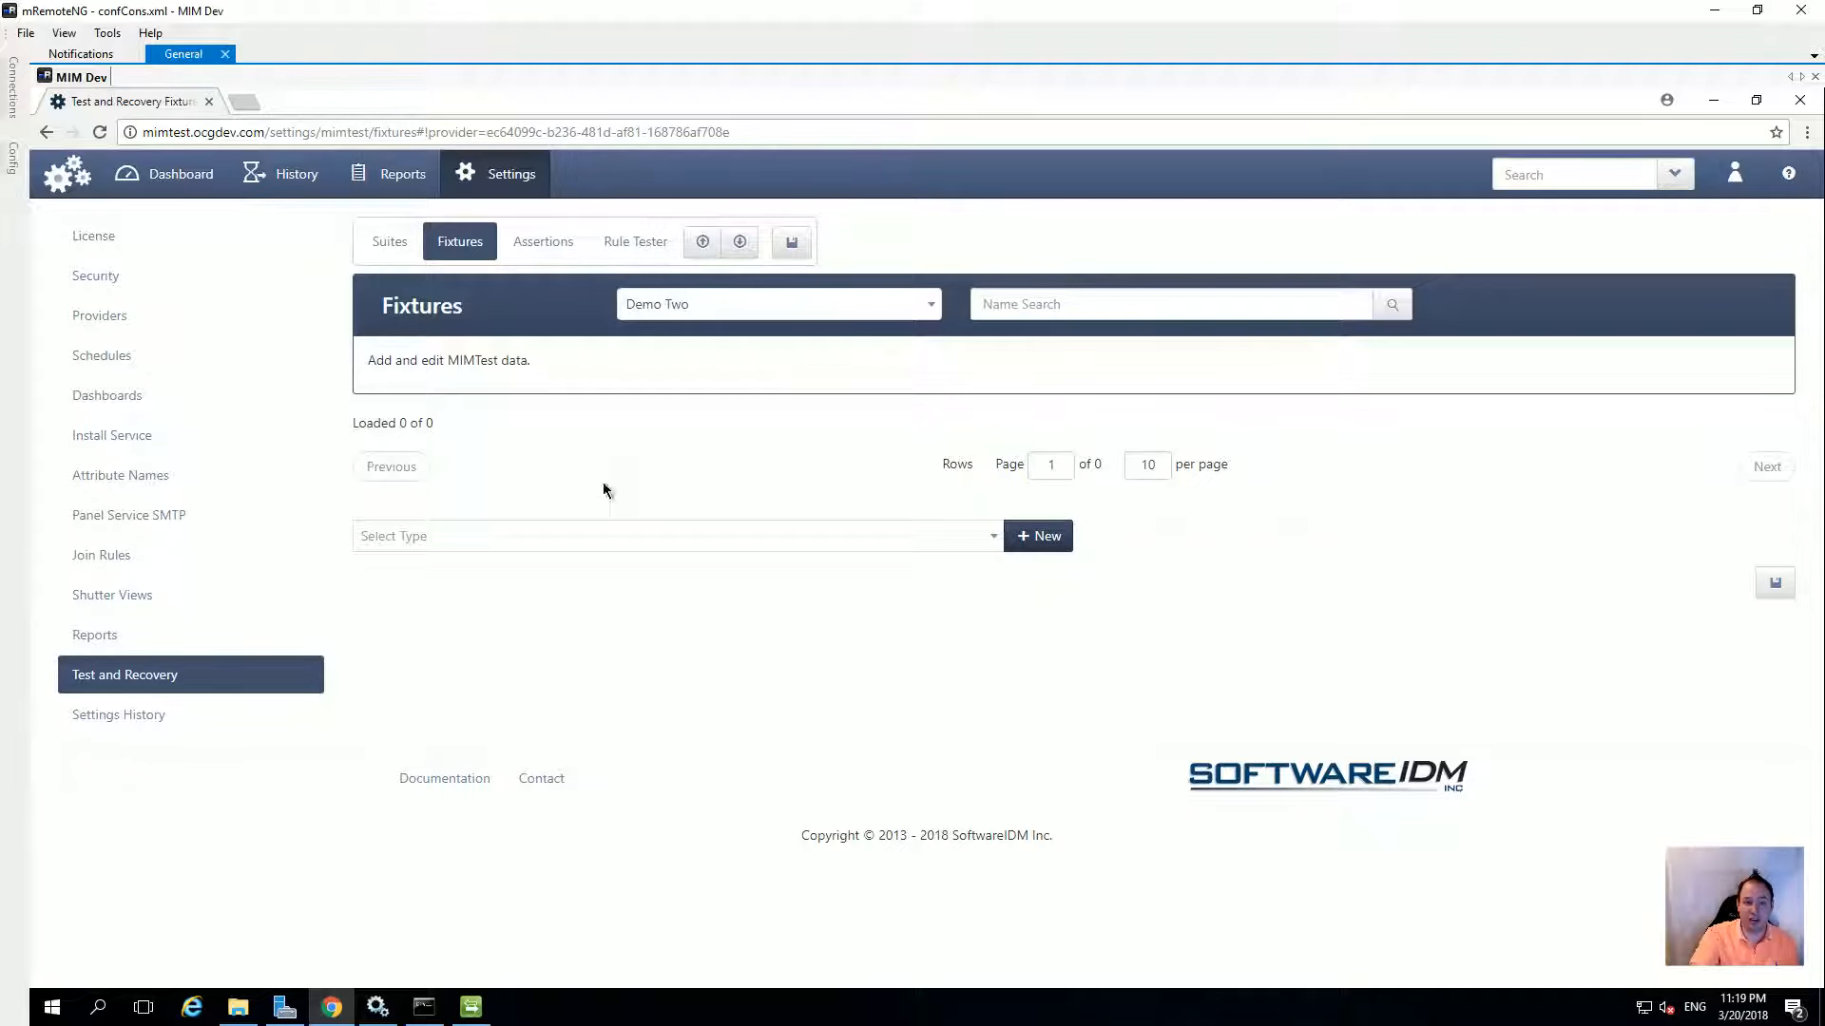
Create a SQL Add fixture named 'New User' targeting SQL HR Demo 2
click(533, 534)
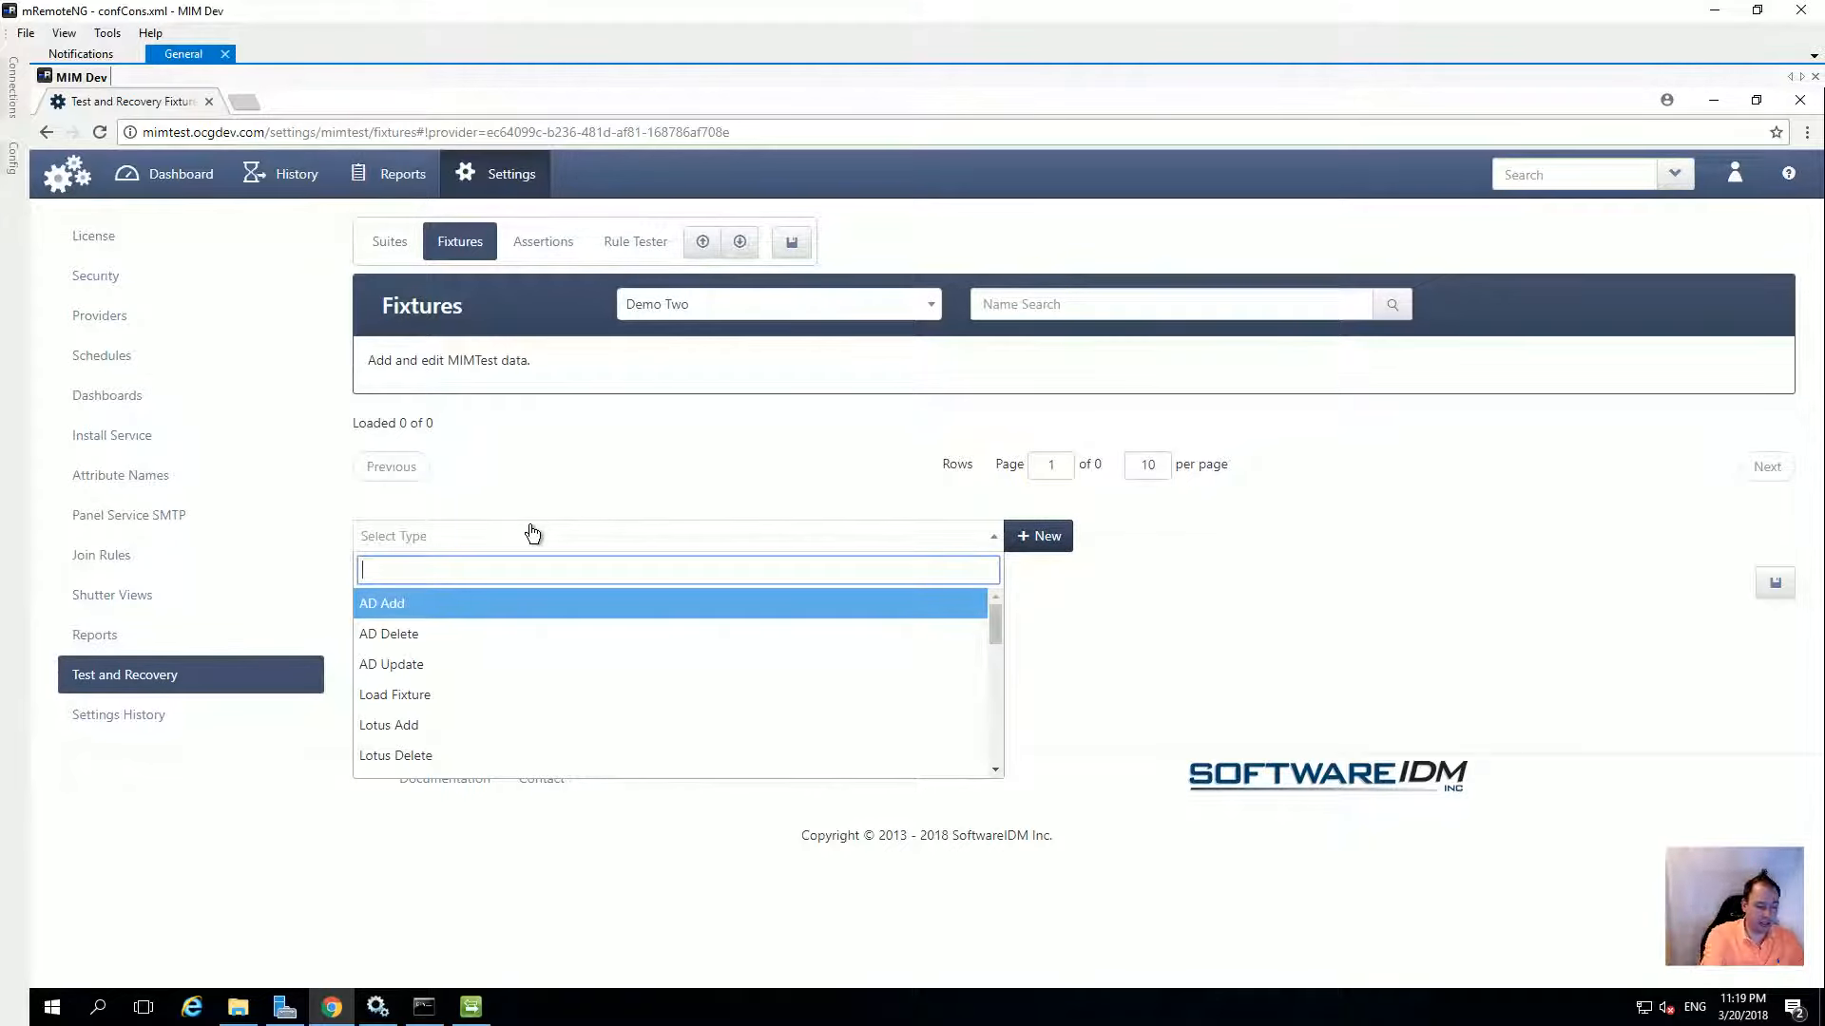
text(sql)
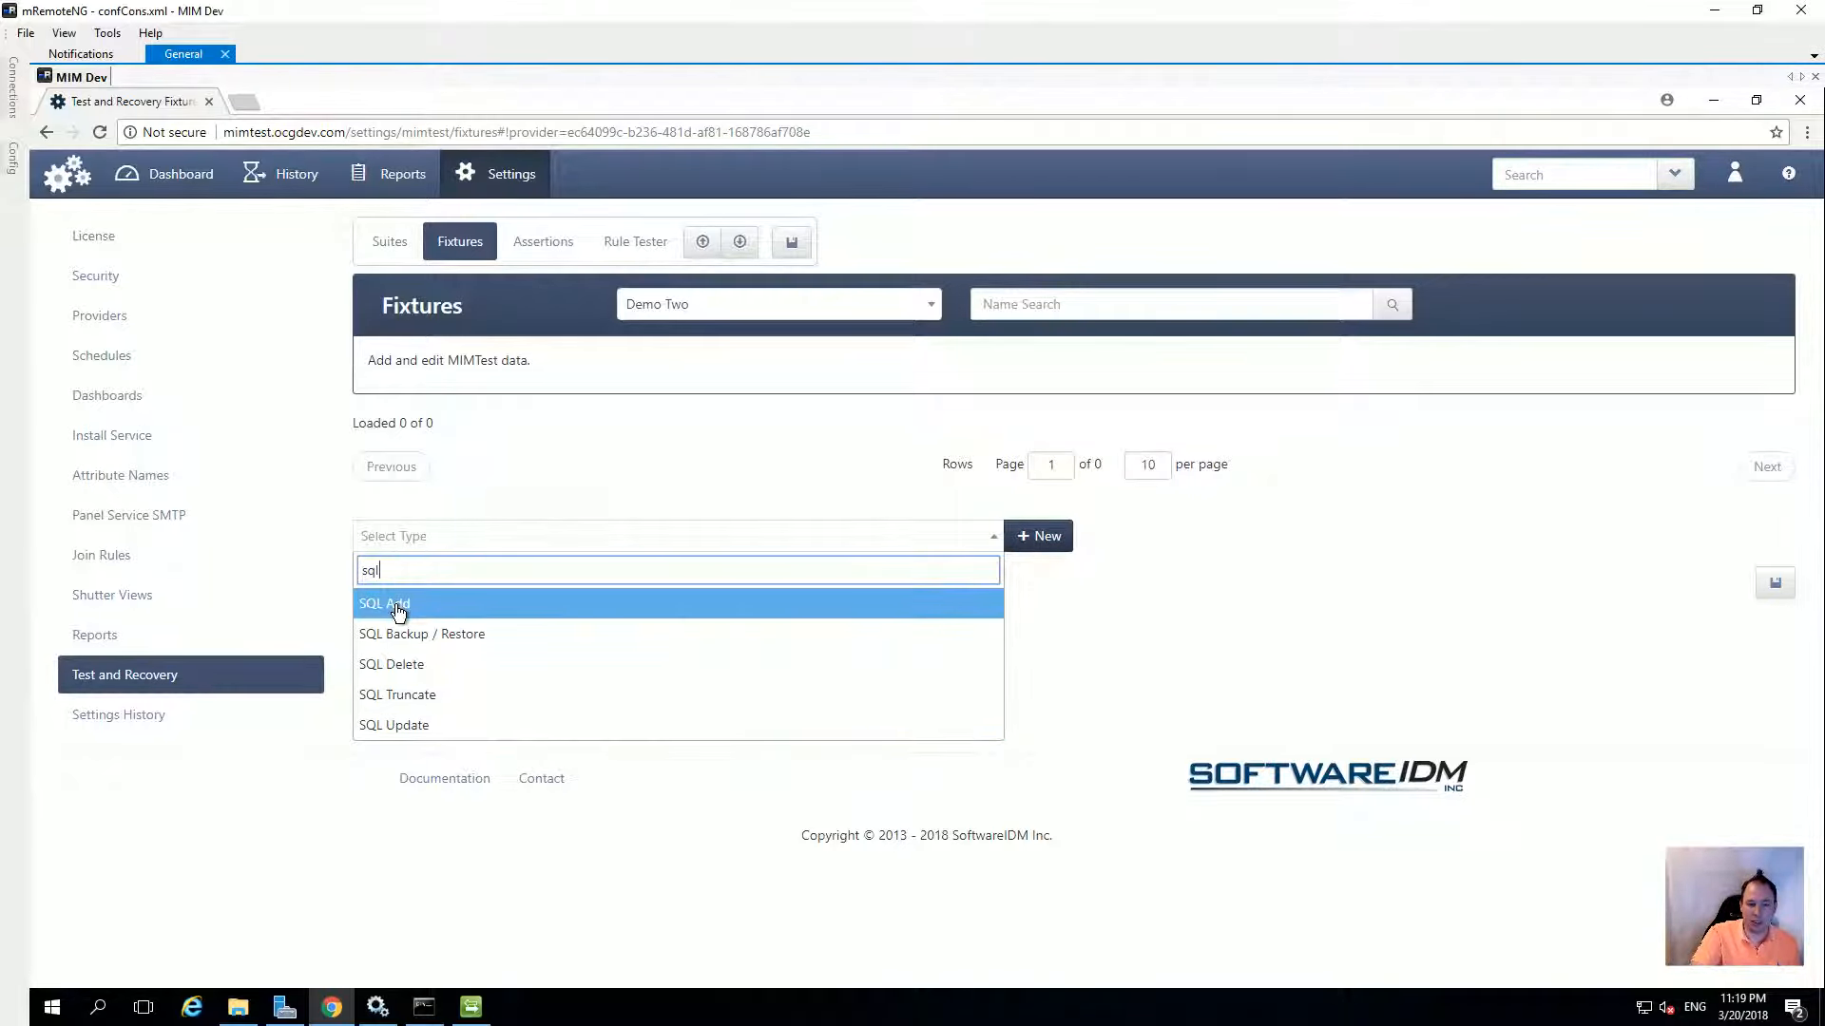
click(398, 608)
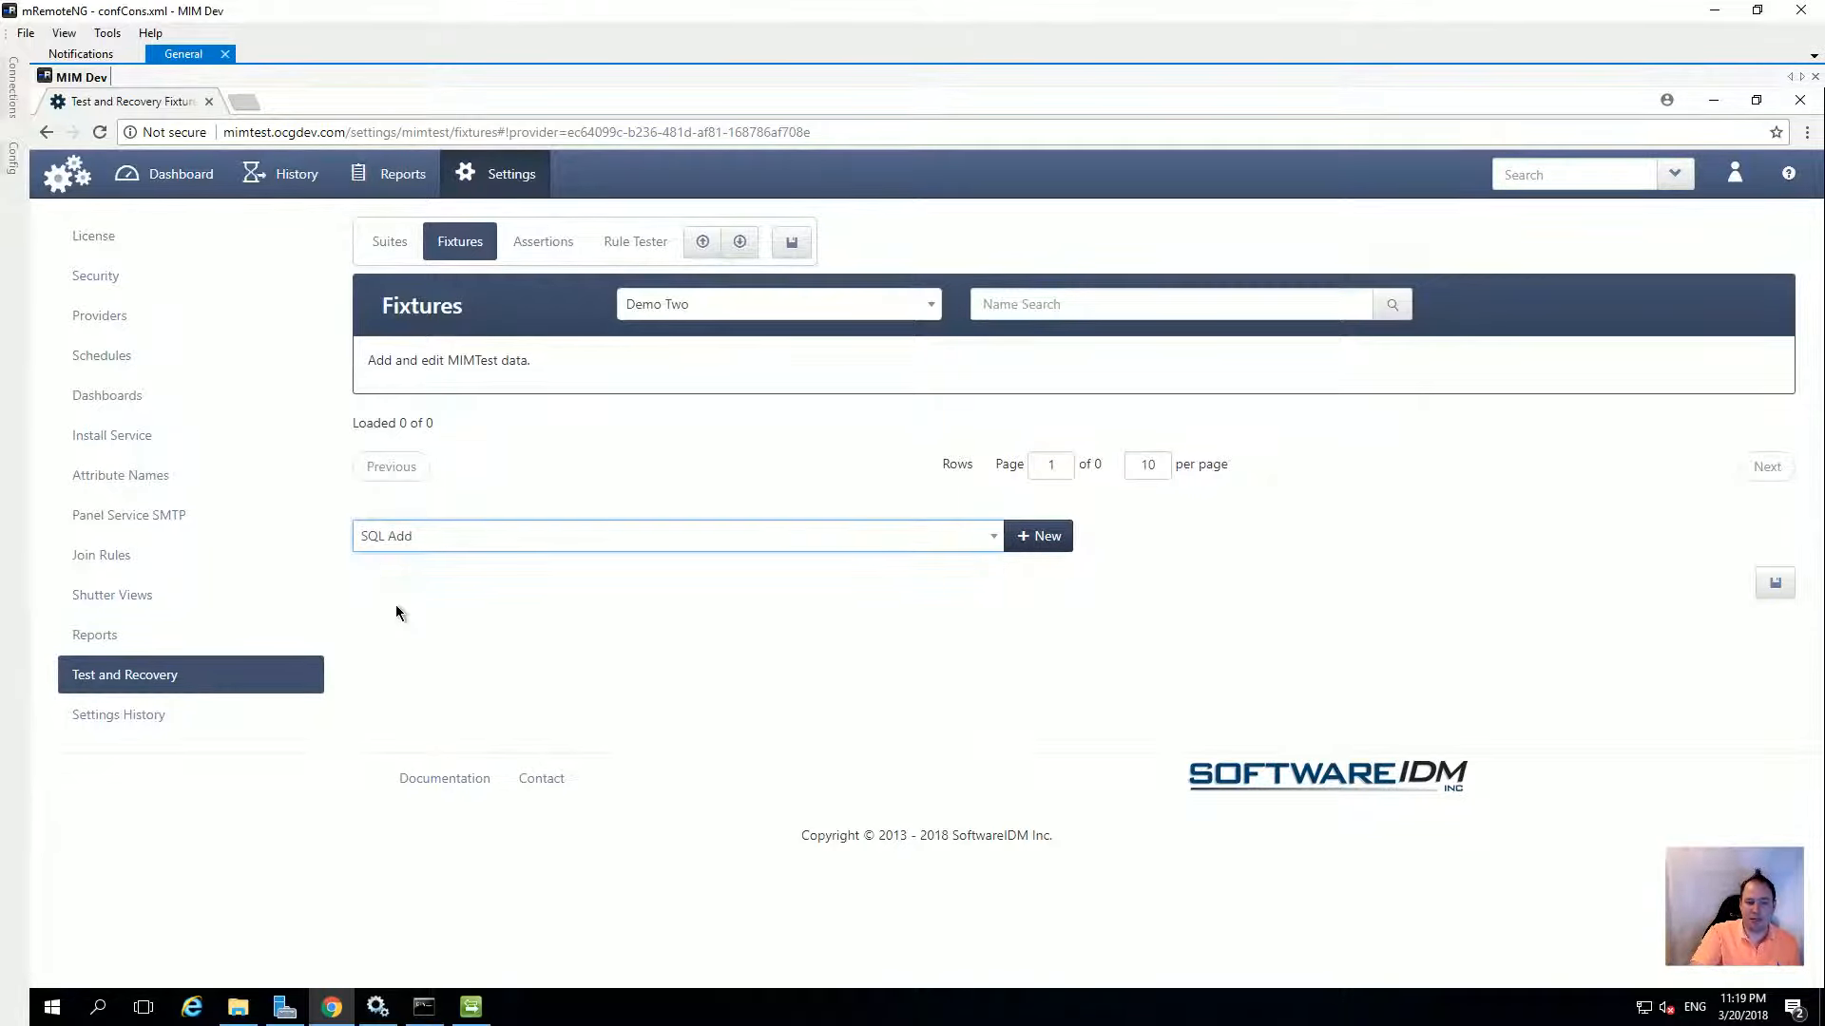
click(1049, 538)
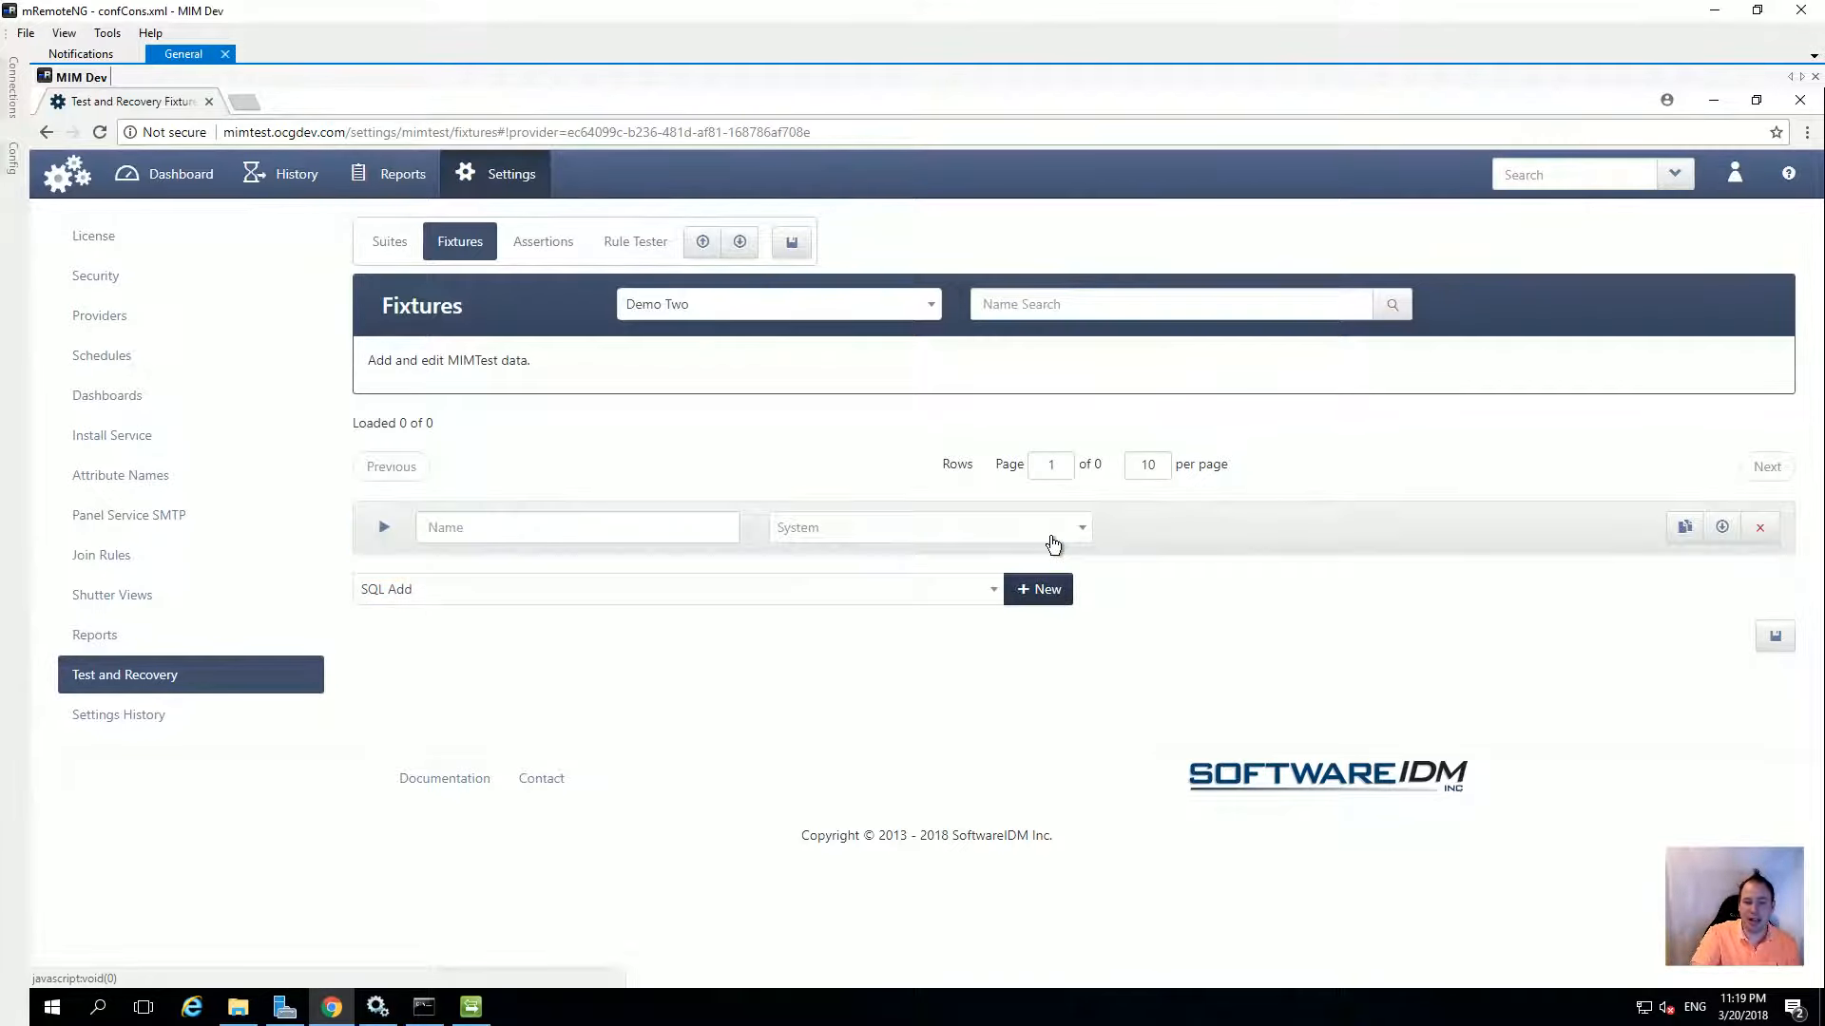
click(505, 527)
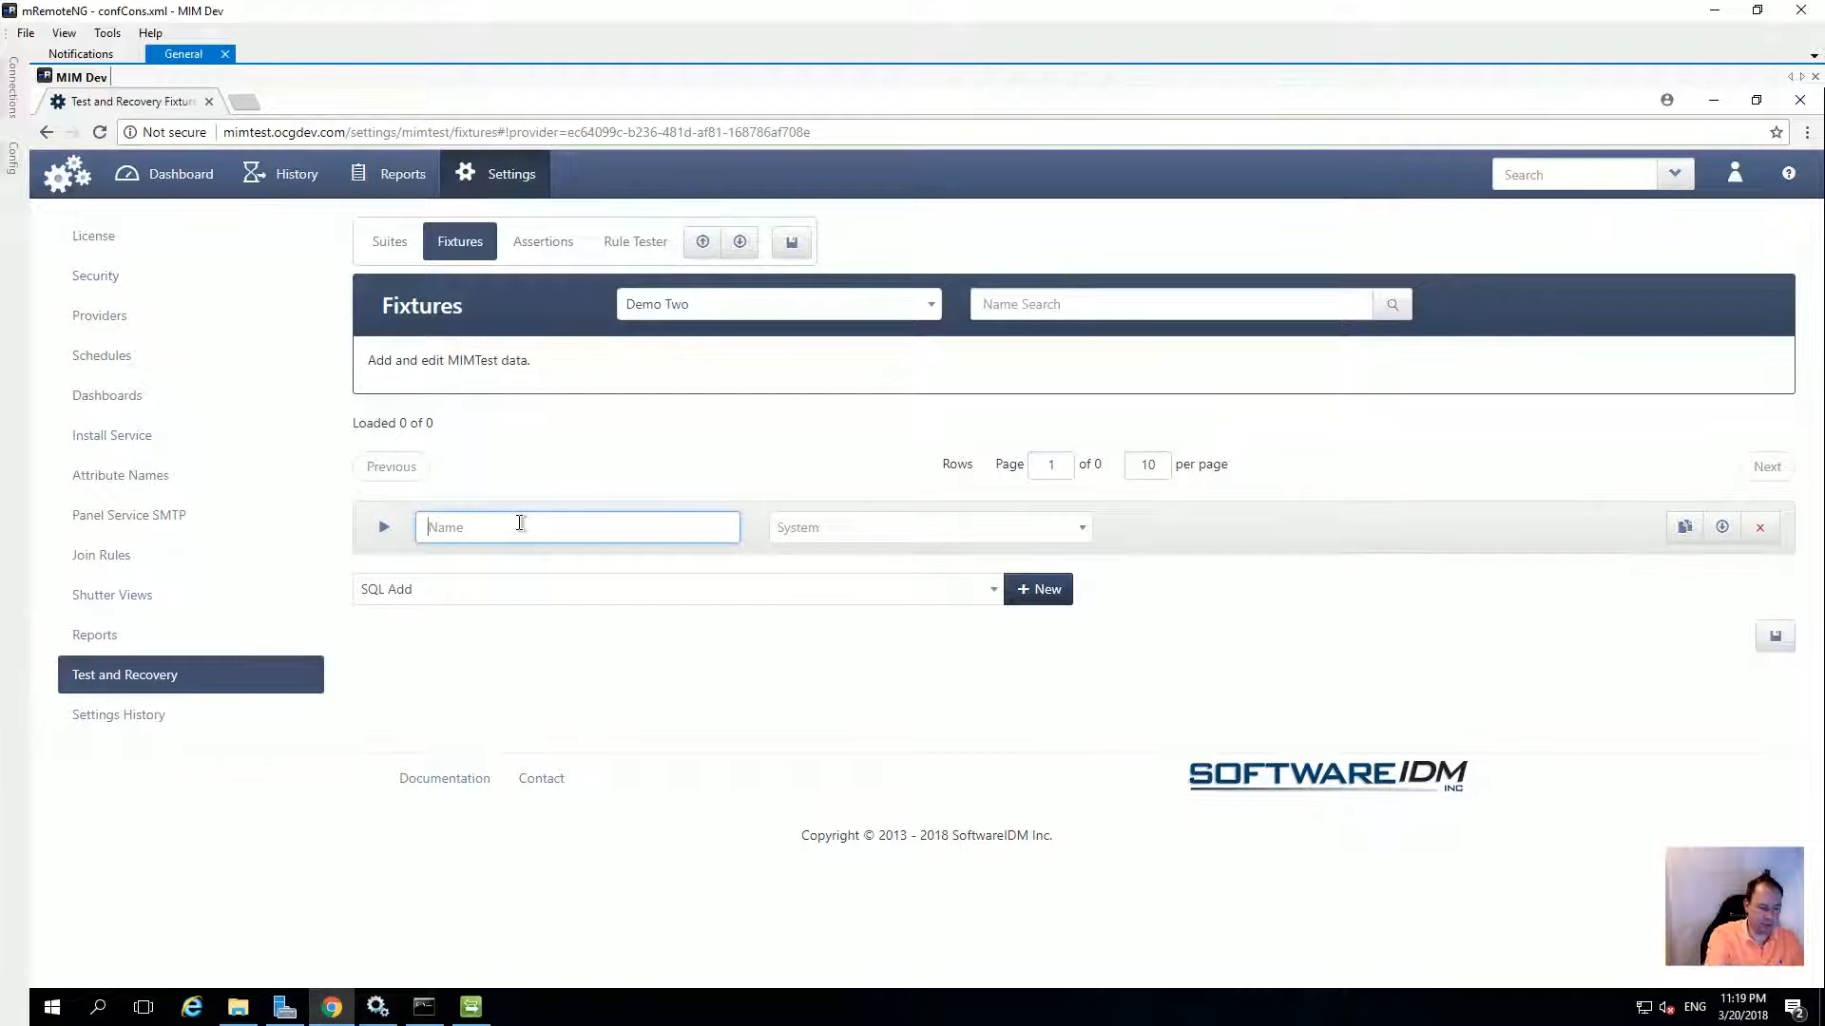
text(New User)
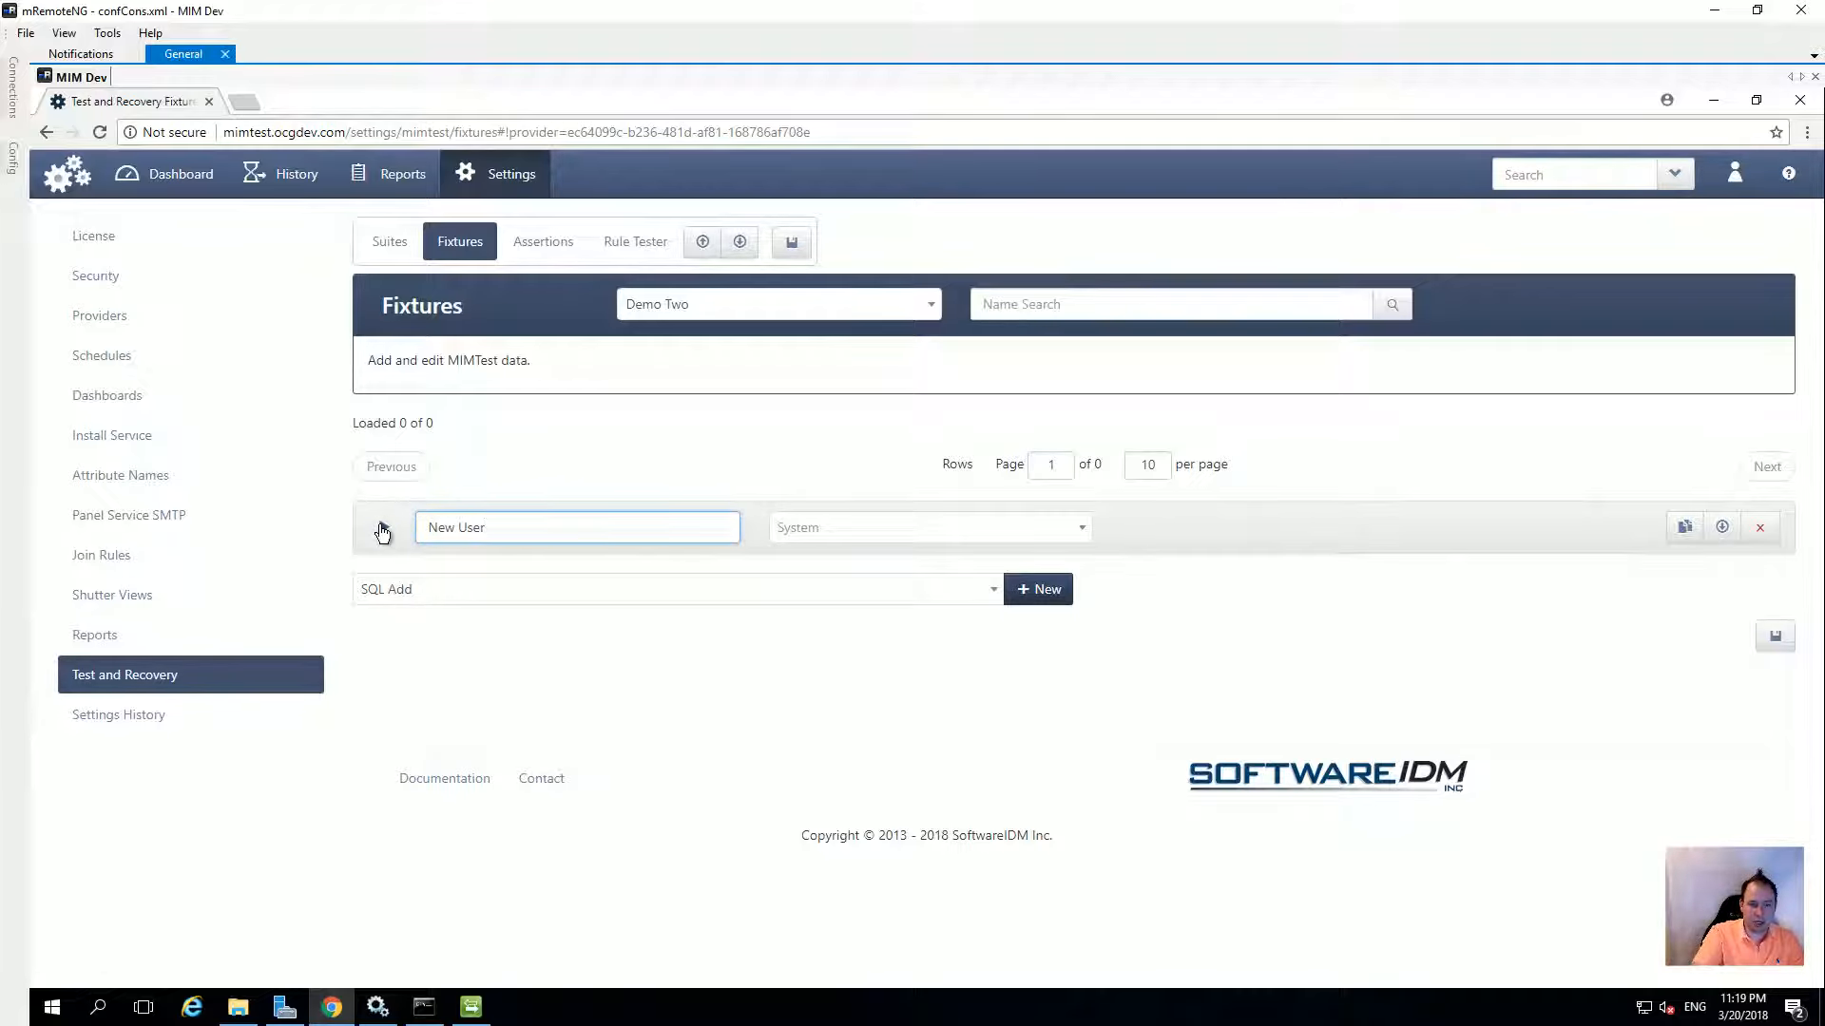
click(832, 533)
click(834, 596)
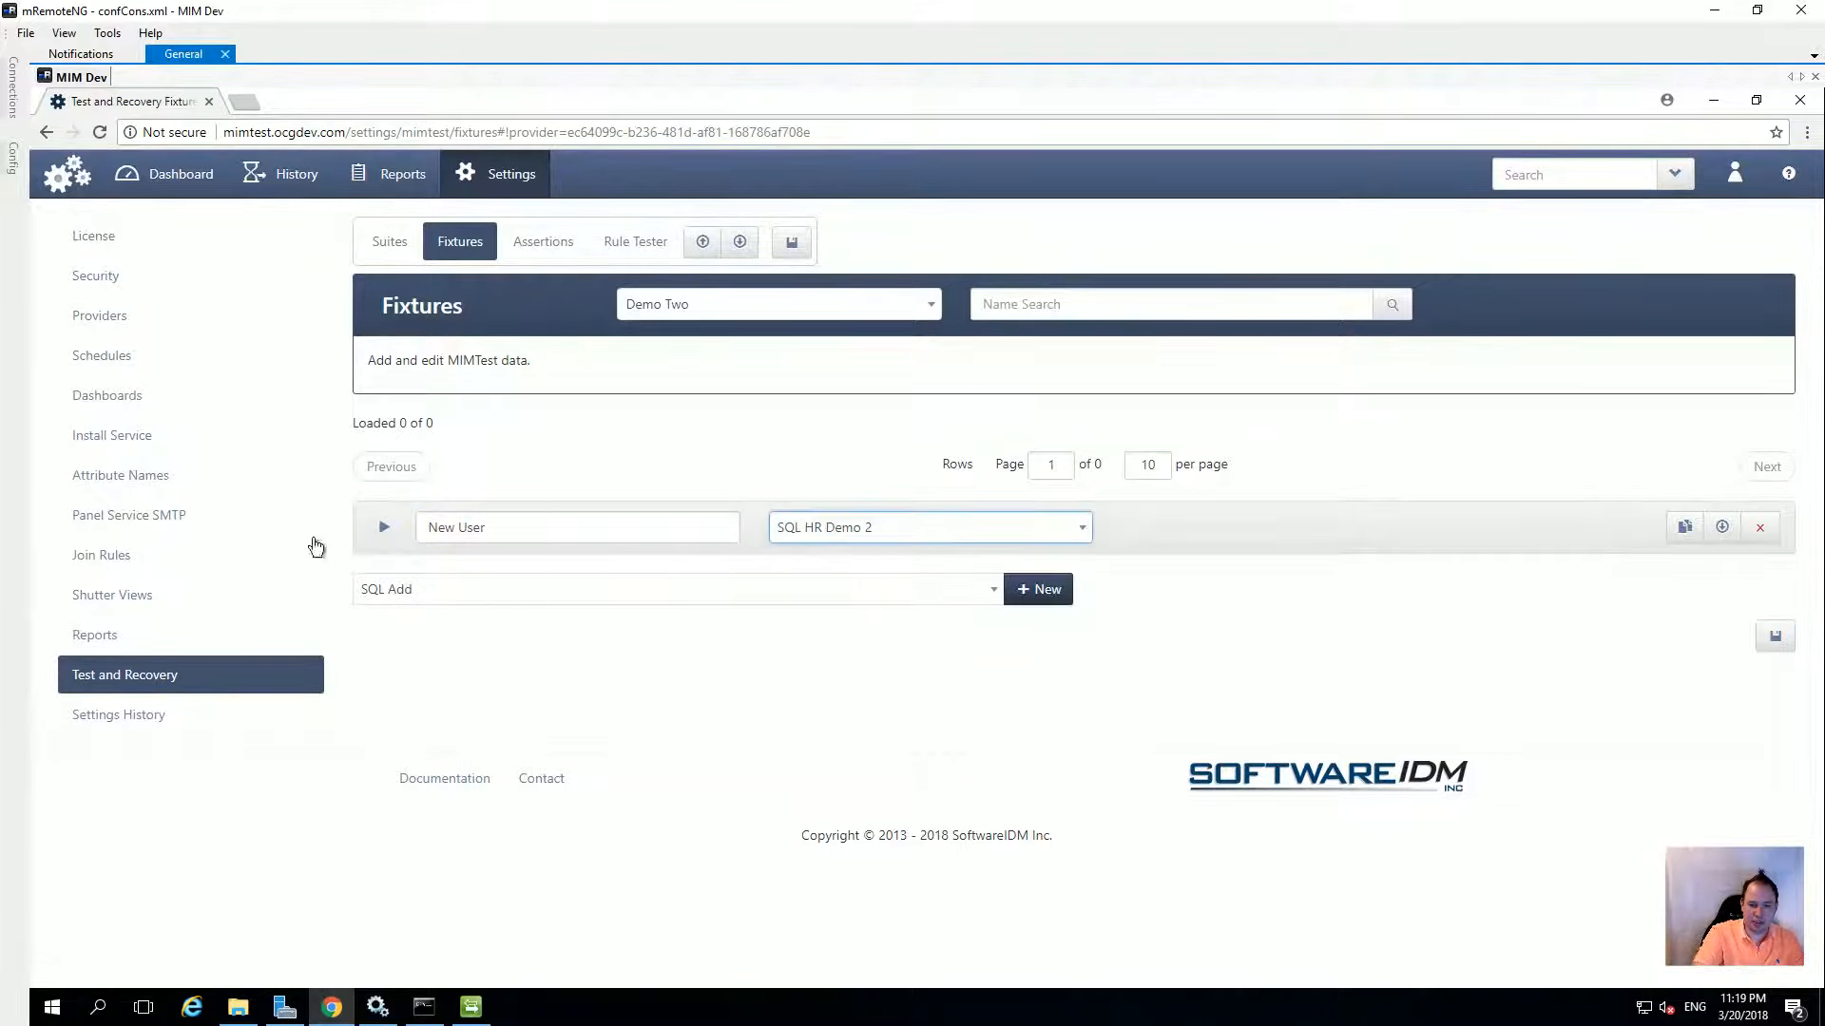
Set the New User fixture's key value to 20032018
click(383, 529)
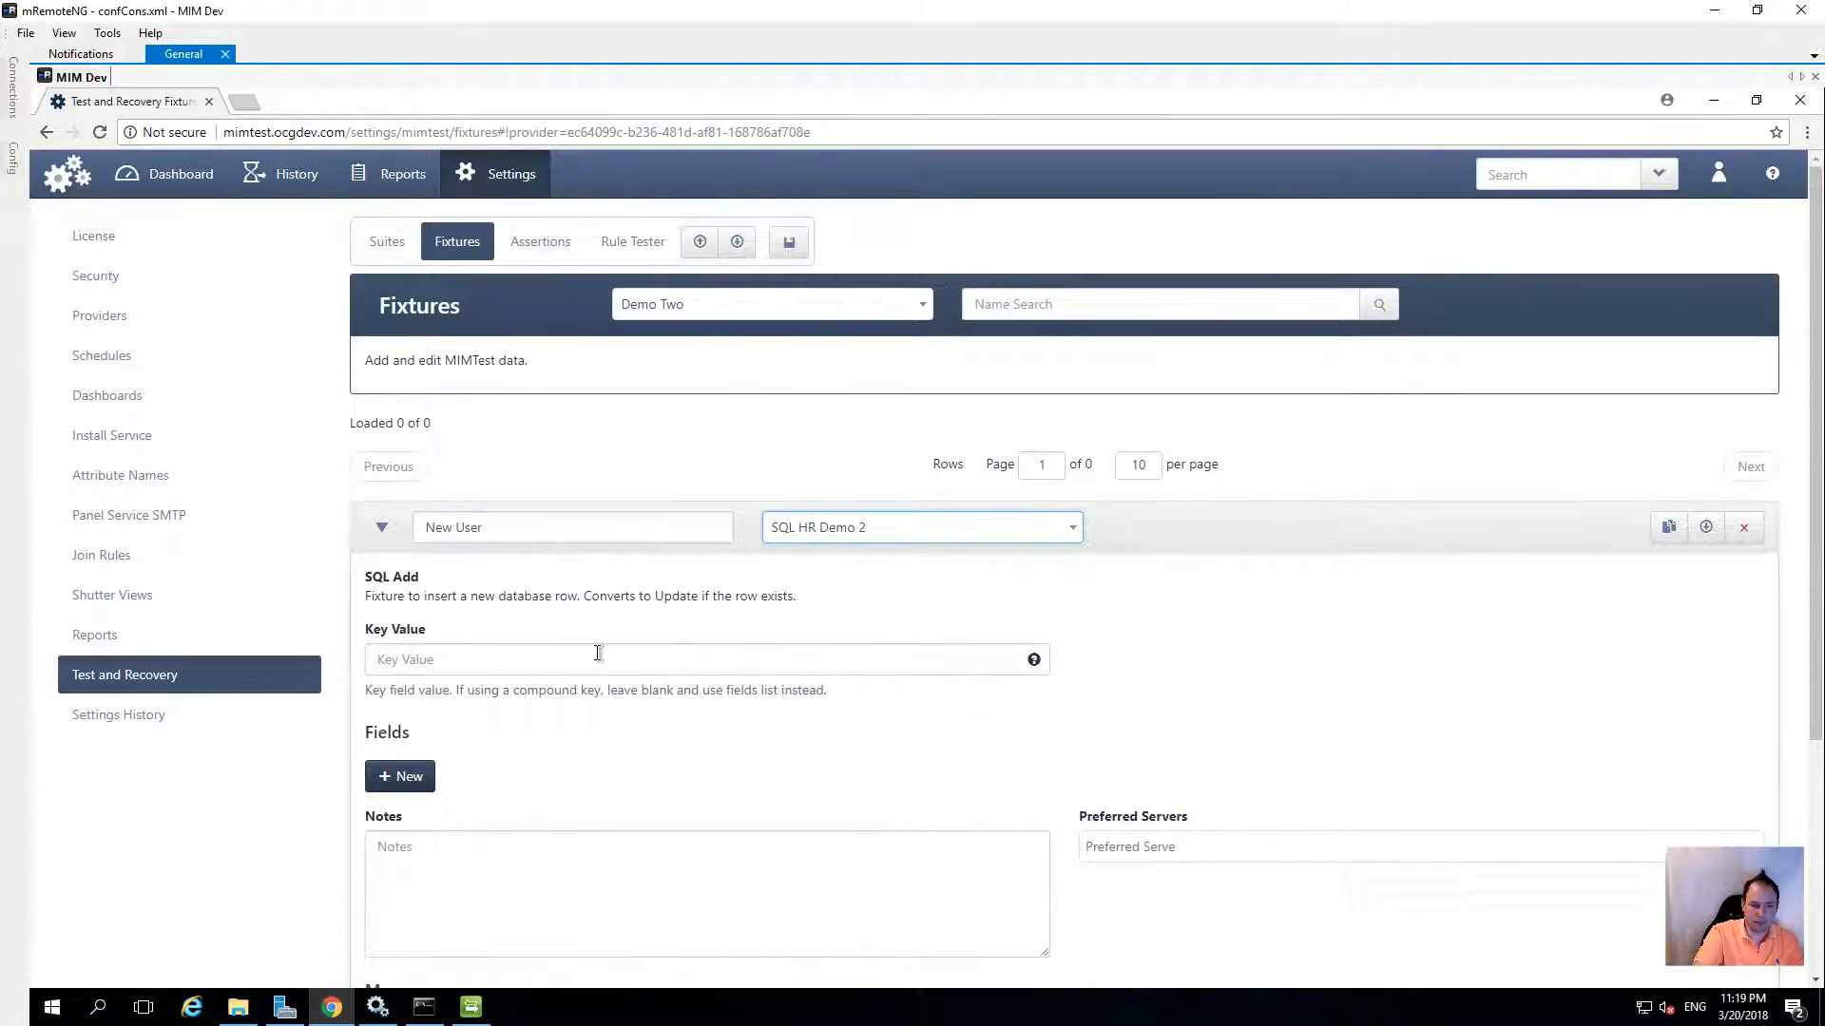
click(599, 659)
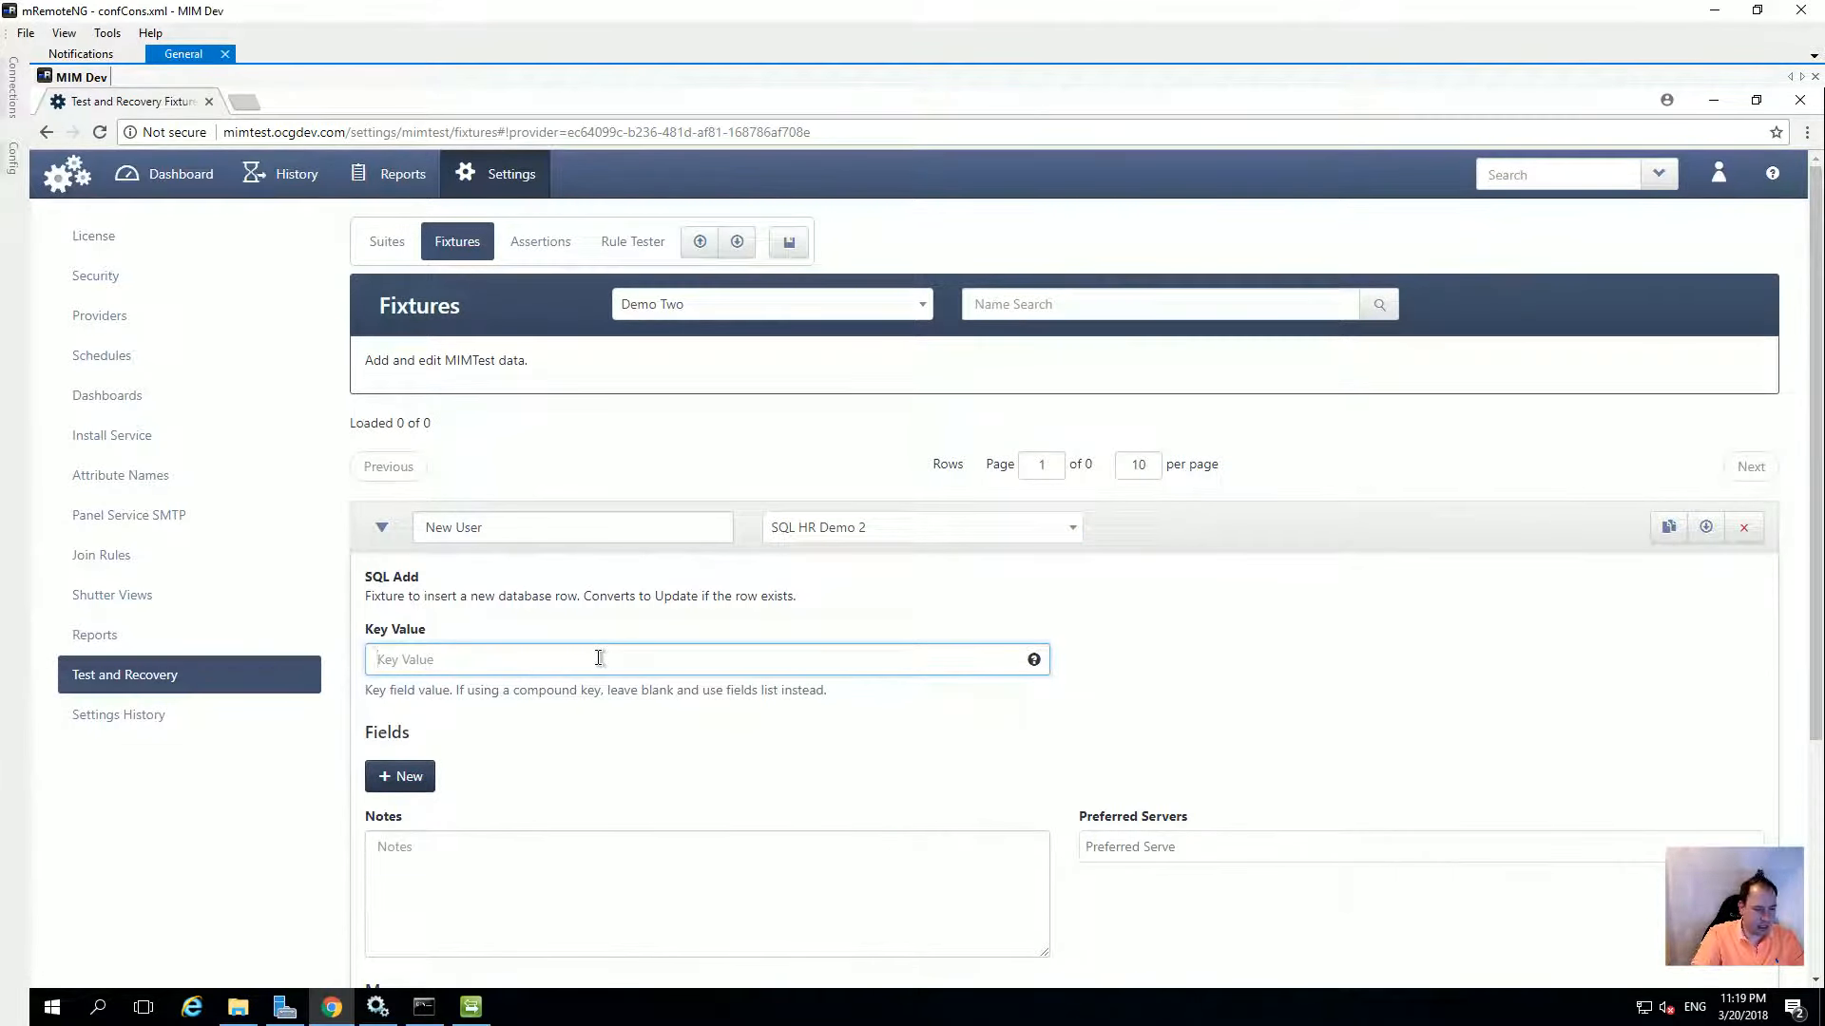
text(20)
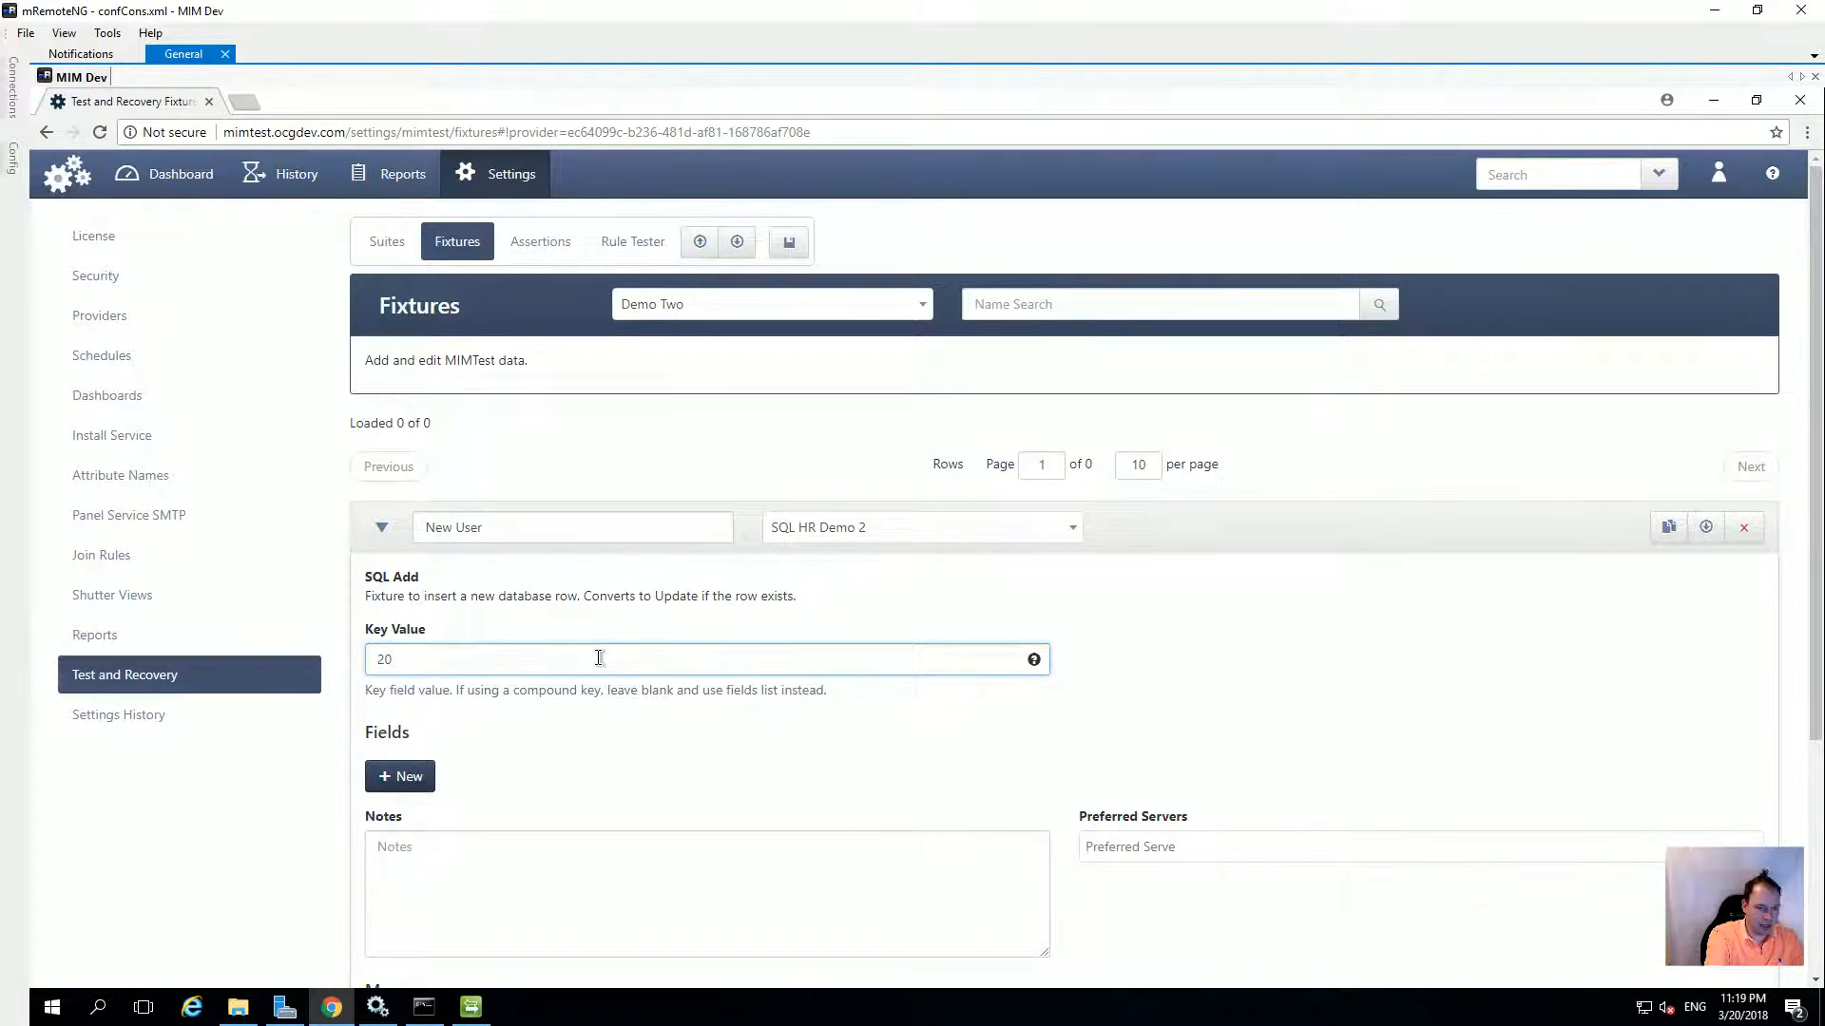
text(032018)
scroll(487, 776, down, 1)
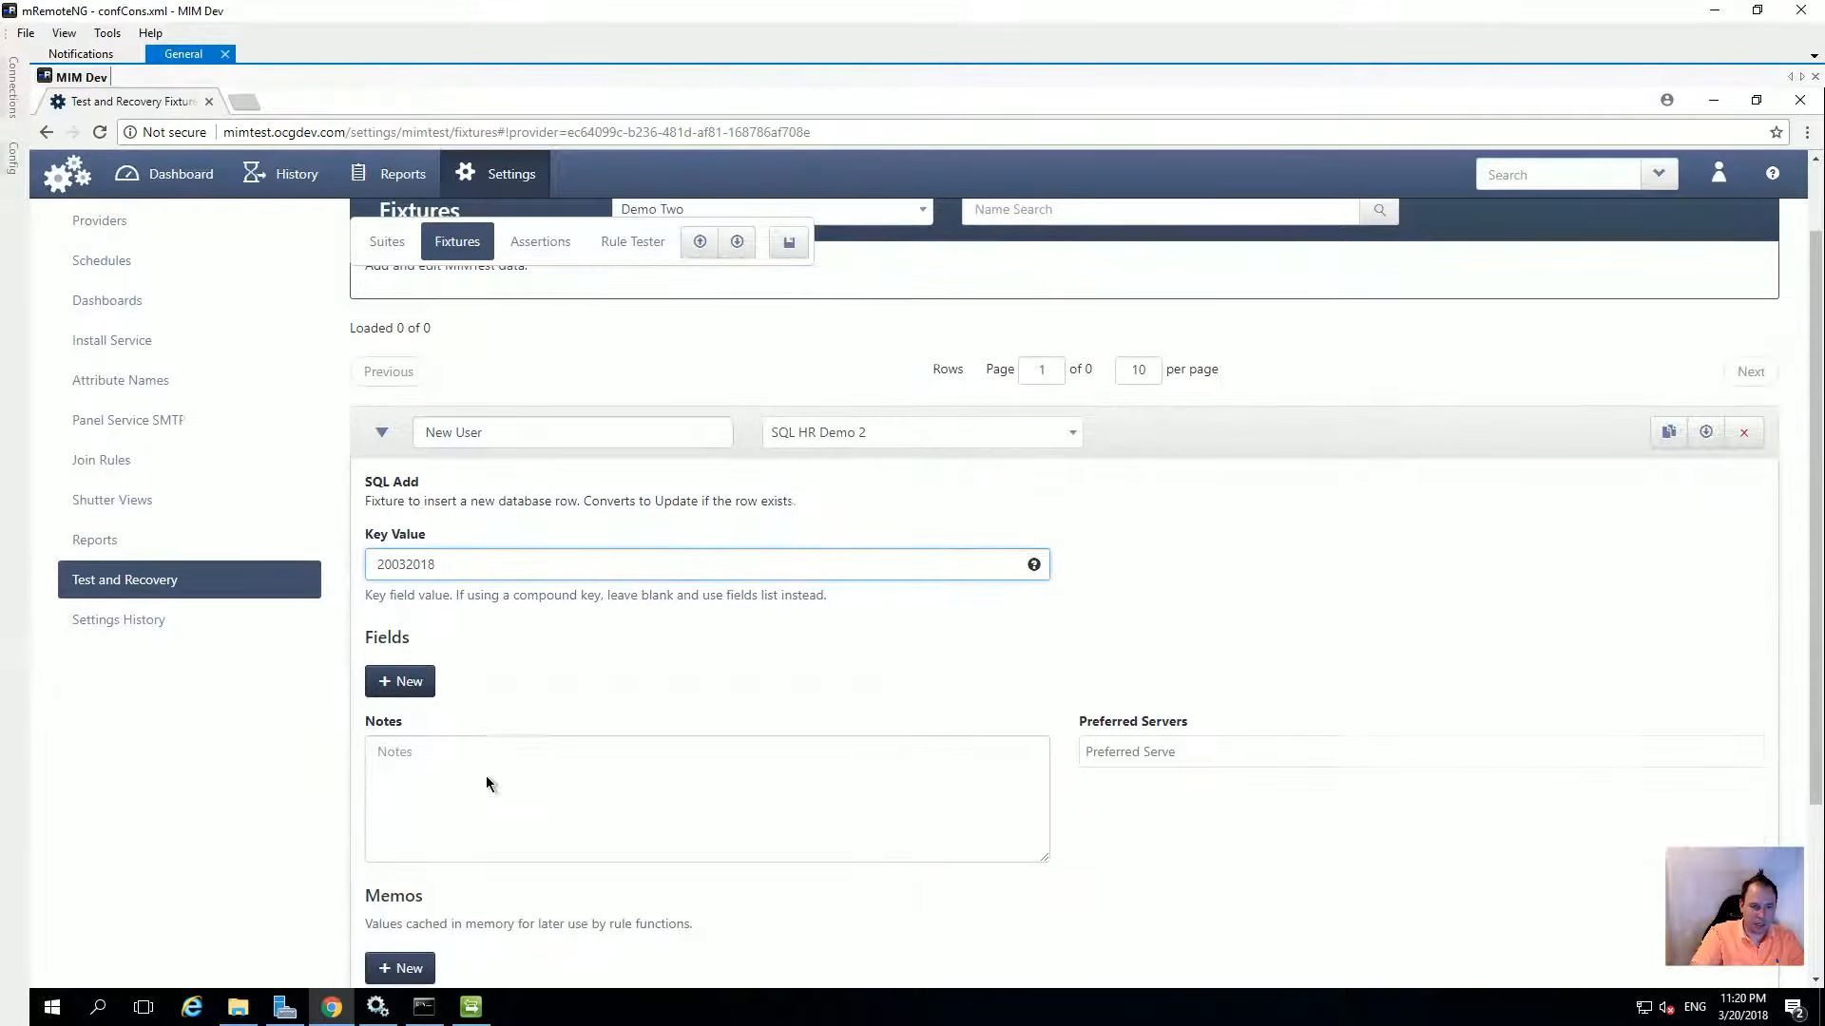
Add FirstName and LastName fields with the new user's first and last name
click(433, 685)
click(473, 689)
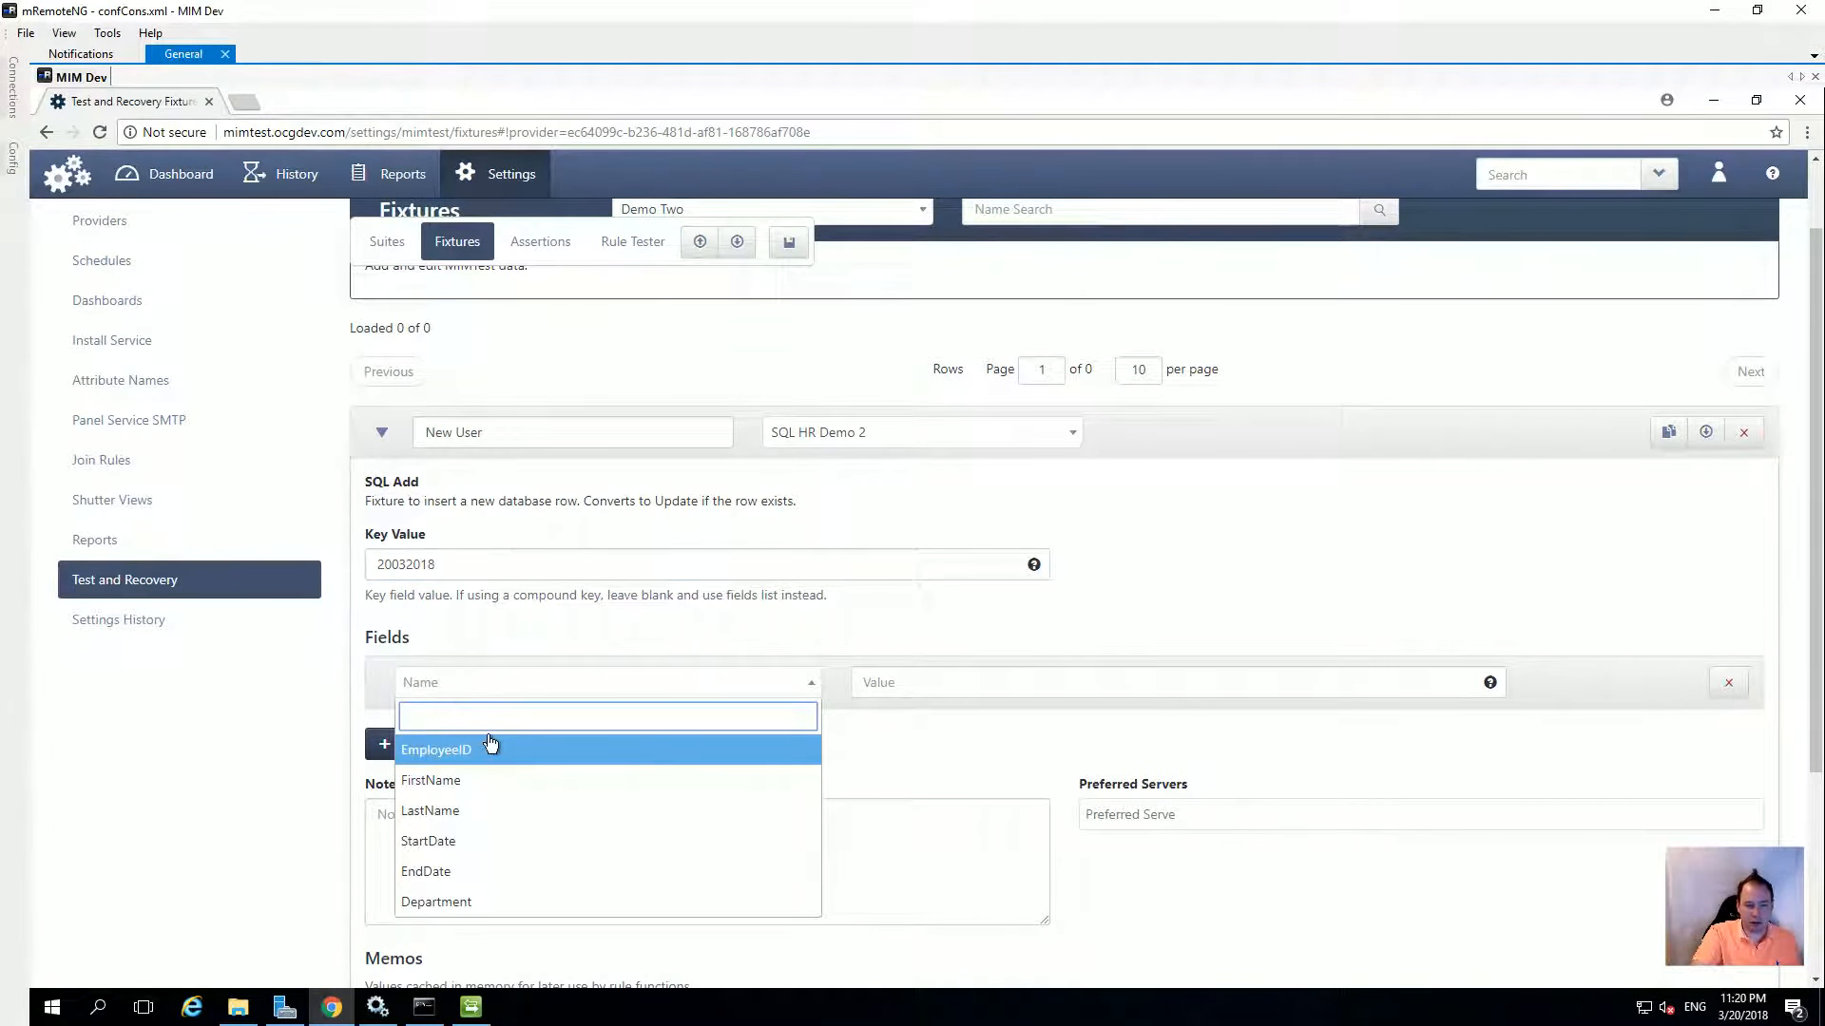
click(453, 786)
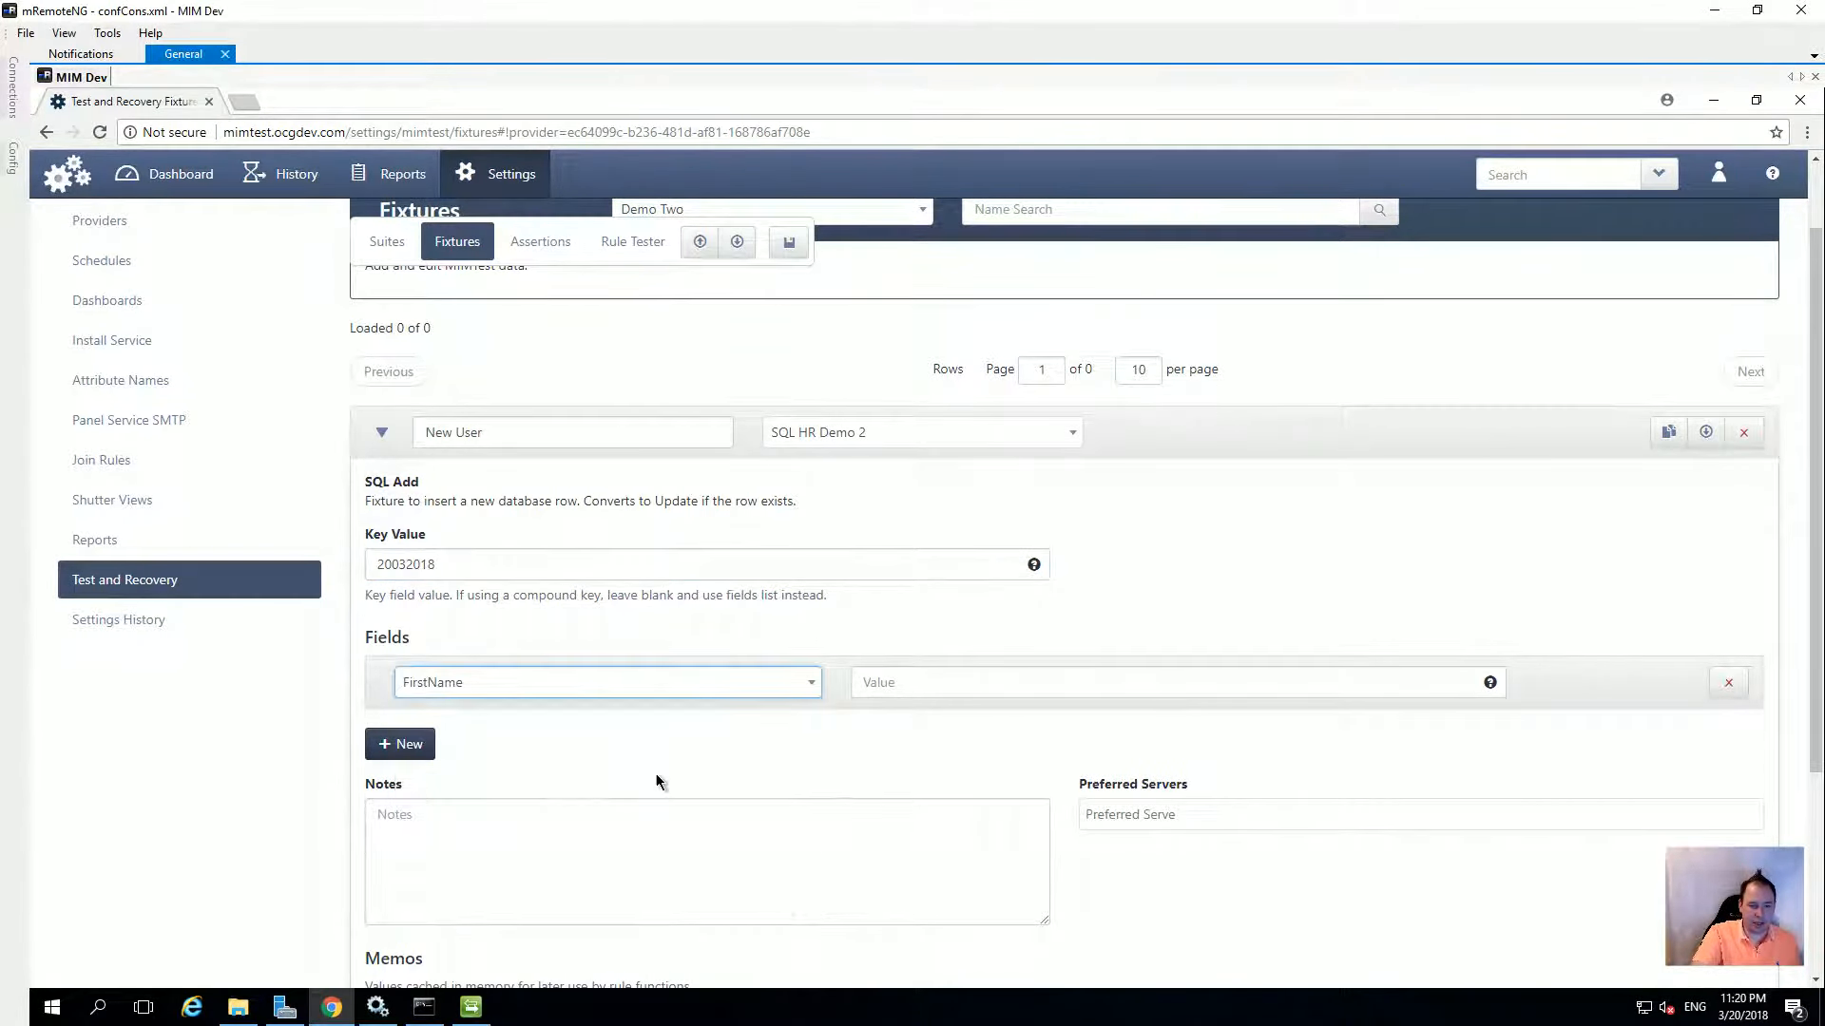
click(940, 682)
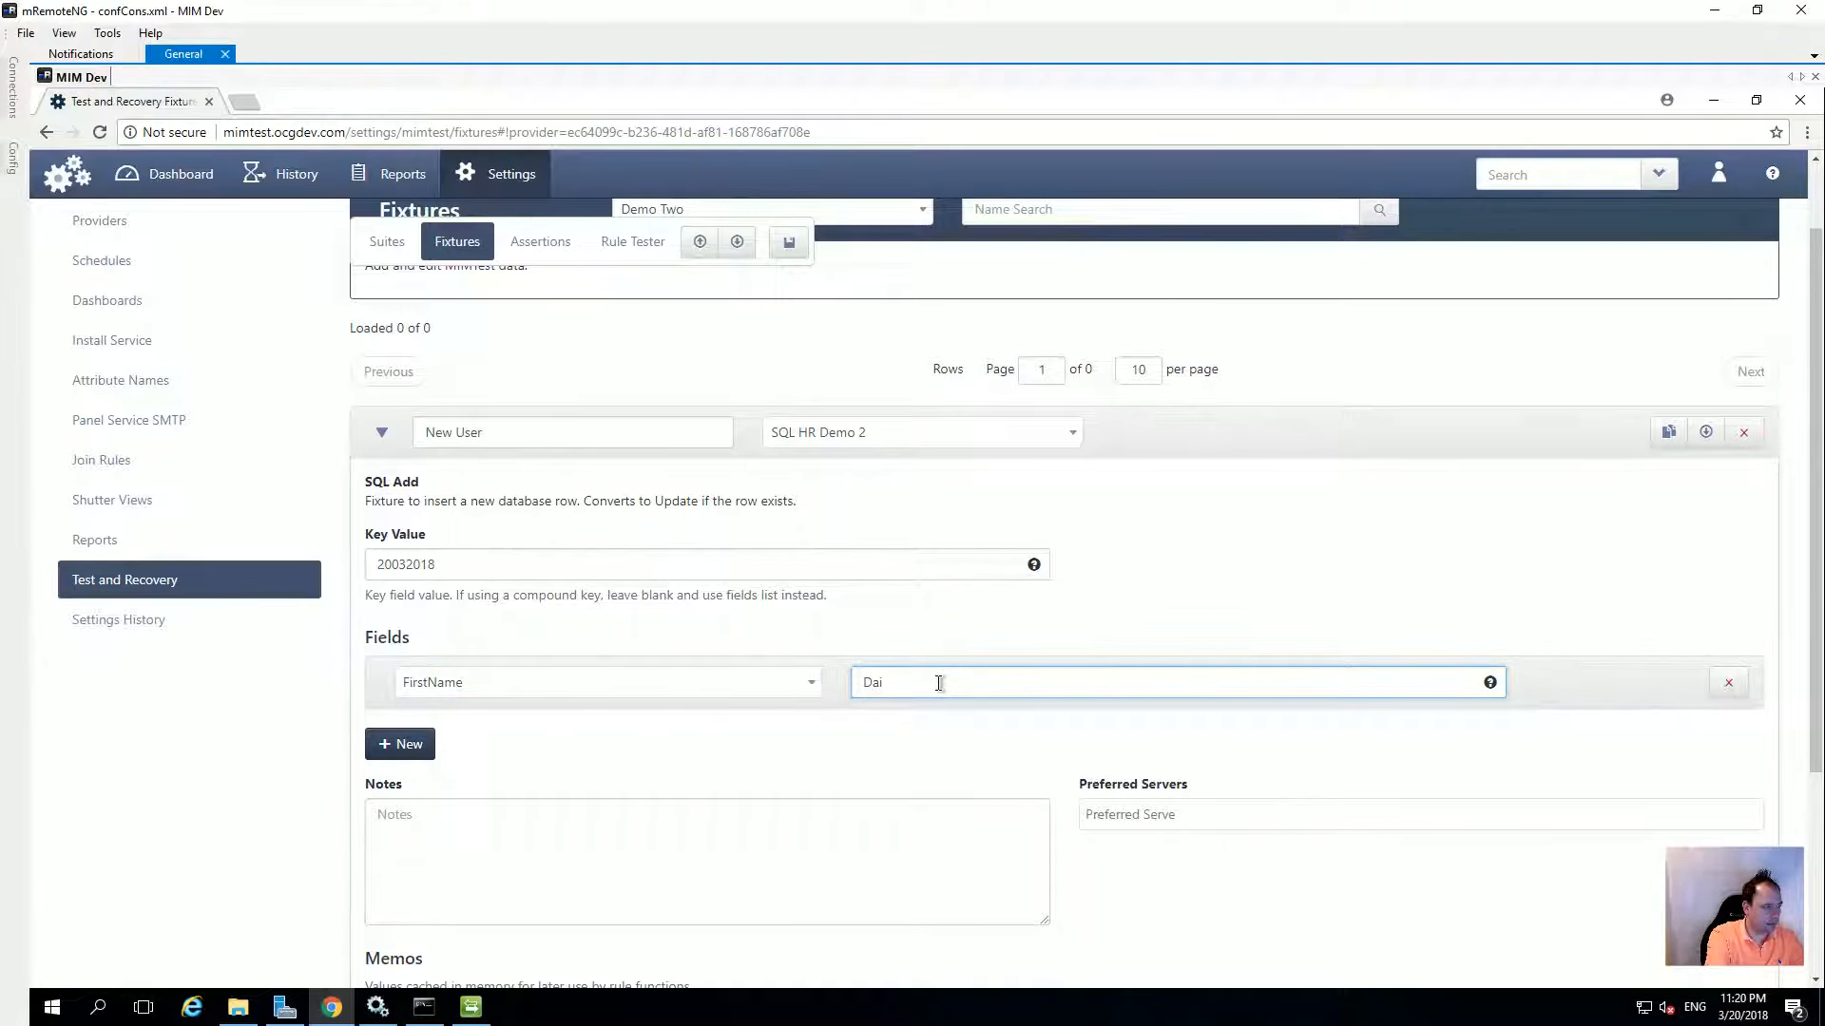
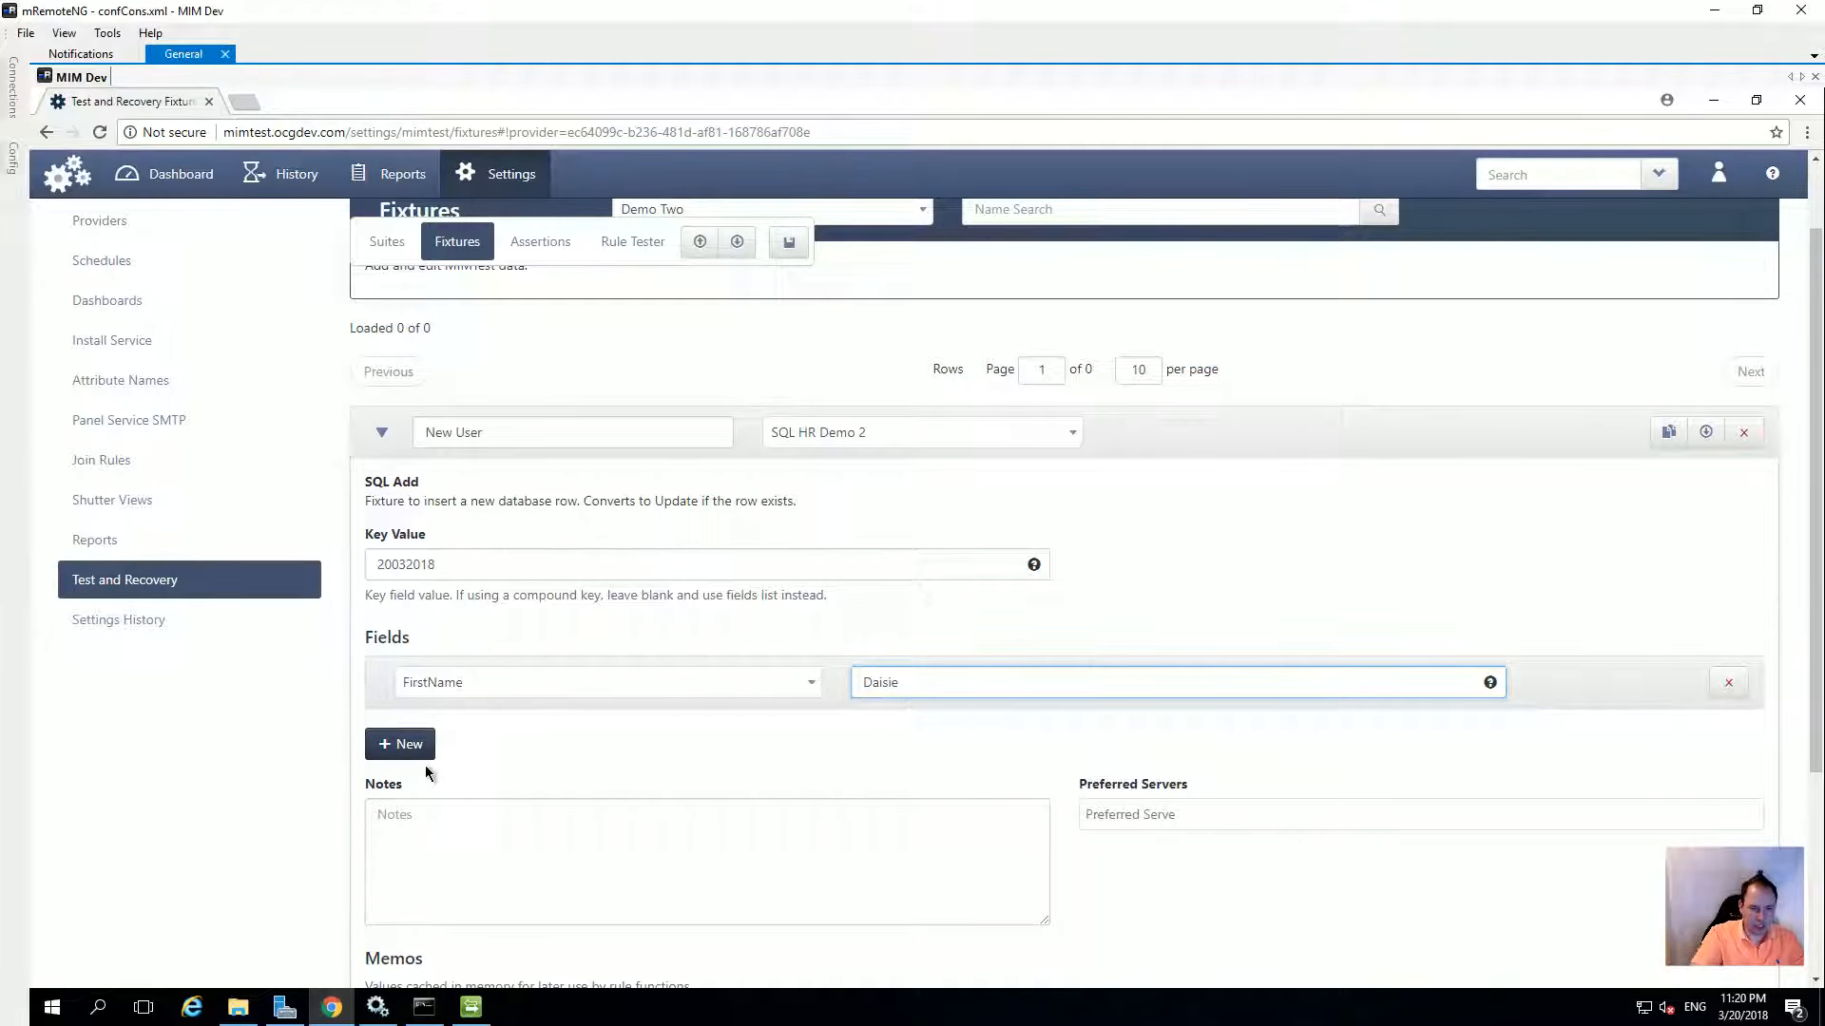
click(423, 750)
click(477, 751)
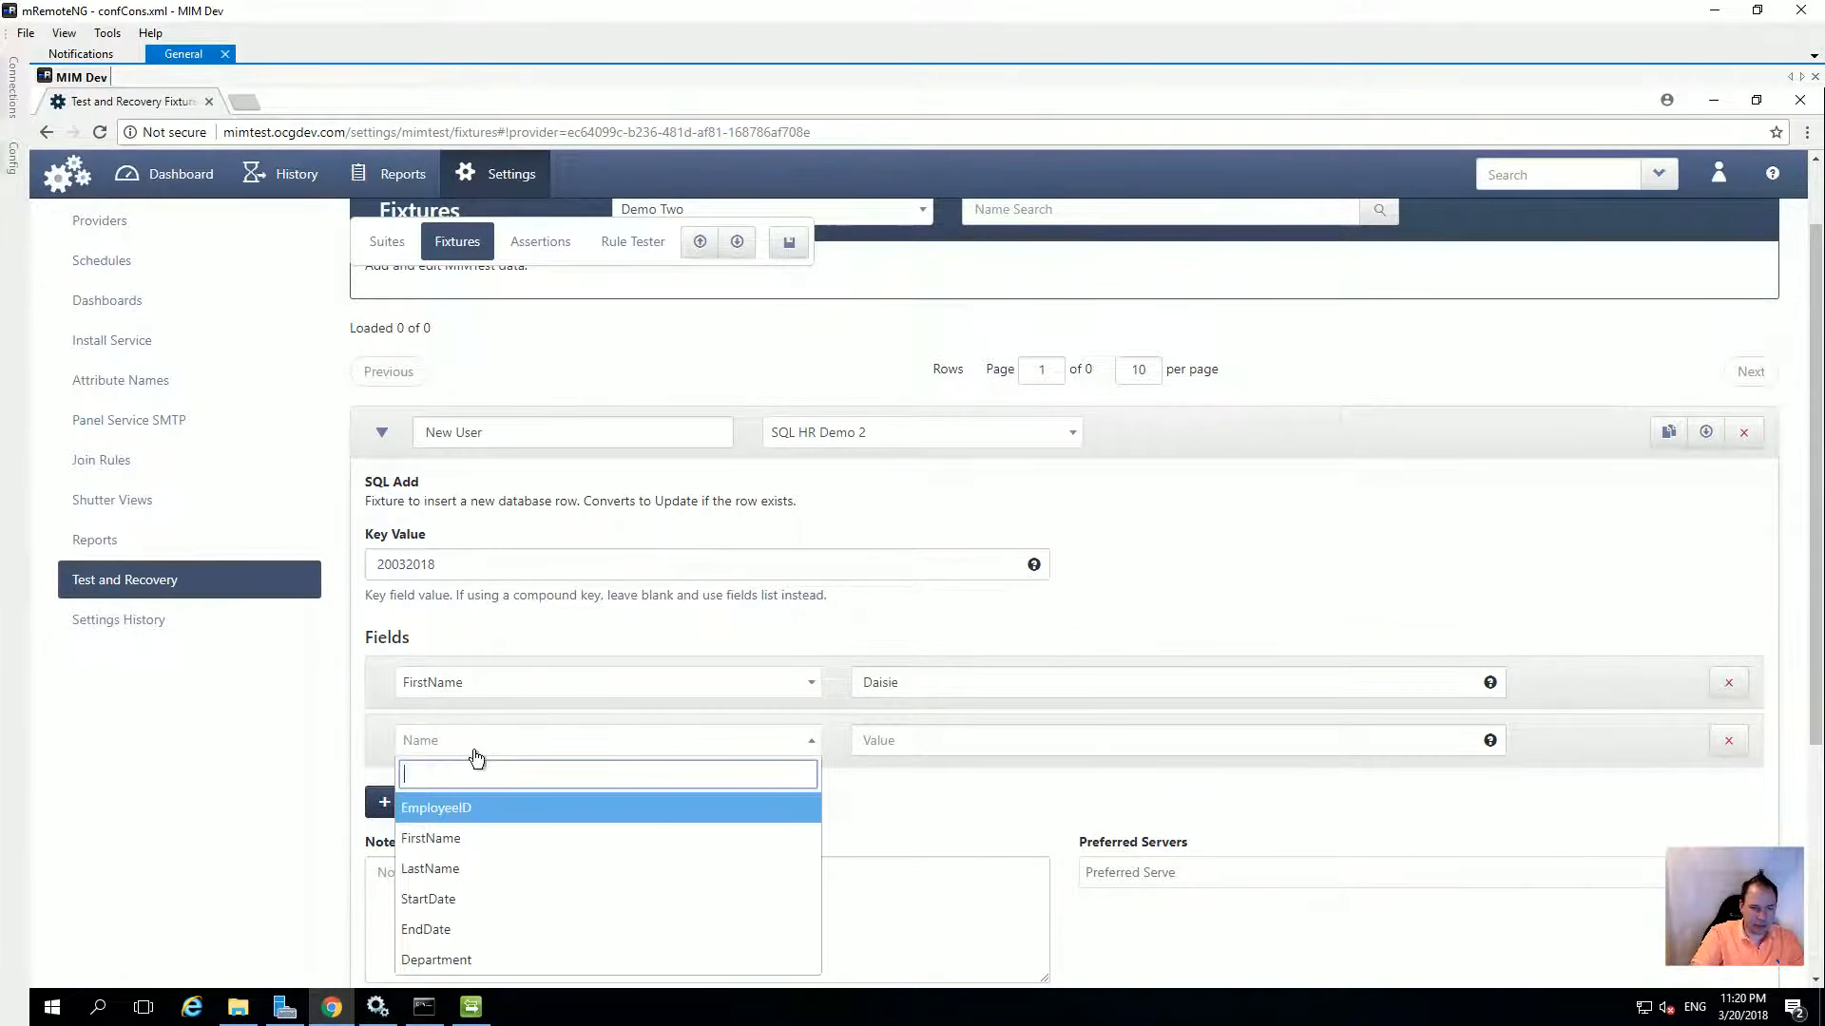
click(456, 867)
click(909, 745)
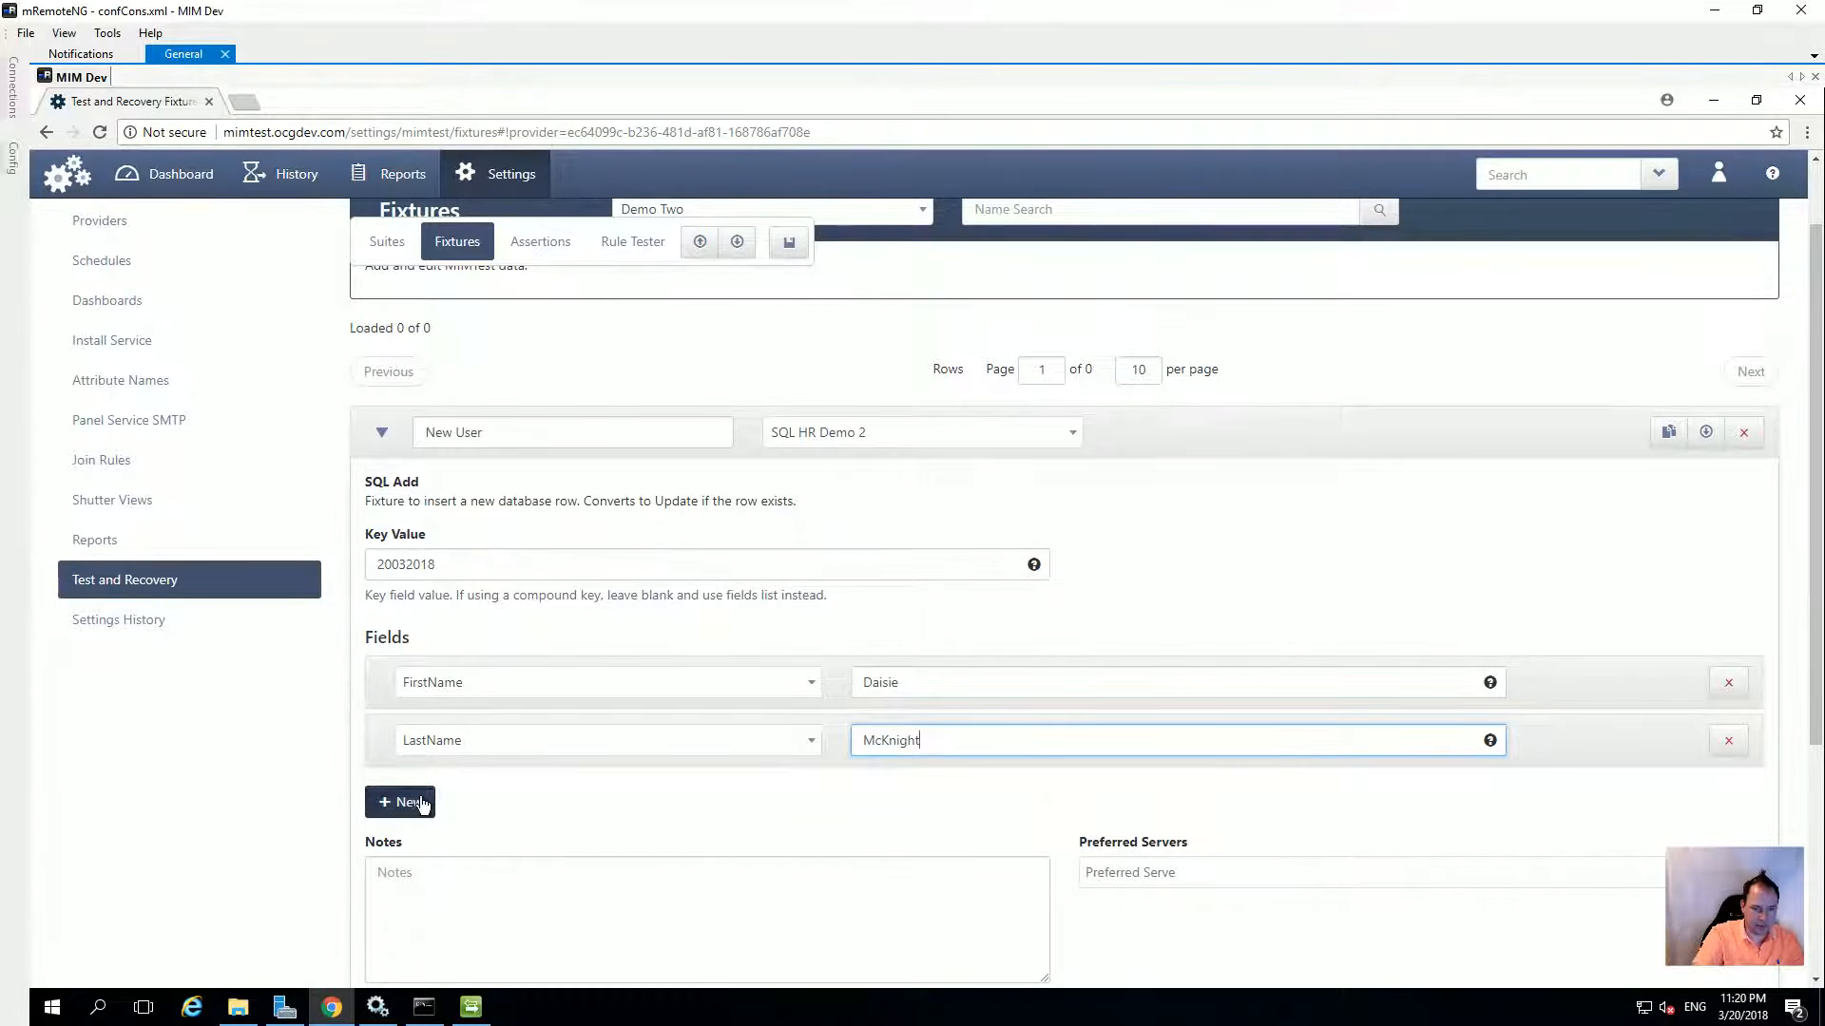
Add StartDate 2018-03-20 and EndDate 9999-12-31 fields to the fixture
click(423, 805)
click(460, 803)
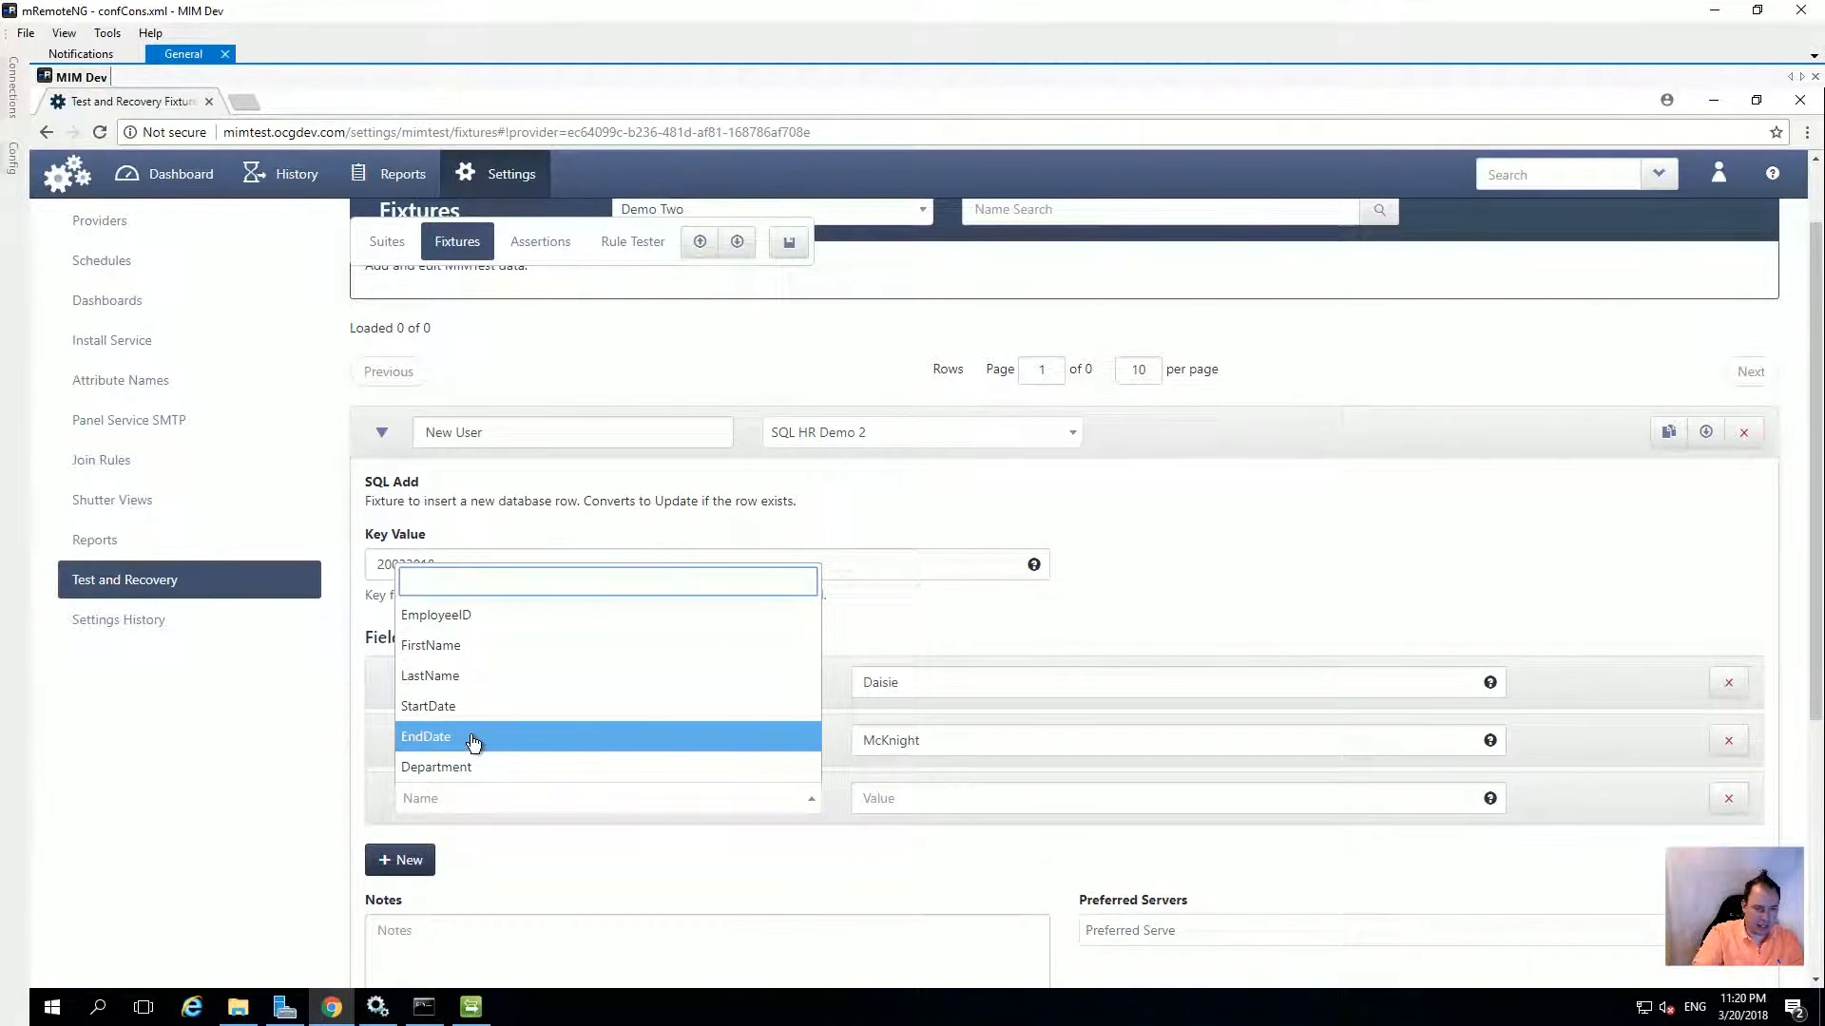
click(460, 708)
click(885, 802)
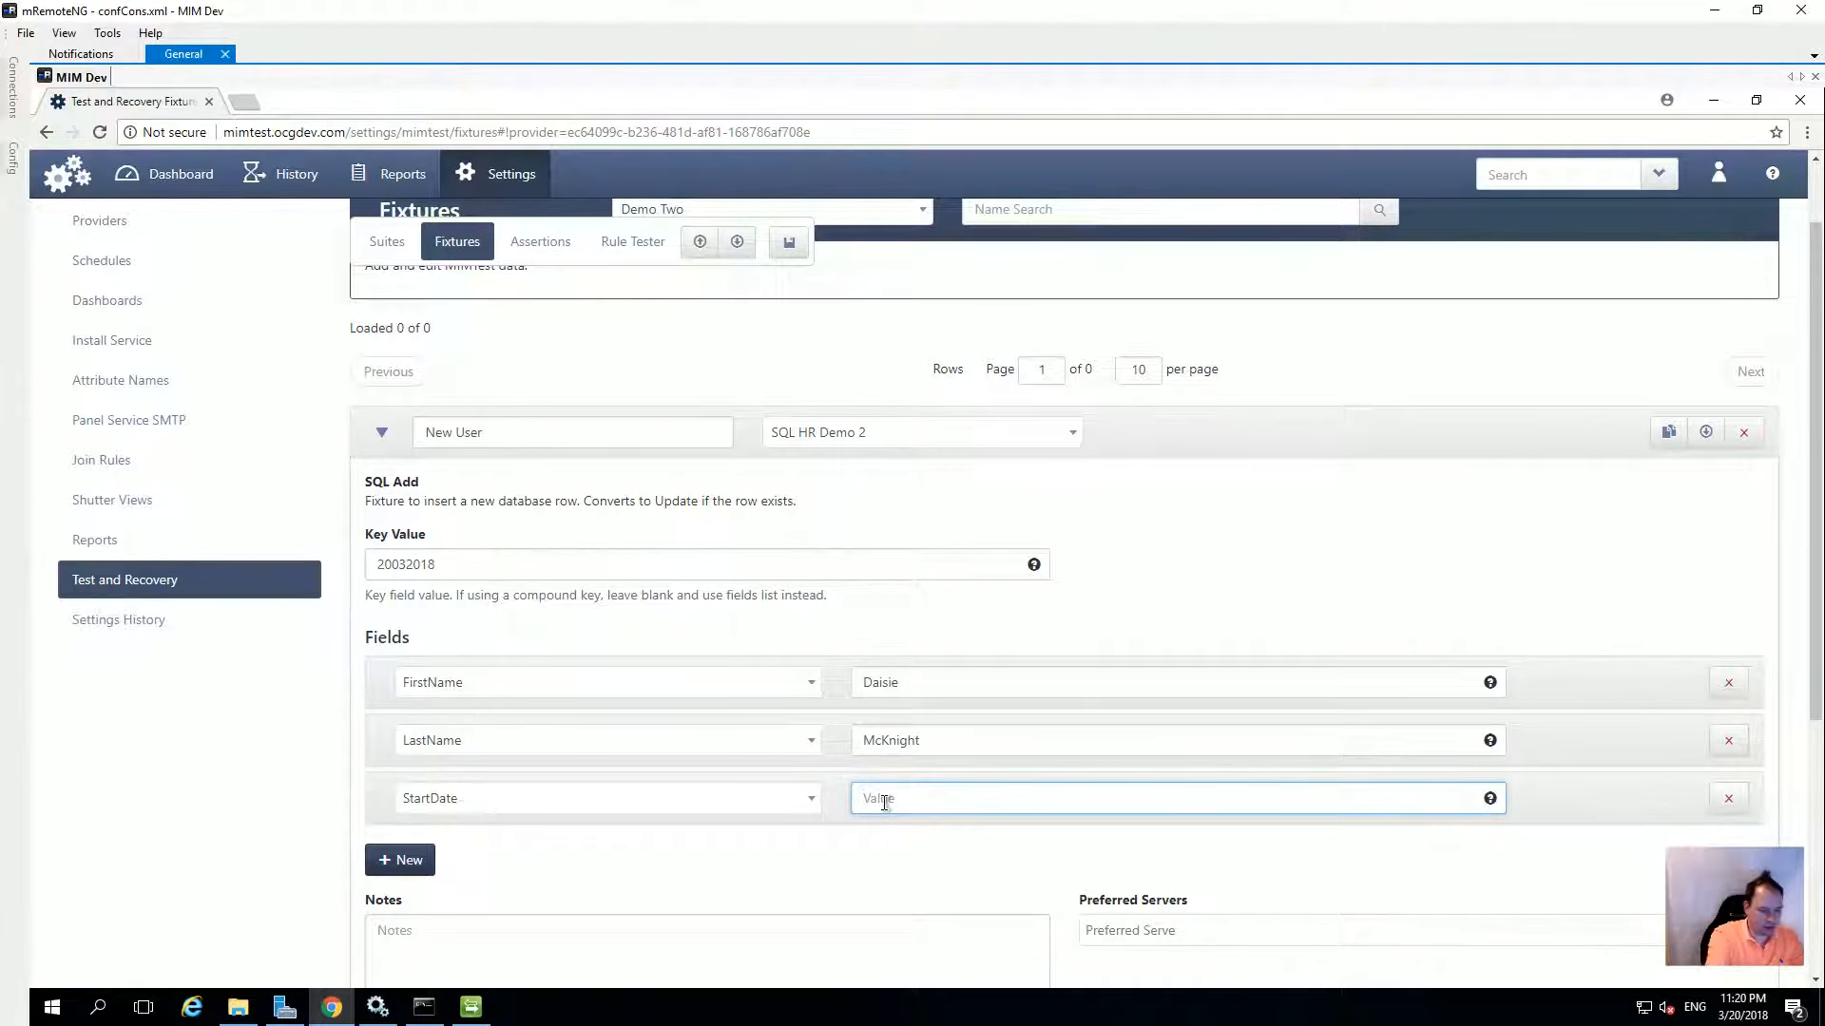
text(2018-03-20)
click(399, 860)
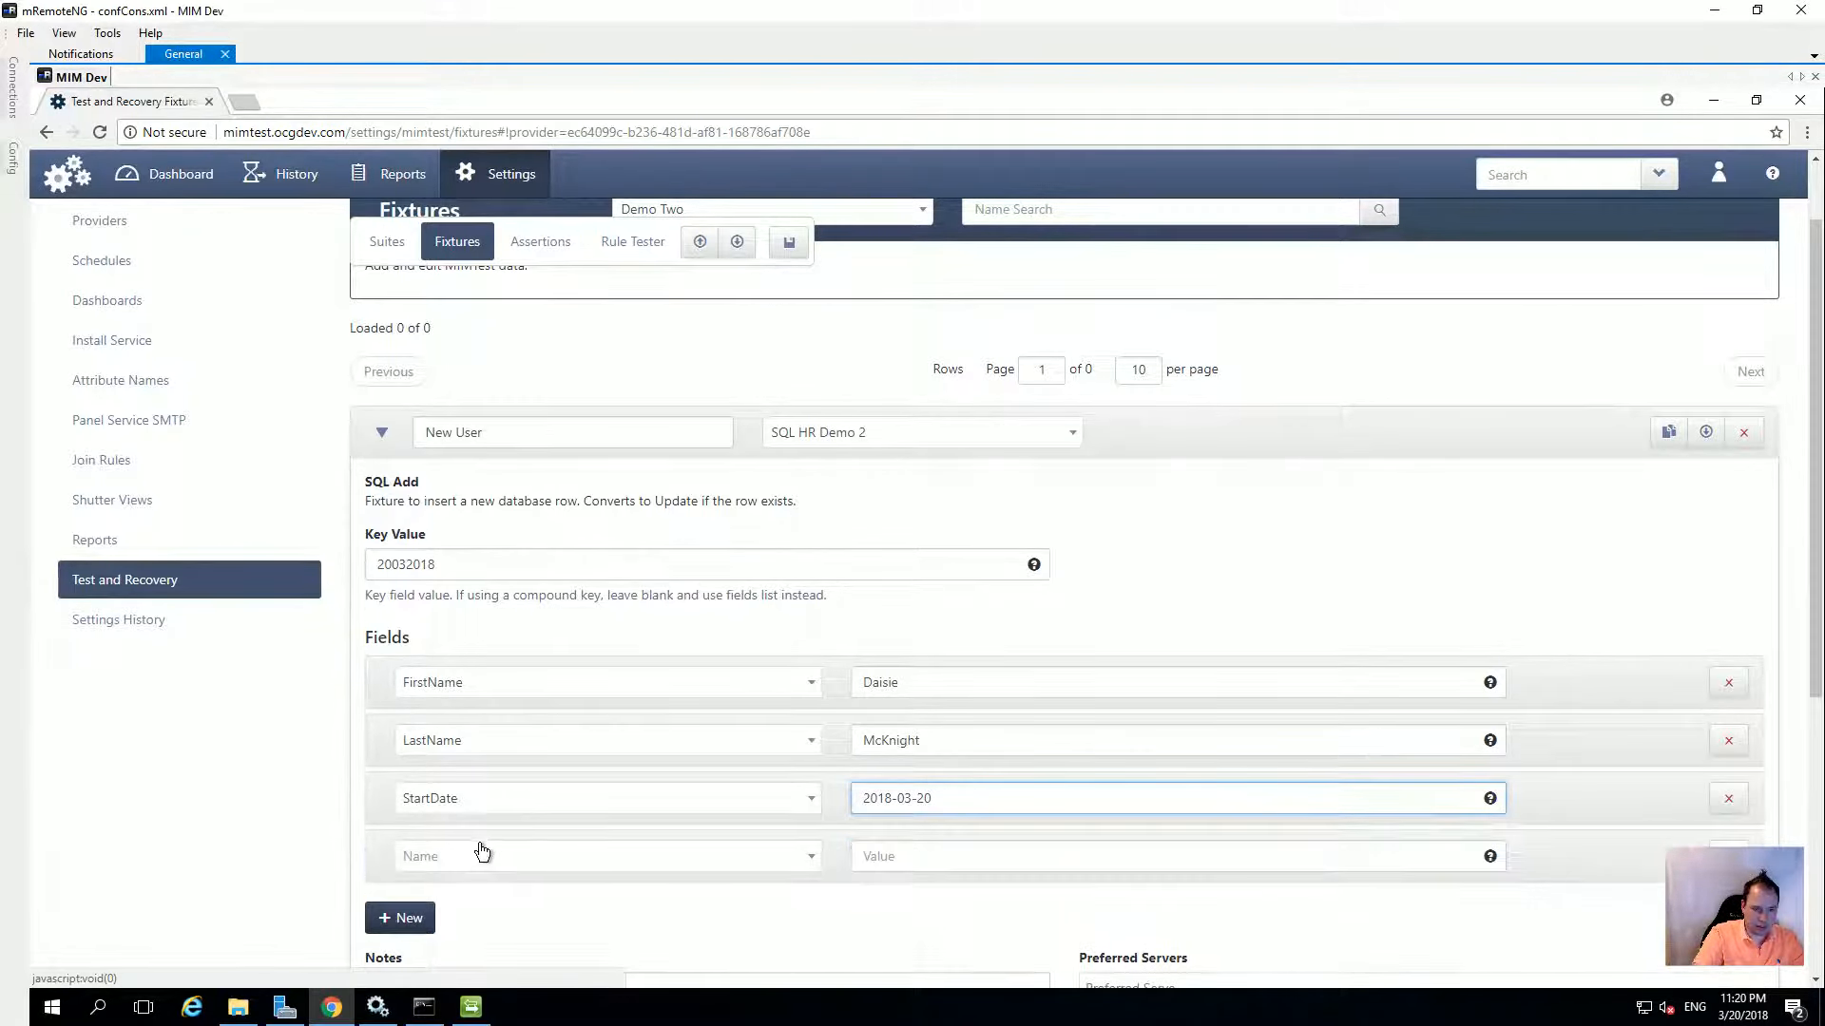
click(484, 857)
click(484, 794)
click(894, 845)
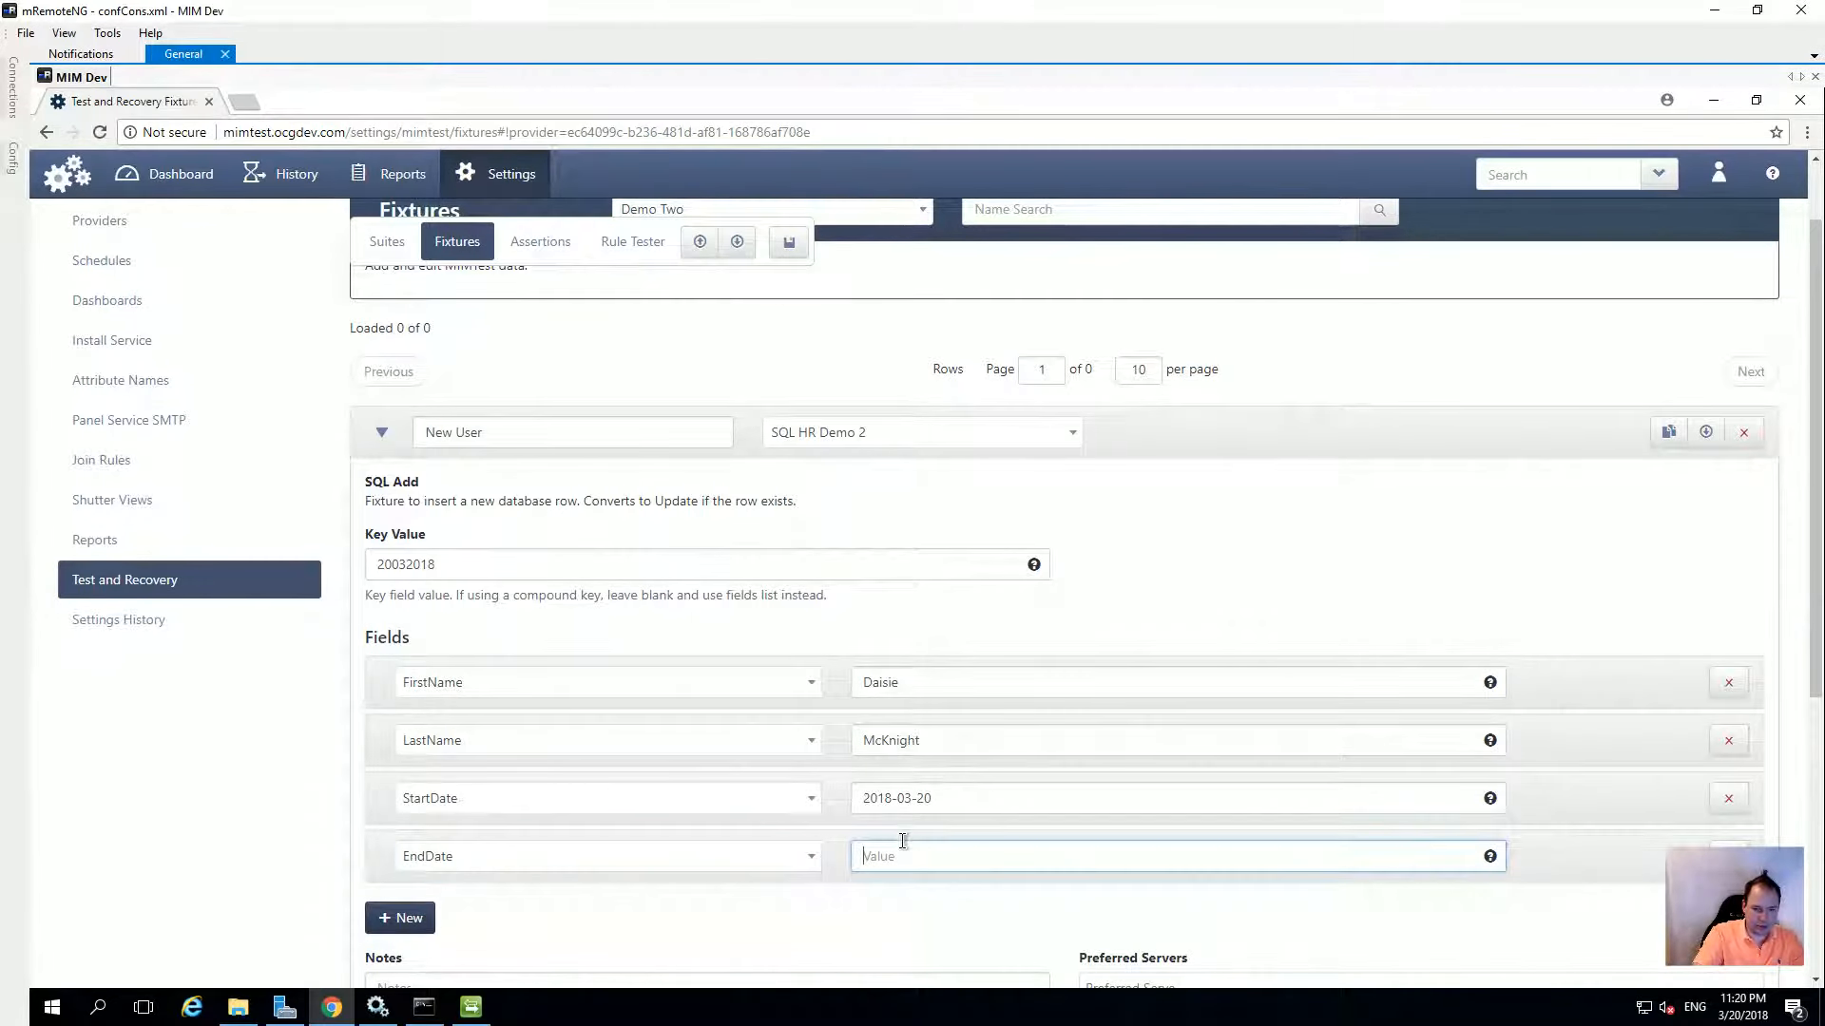
text(9999)
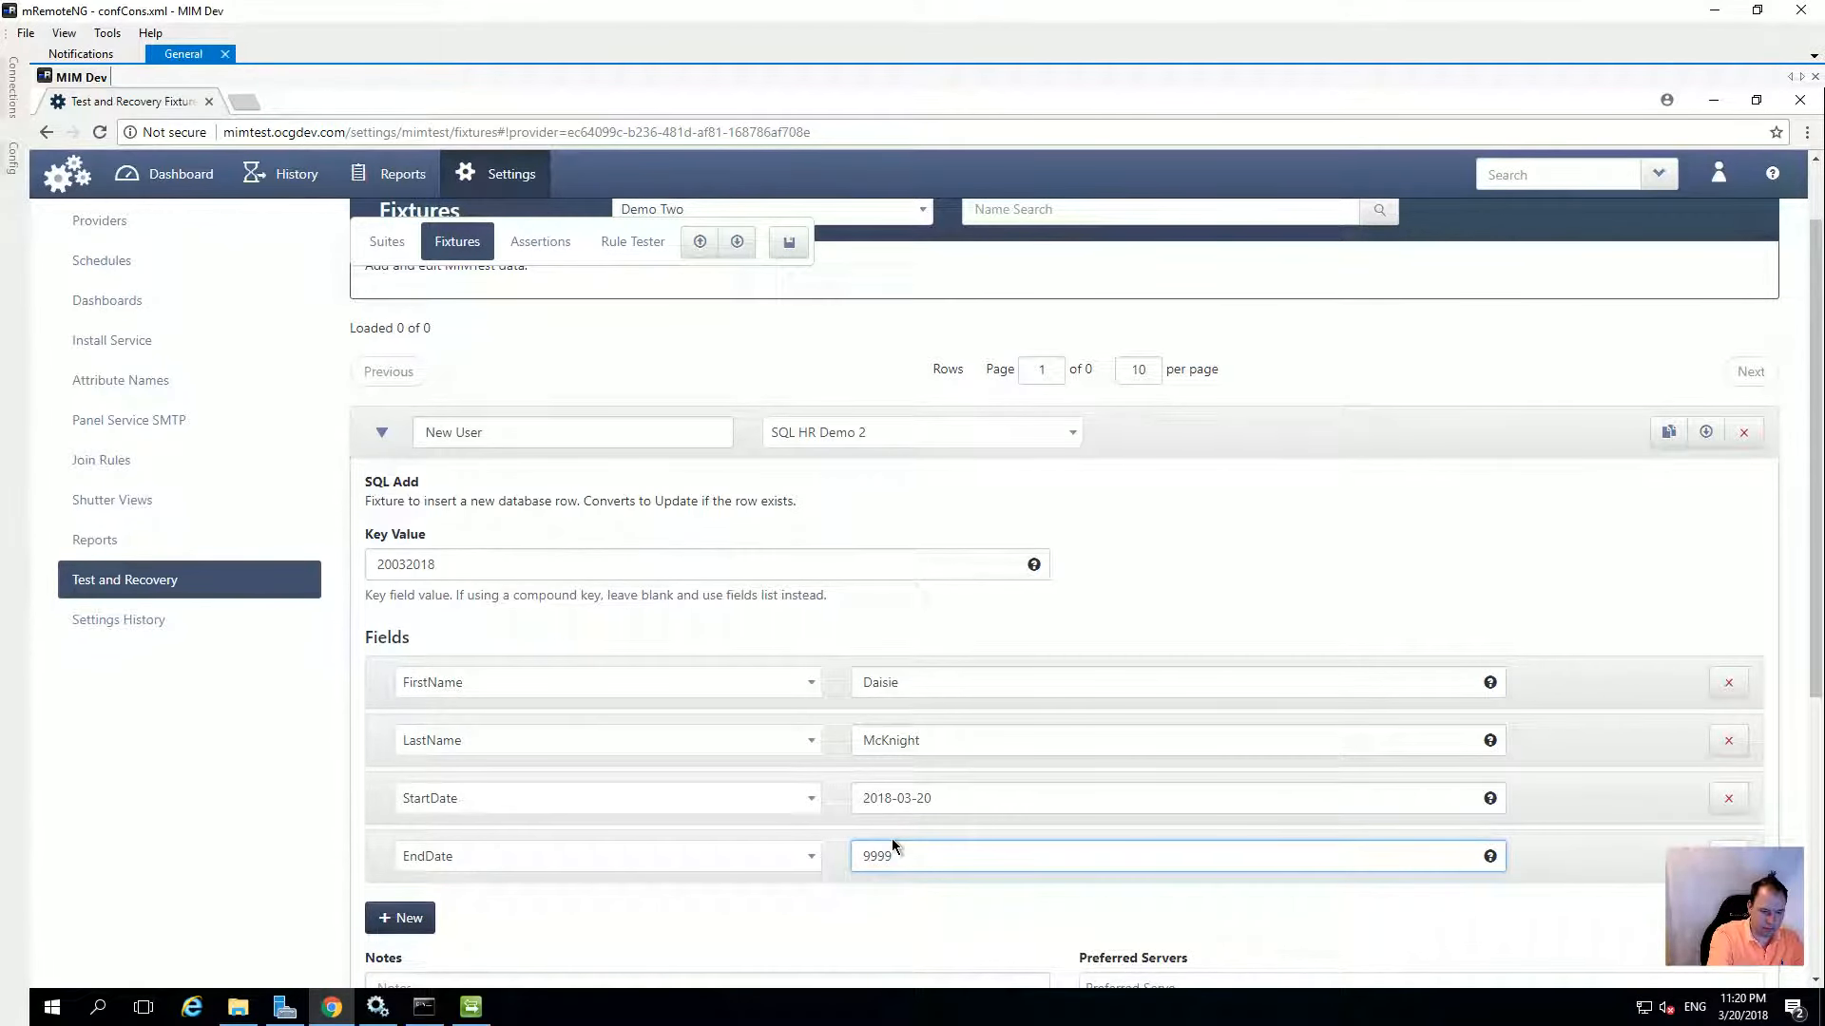
text(-12-31)
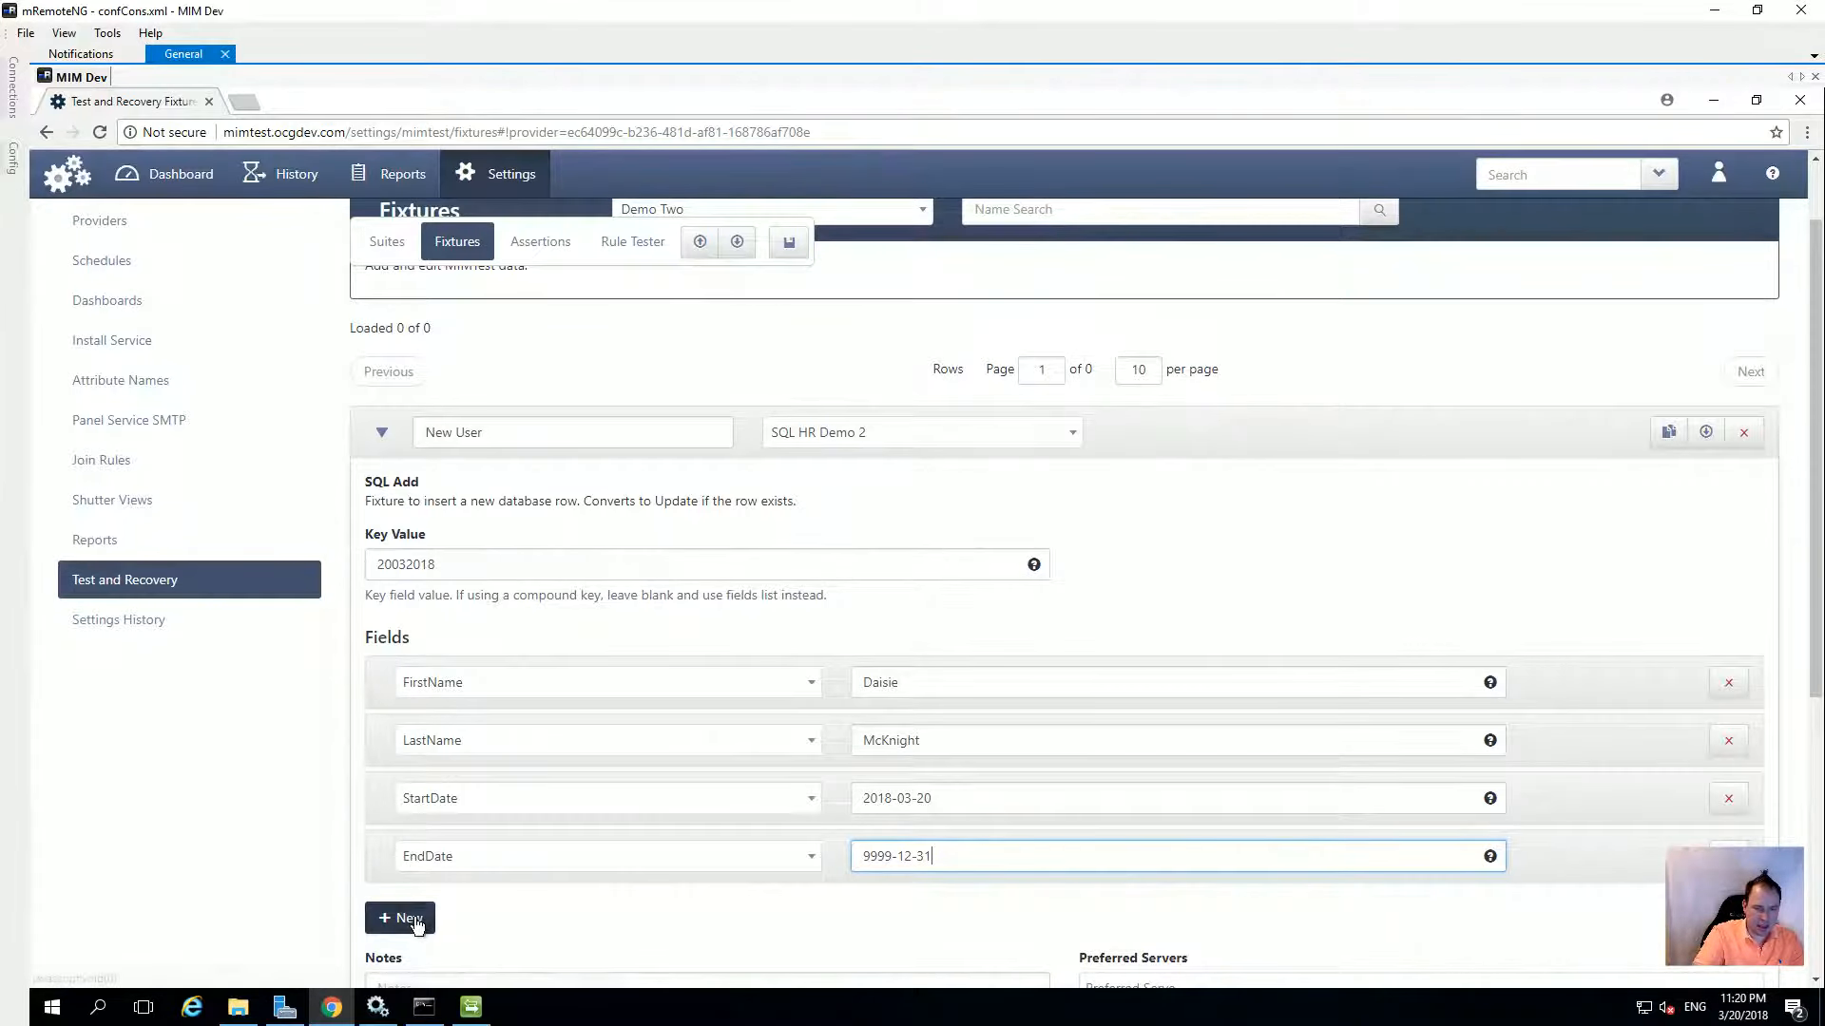
Add a Department field set to IT and save the fixture
click(404, 917)
click(480, 917)
click(476, 880)
click(905, 908)
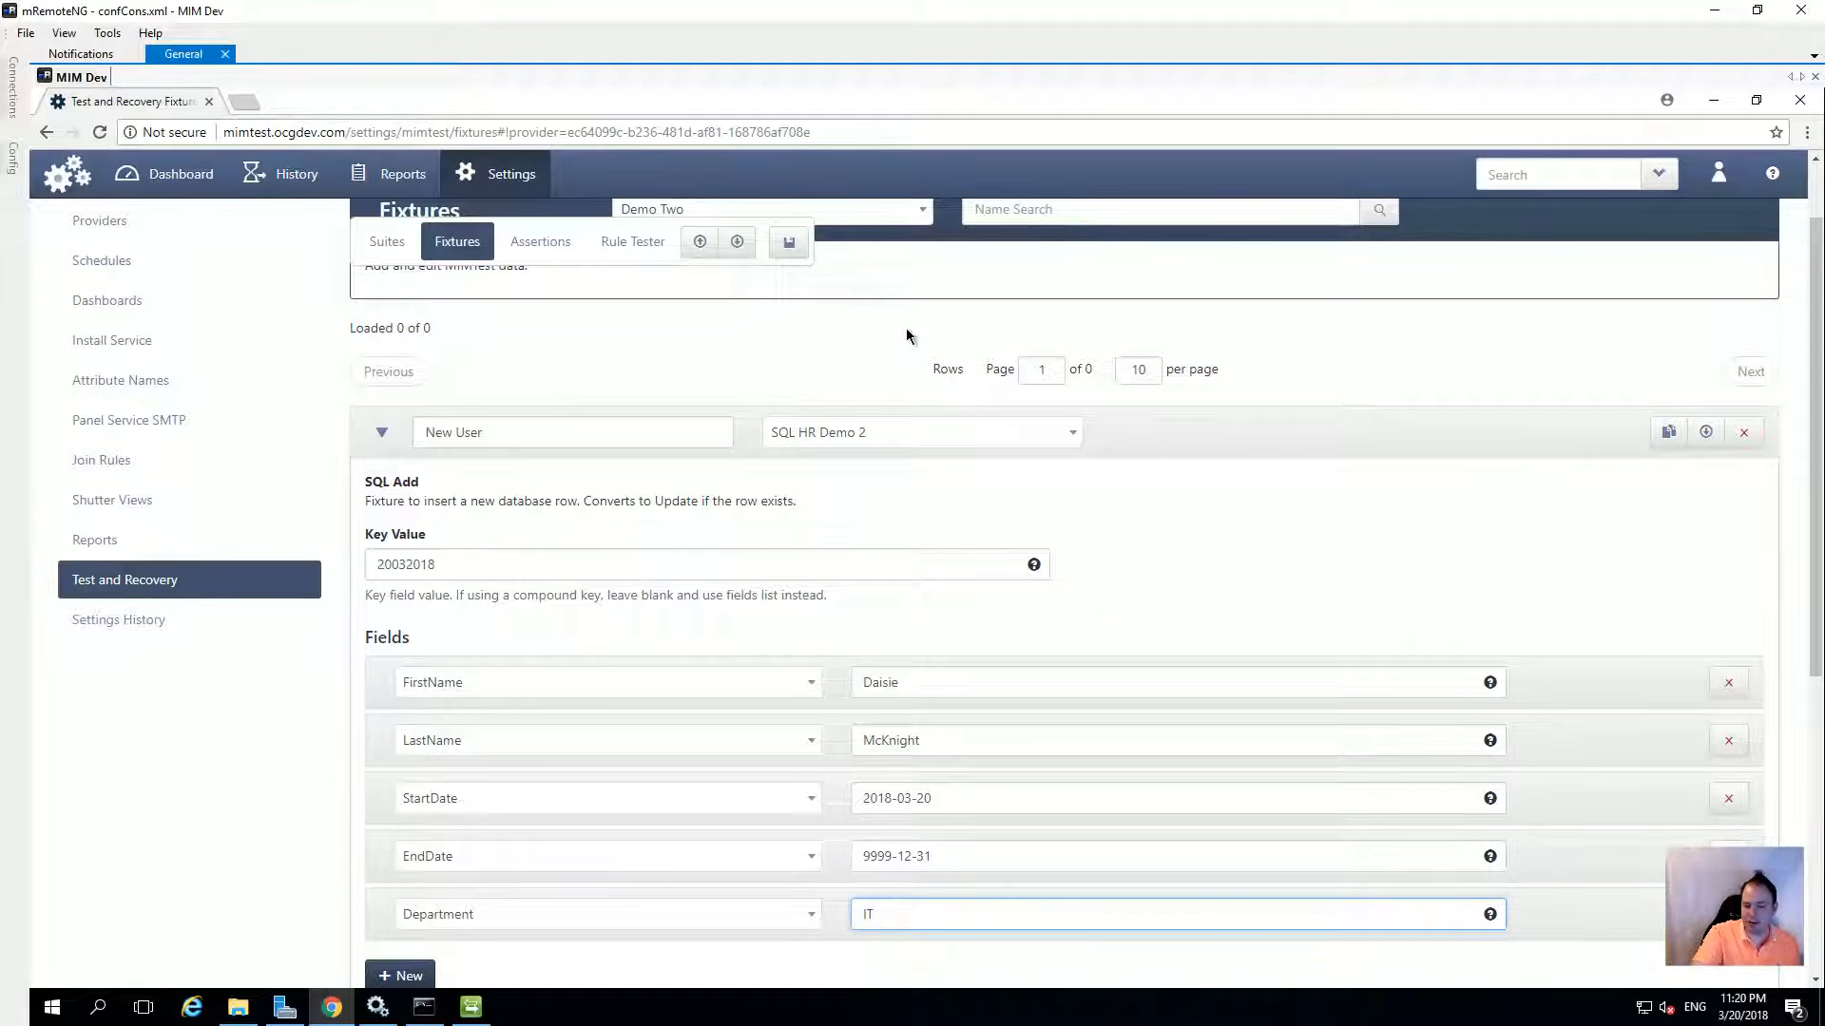
click(788, 242)
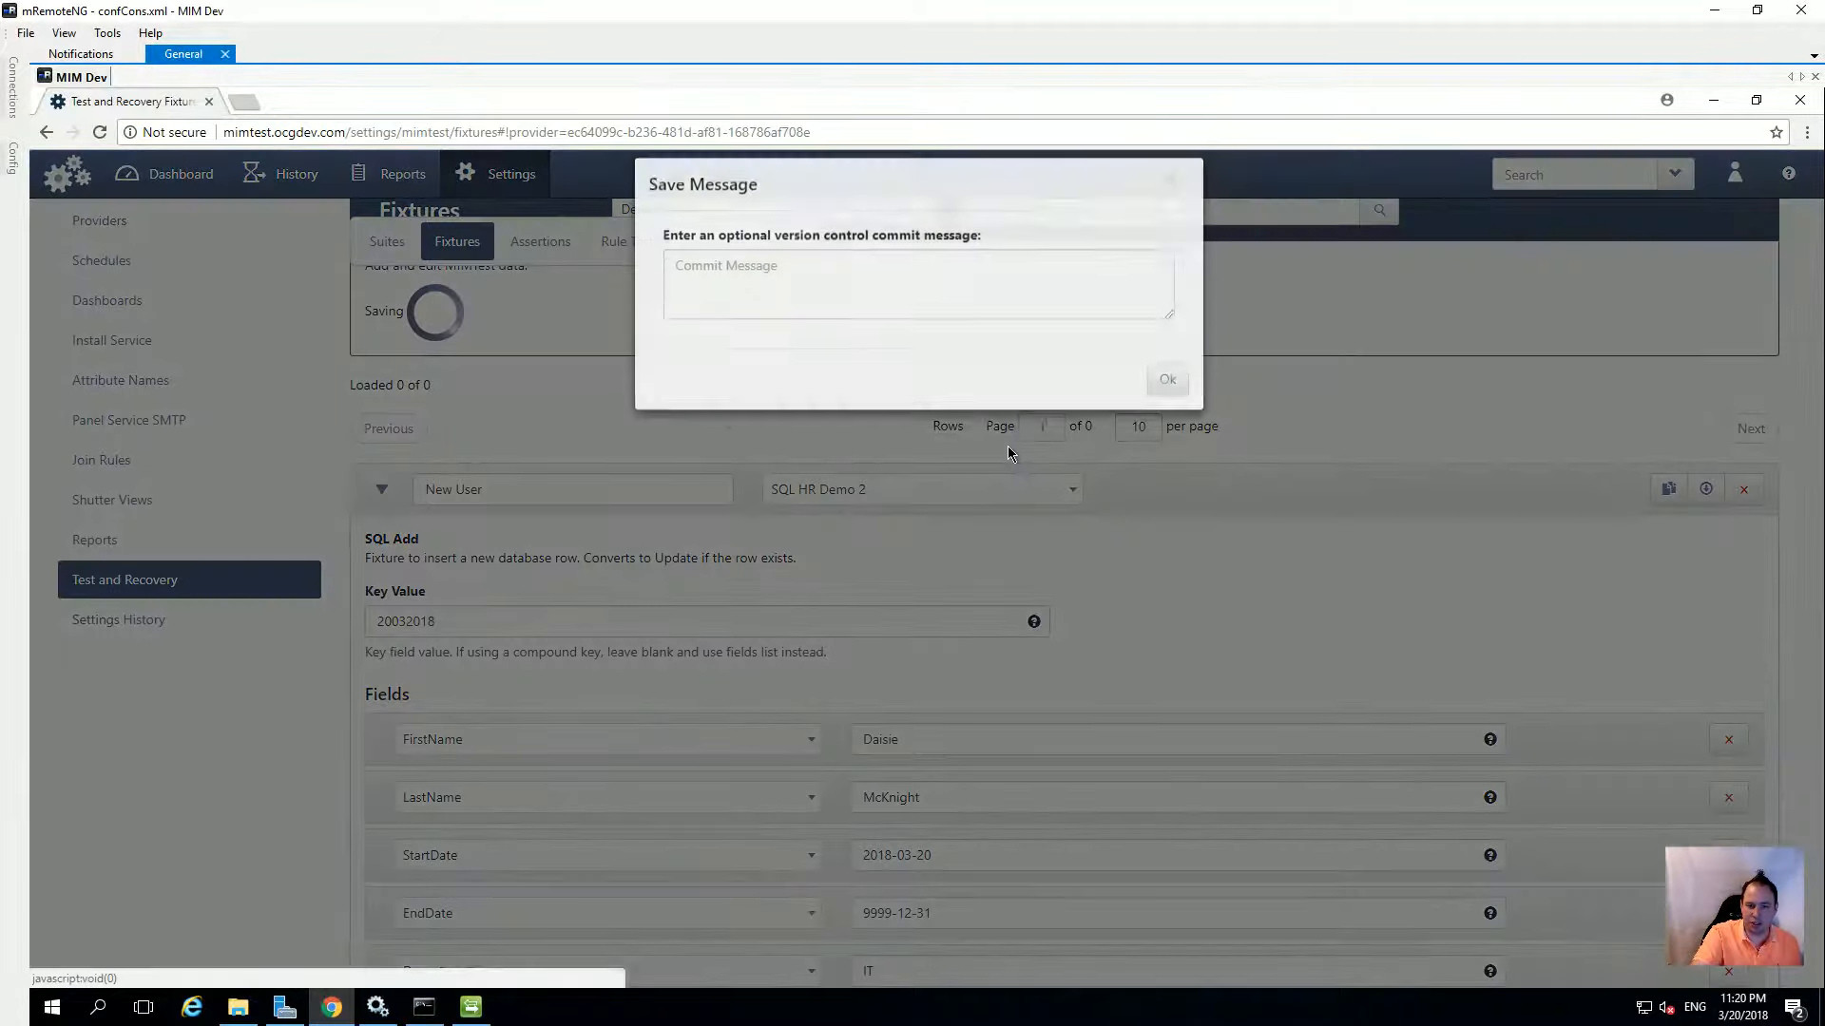
Save the New User fixture's test data with an empty commit message and dismiss the Saved Test Data notice
click(1167, 397)
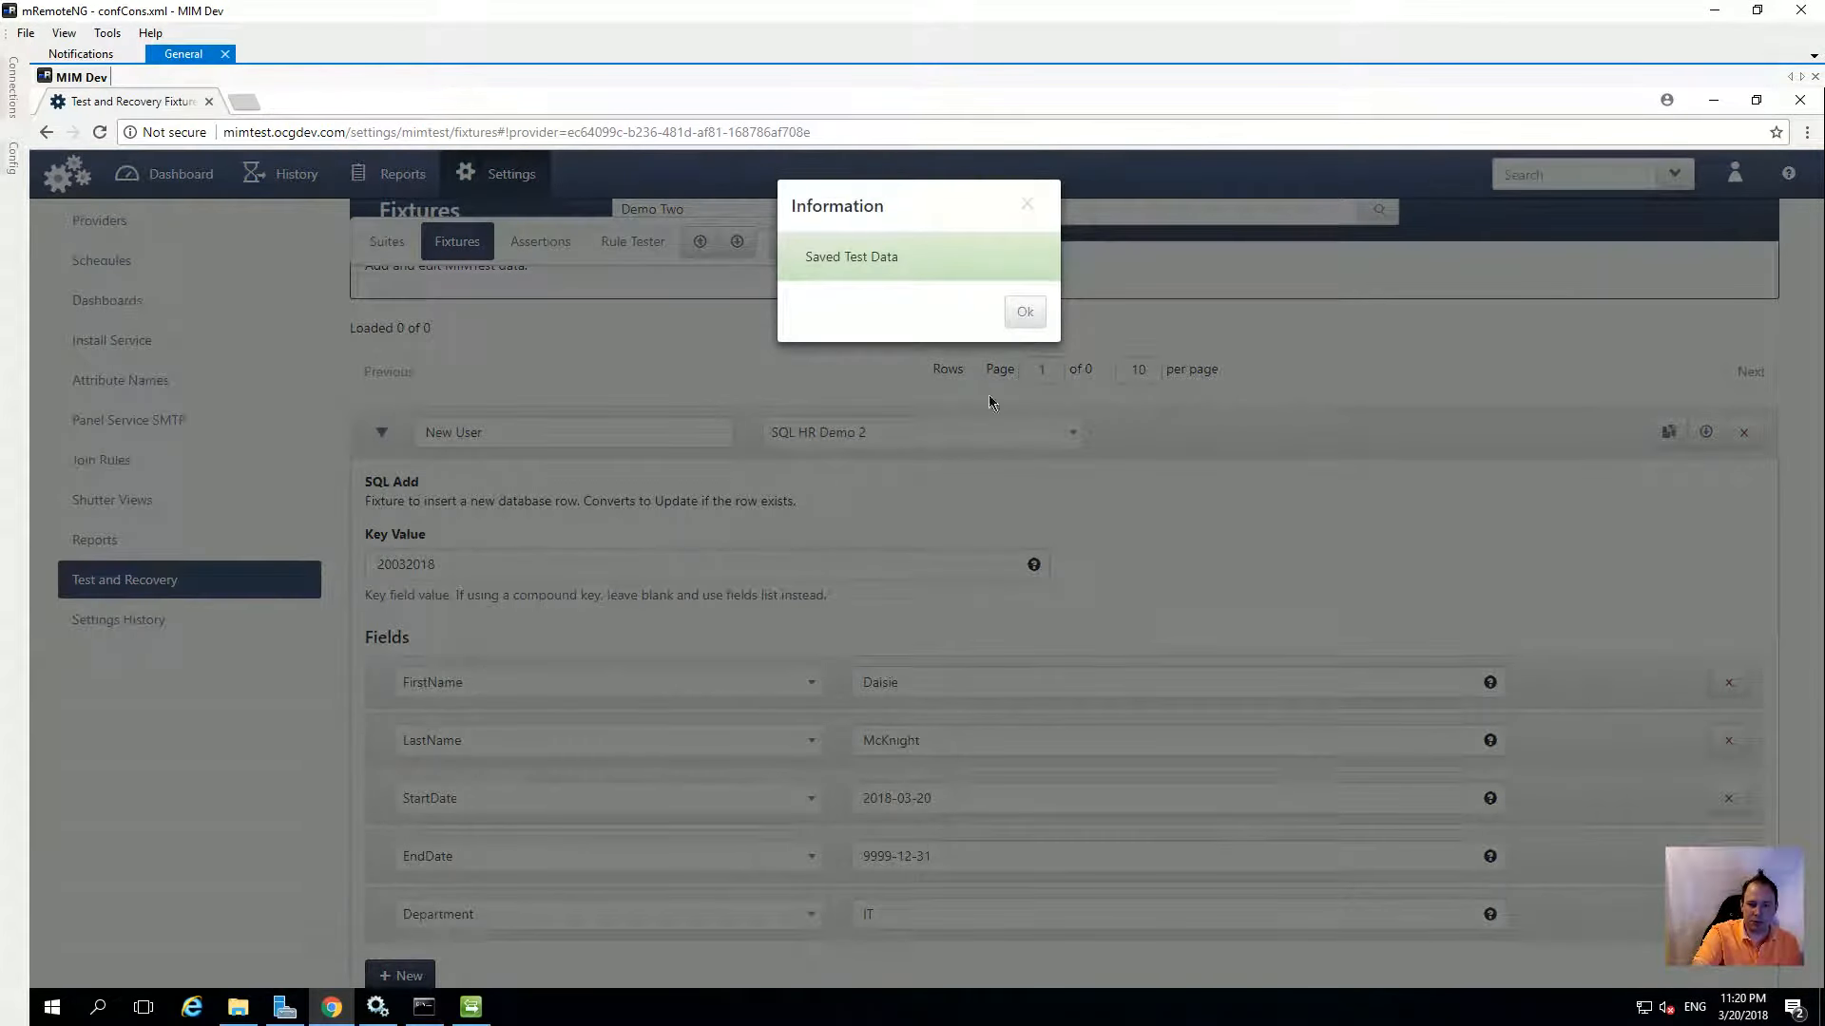
click(1026, 314)
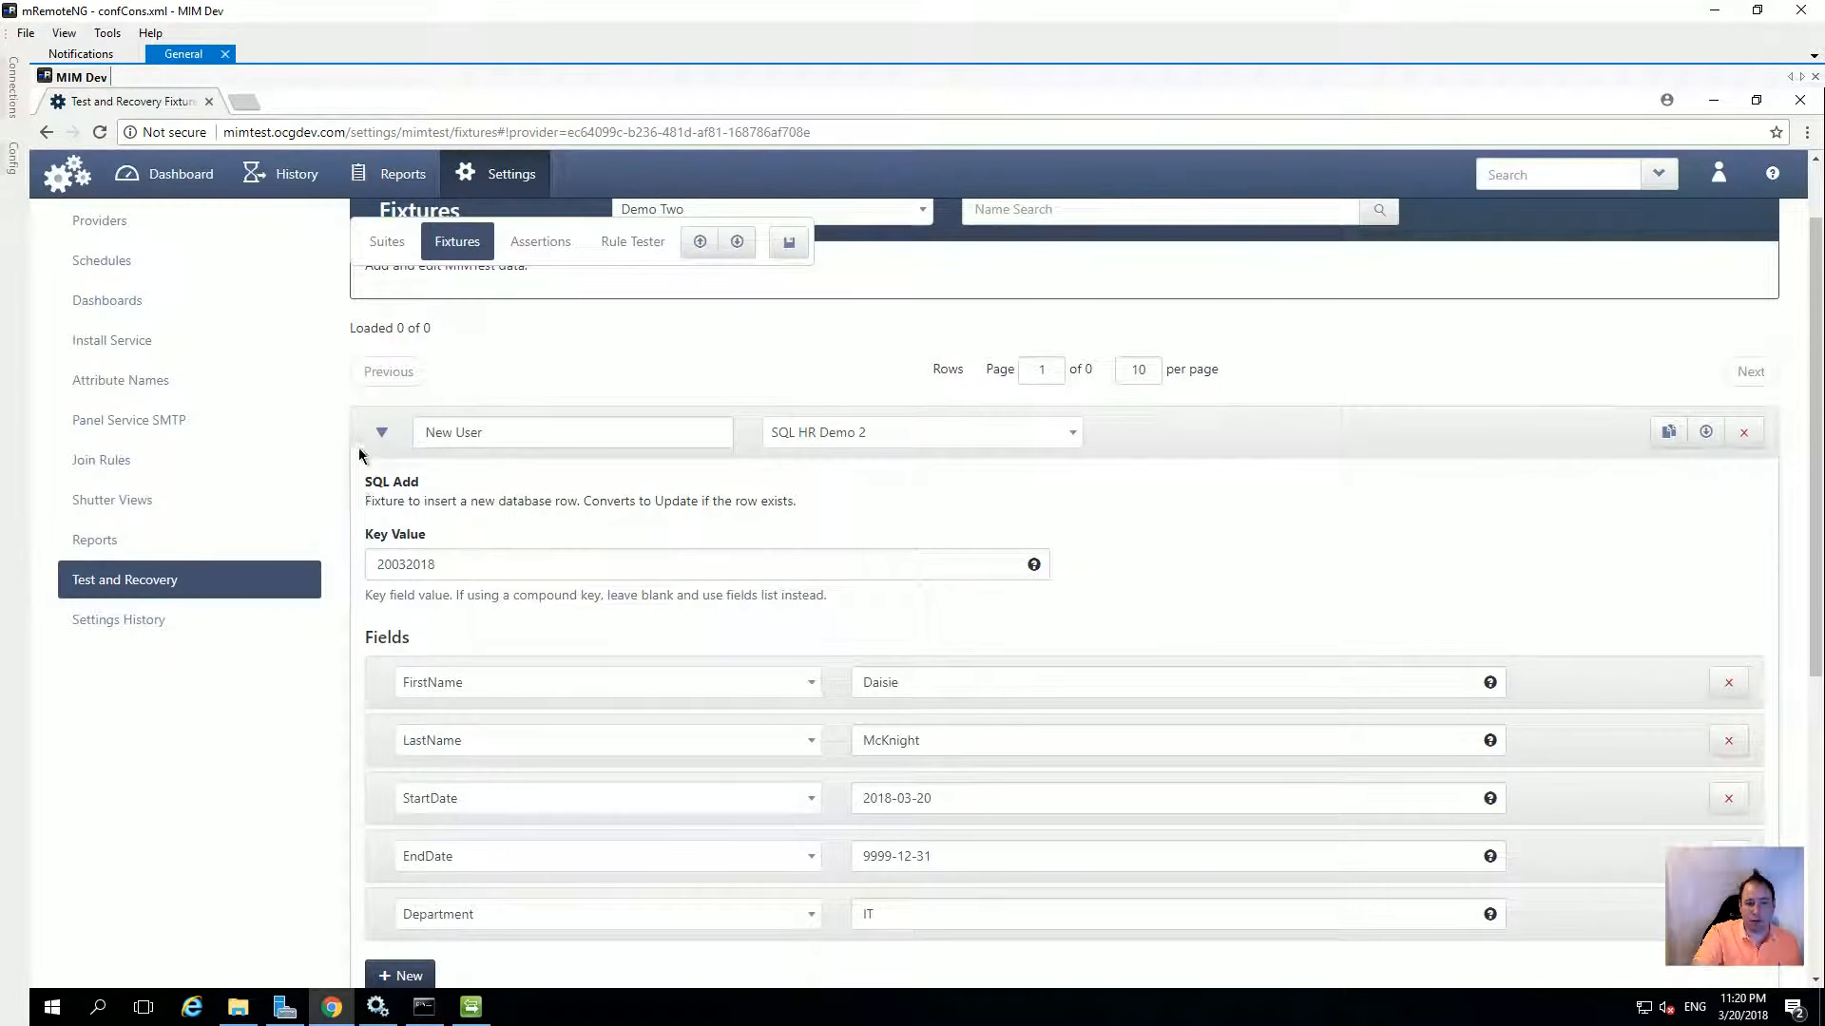